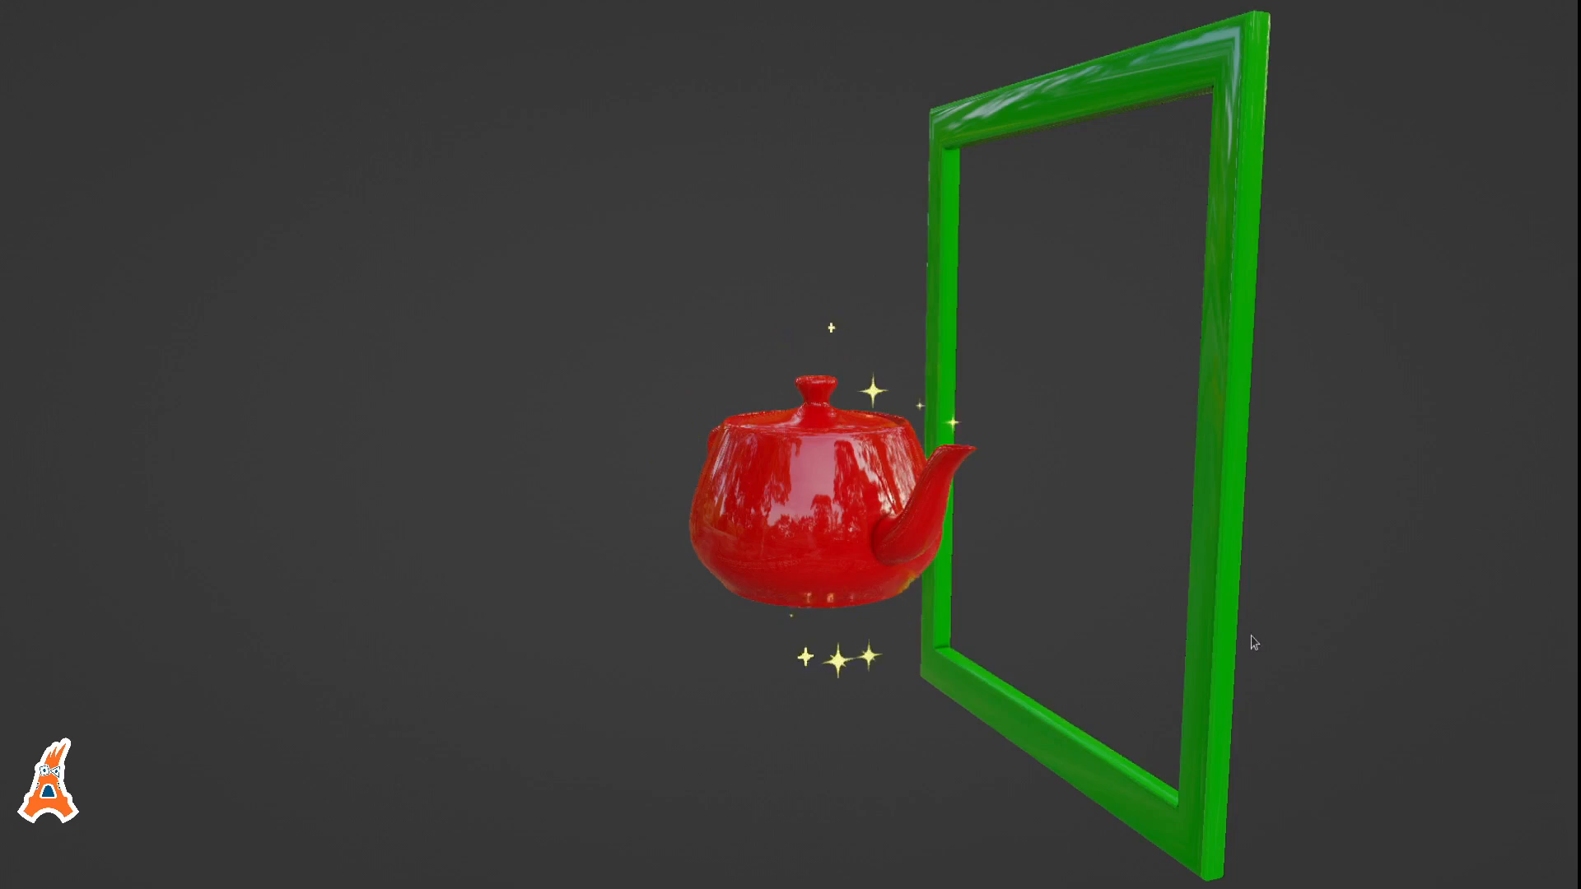
Move the green window frame past the red teapot.
{"action": "key", "text": "g"}
{"action": "key", "text": "y"}
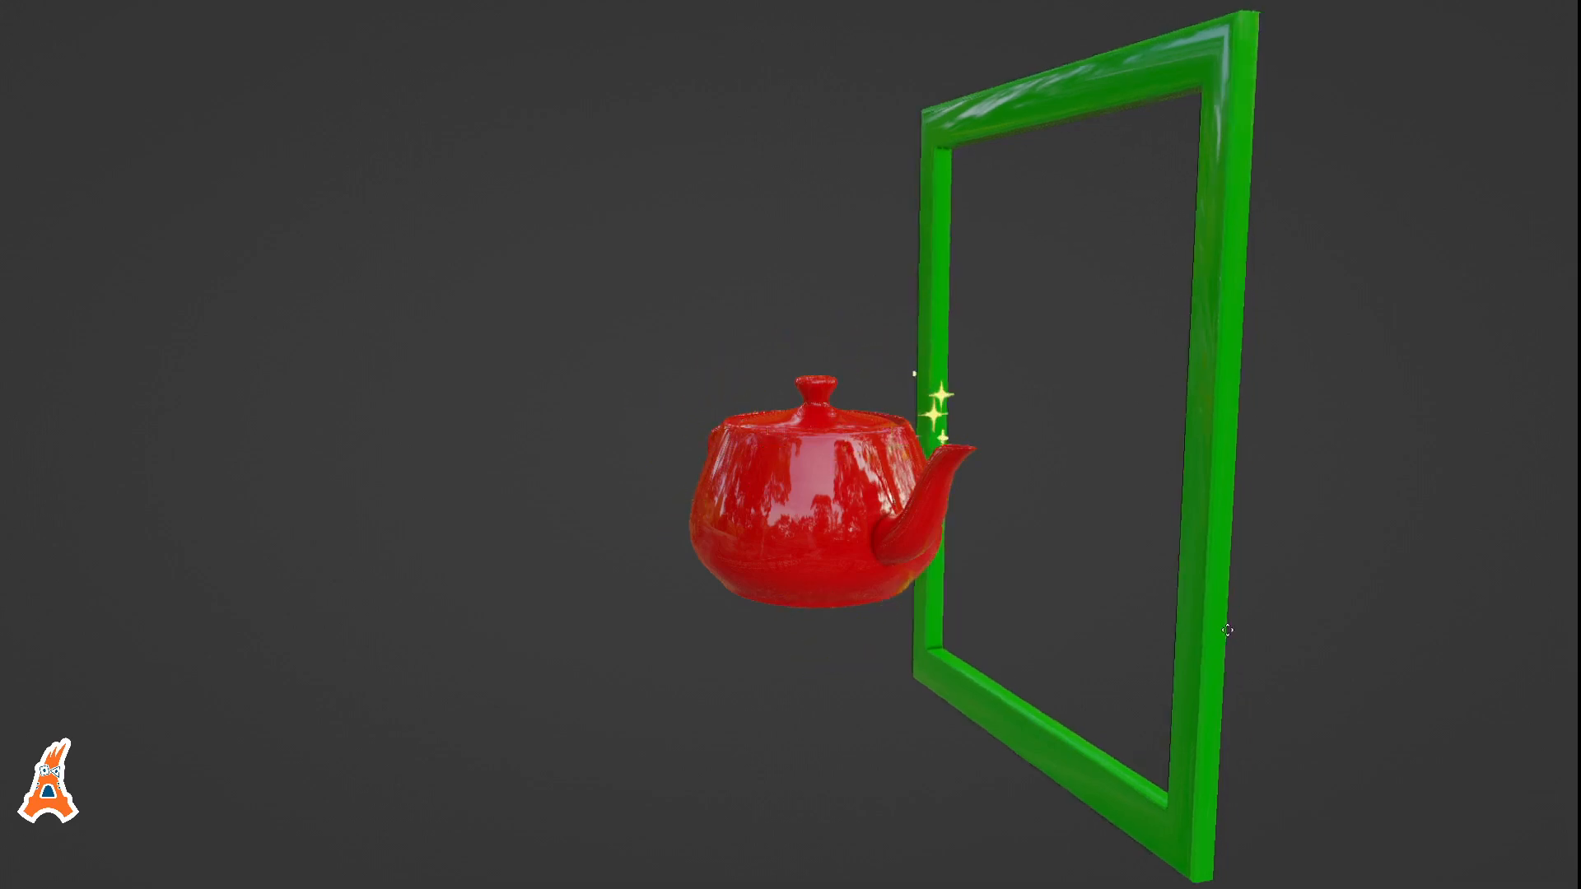
{"action": "left_click", "coordinate": [683, 627]}
{"action": "middle_click_drag", "start_coordinate": [683, 635], "coordinate": [1242, 600]}
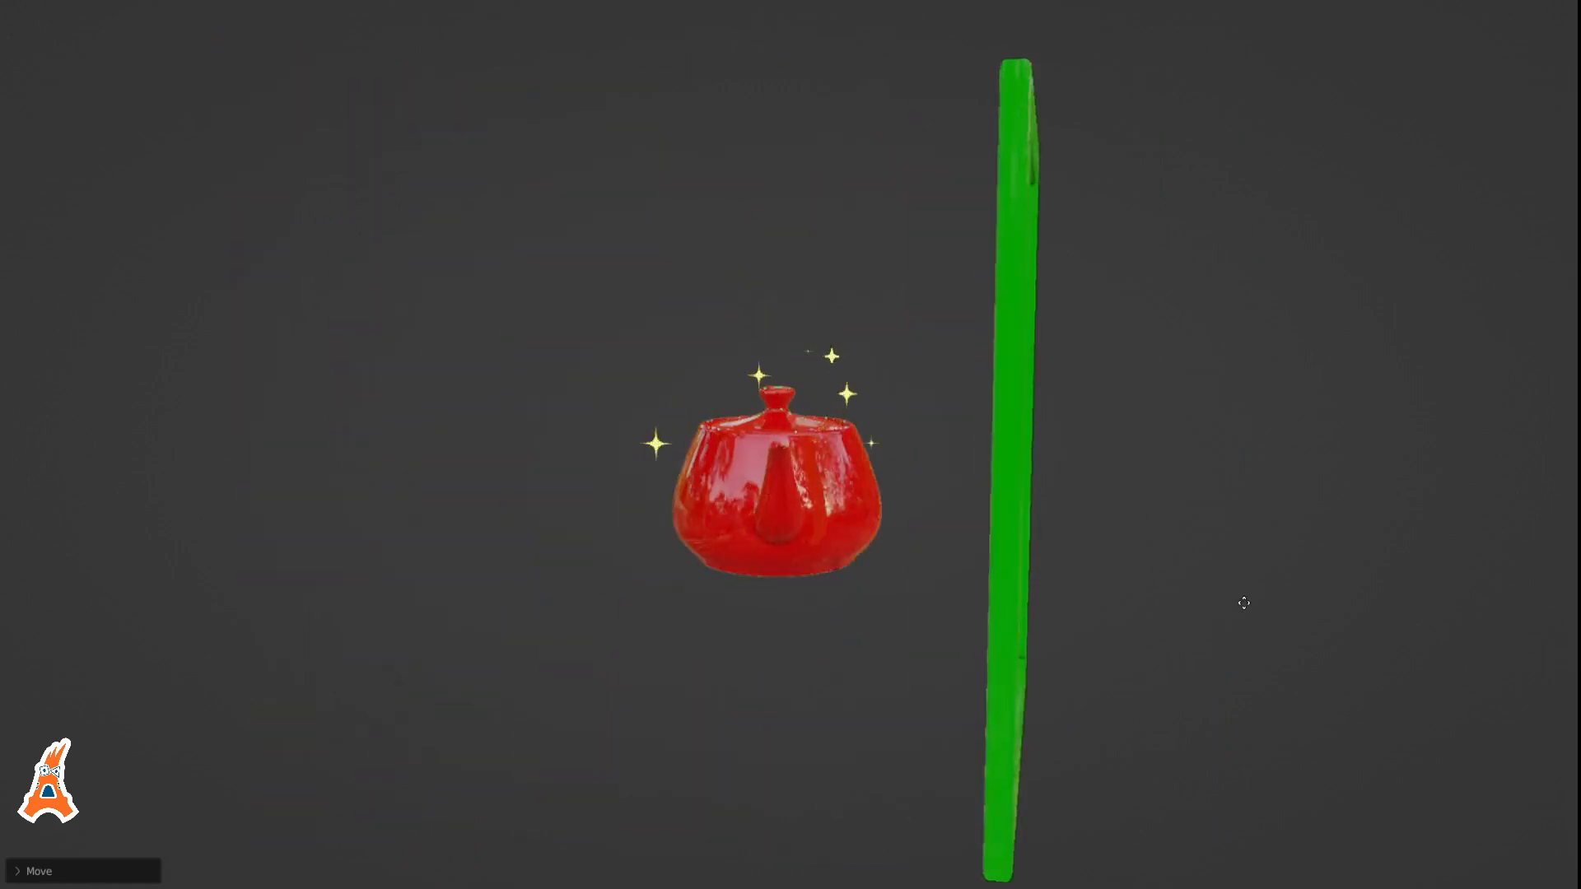
Turn on the overlays and gizmos in the 3D viewport.
{"action": "middle_click_drag", "start_coordinate": [775, 578], "coordinate": [876, 780]}
{"action": "middle_click_drag", "start_coordinate": [827, 573], "coordinate": [754, 482]}
{"action": "scroll", "coordinate": [730, 526], "scroll_direction": "up", "scroll_amount": 1}
{"action": "scroll", "coordinate": [732, 528], "scroll_direction": "up", "scroll_amount": 1}
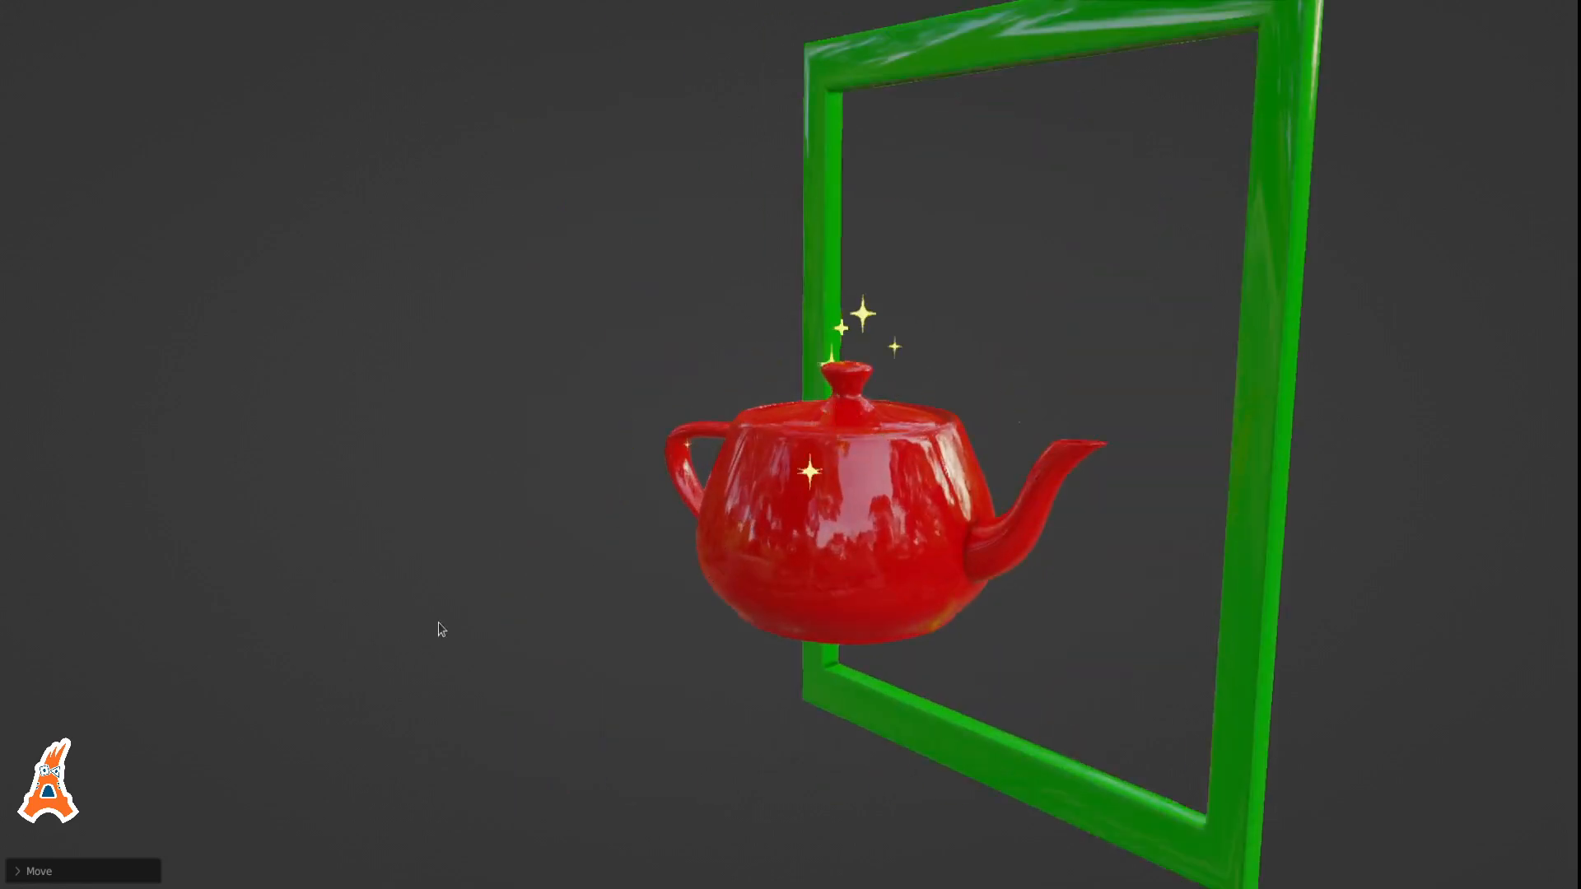
{"action": "scroll", "coordinate": [563, 615], "scroll_direction": "down", "scroll_amount": 2}
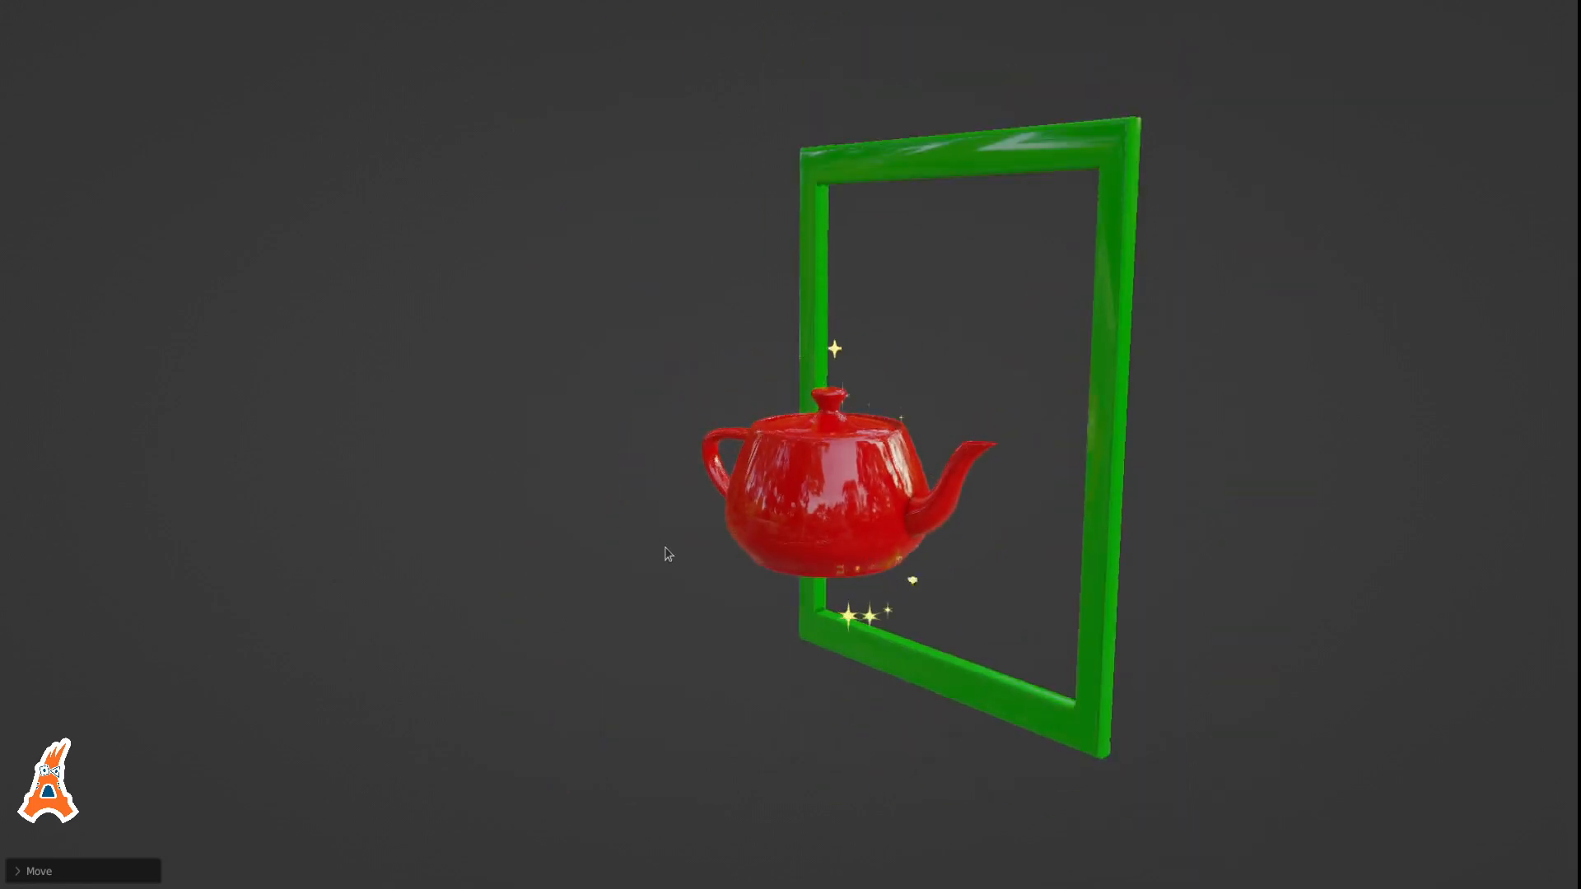
{"action": "middle_click_drag", "start_coordinate": [738, 420], "coordinate": [713, 421]}
{"action": "scroll", "coordinate": [720, 490], "scroll_direction": "up", "scroll_amount": 1}
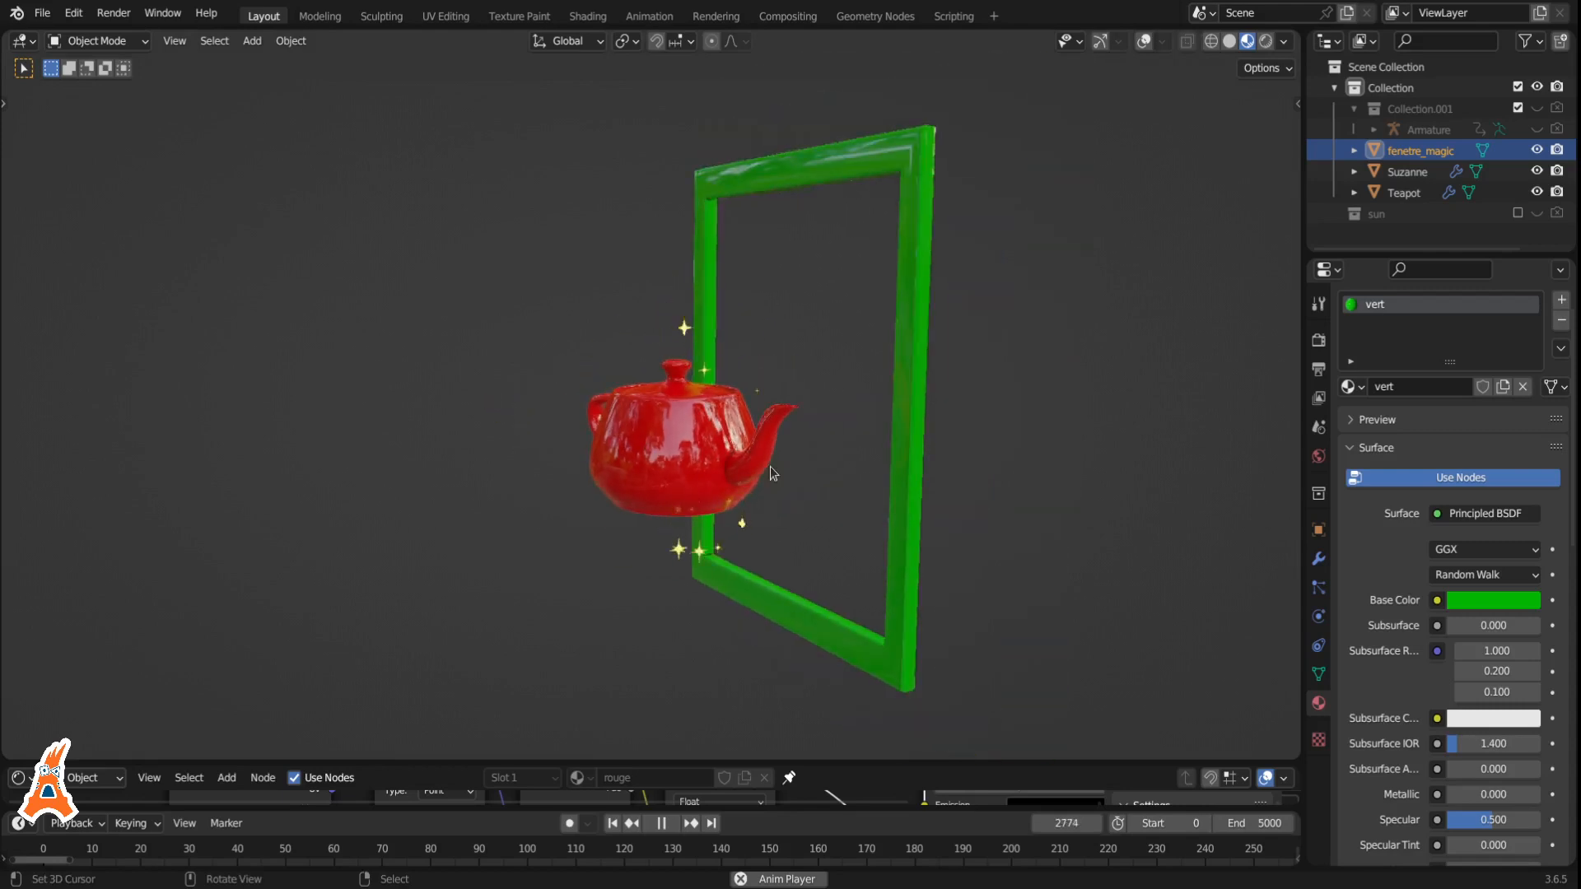
{"action": "left_click", "coordinate": [1144, 40]}
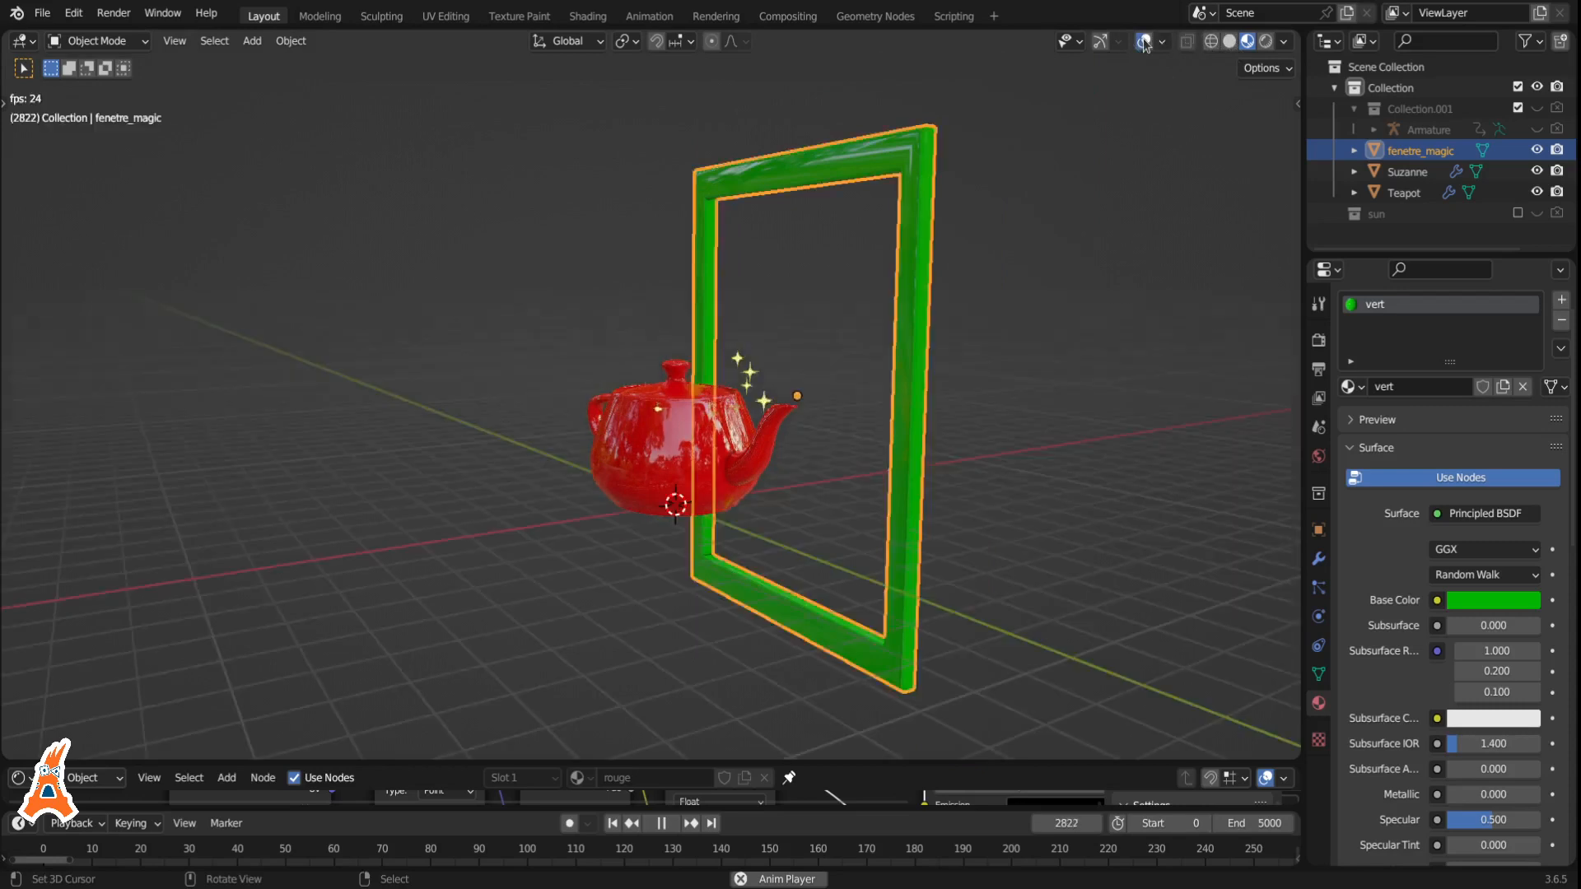
{"action": "left_click", "coordinate": [1100, 41]}
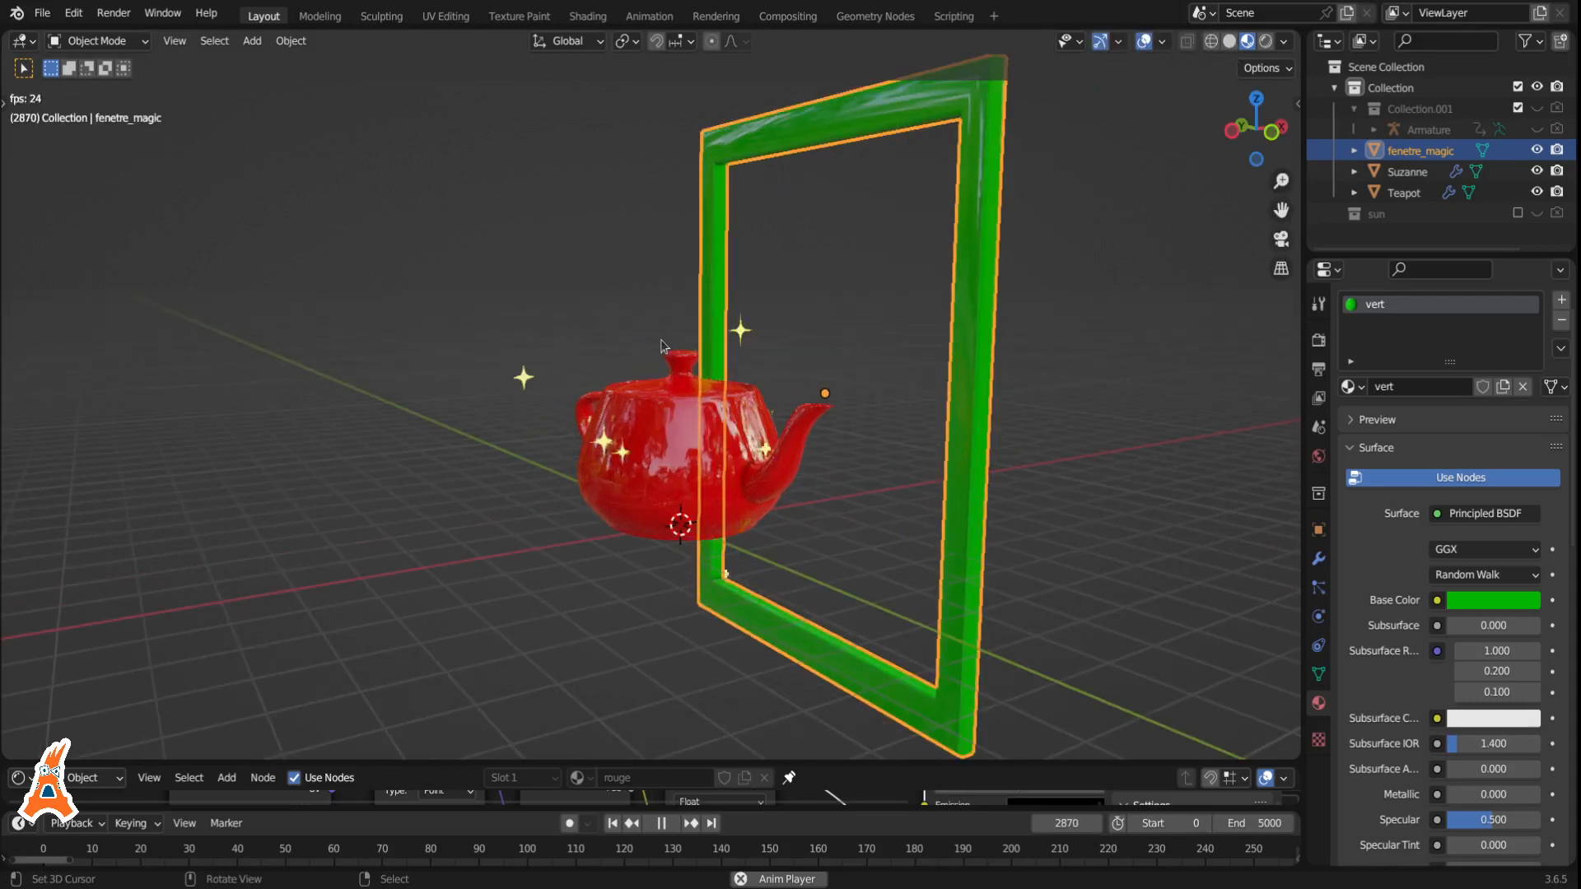
Switch to solid shading, pause the animation and examine the overlapping teapot and monkey head from several angles.
{"action": "left_click", "coordinate": [1230, 41]}
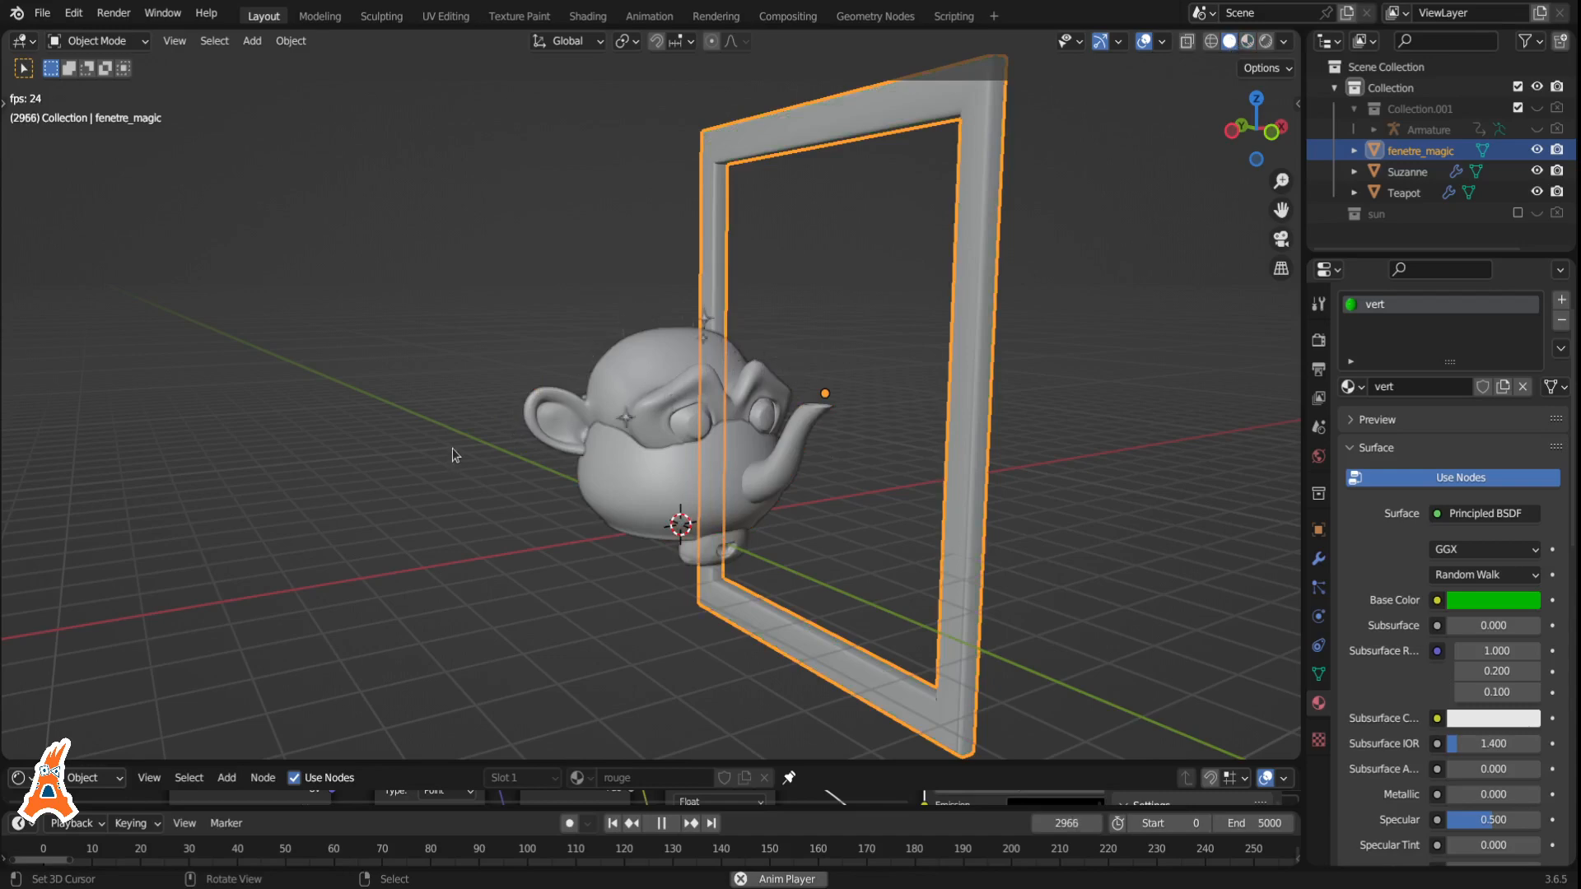
{"action": "key", "text": "space"}
{"action": "middle_click_drag", "start_coordinate": [443, 477], "coordinate": [620, 261]}
{"action": "scroll", "coordinate": [405, 509], "scroll_direction": "up", "scroll_amount": 2}
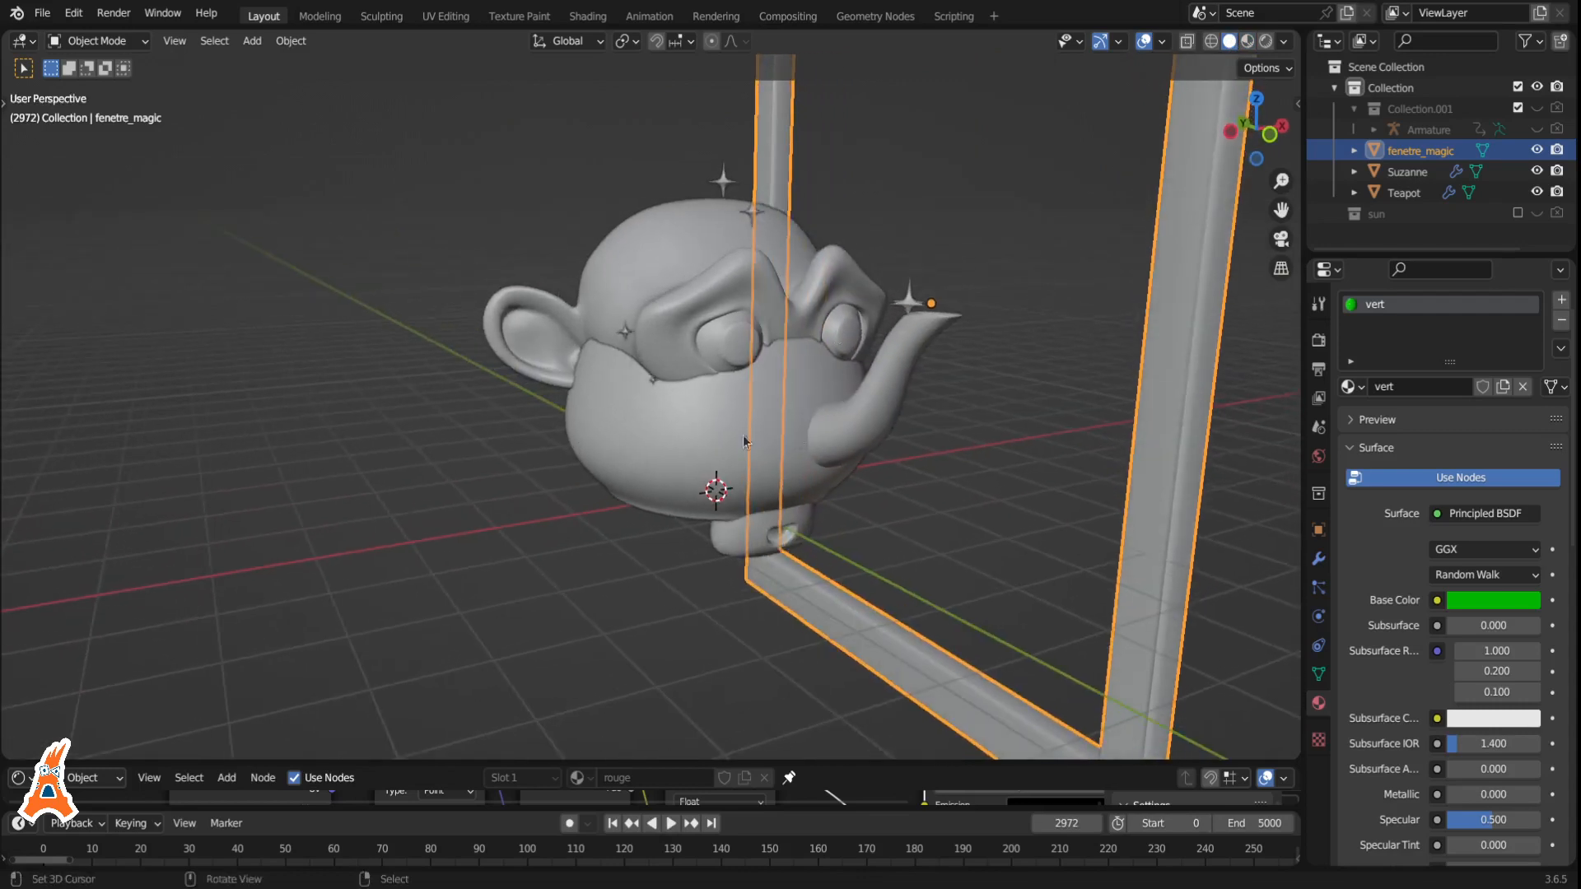
{"action": "middle_click_drag", "start_coordinate": [743, 435], "coordinate": [650, 280]}
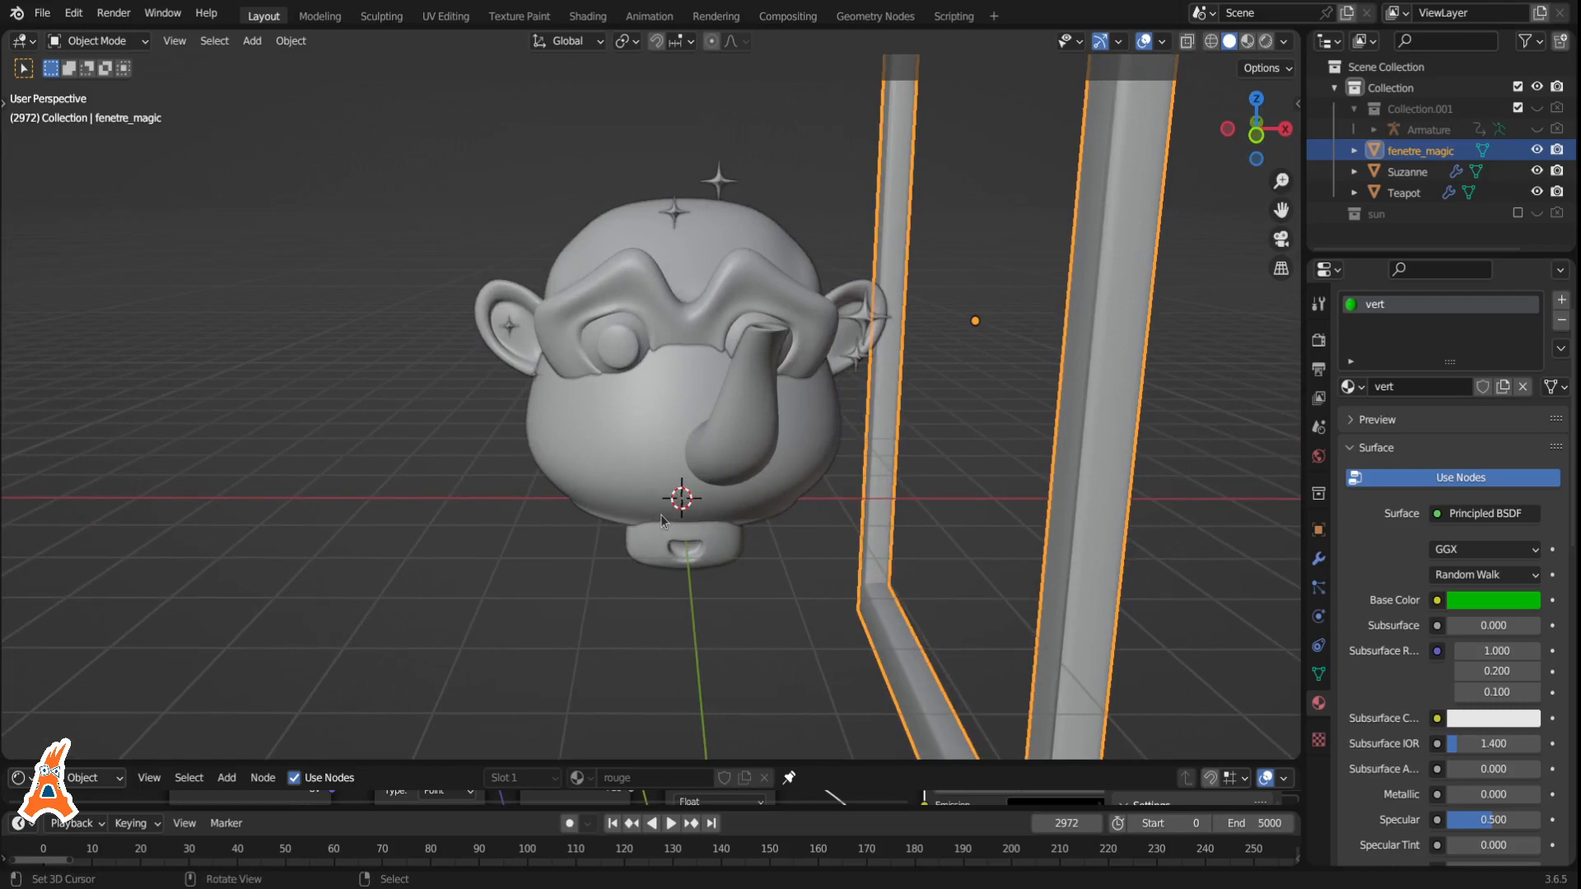
{"action": "scroll", "coordinate": [660, 515], "scroll_direction": "down", "scroll_amount": 2}
{"action": "middle_click_drag", "start_coordinate": [624, 524], "coordinate": [698, 506]}
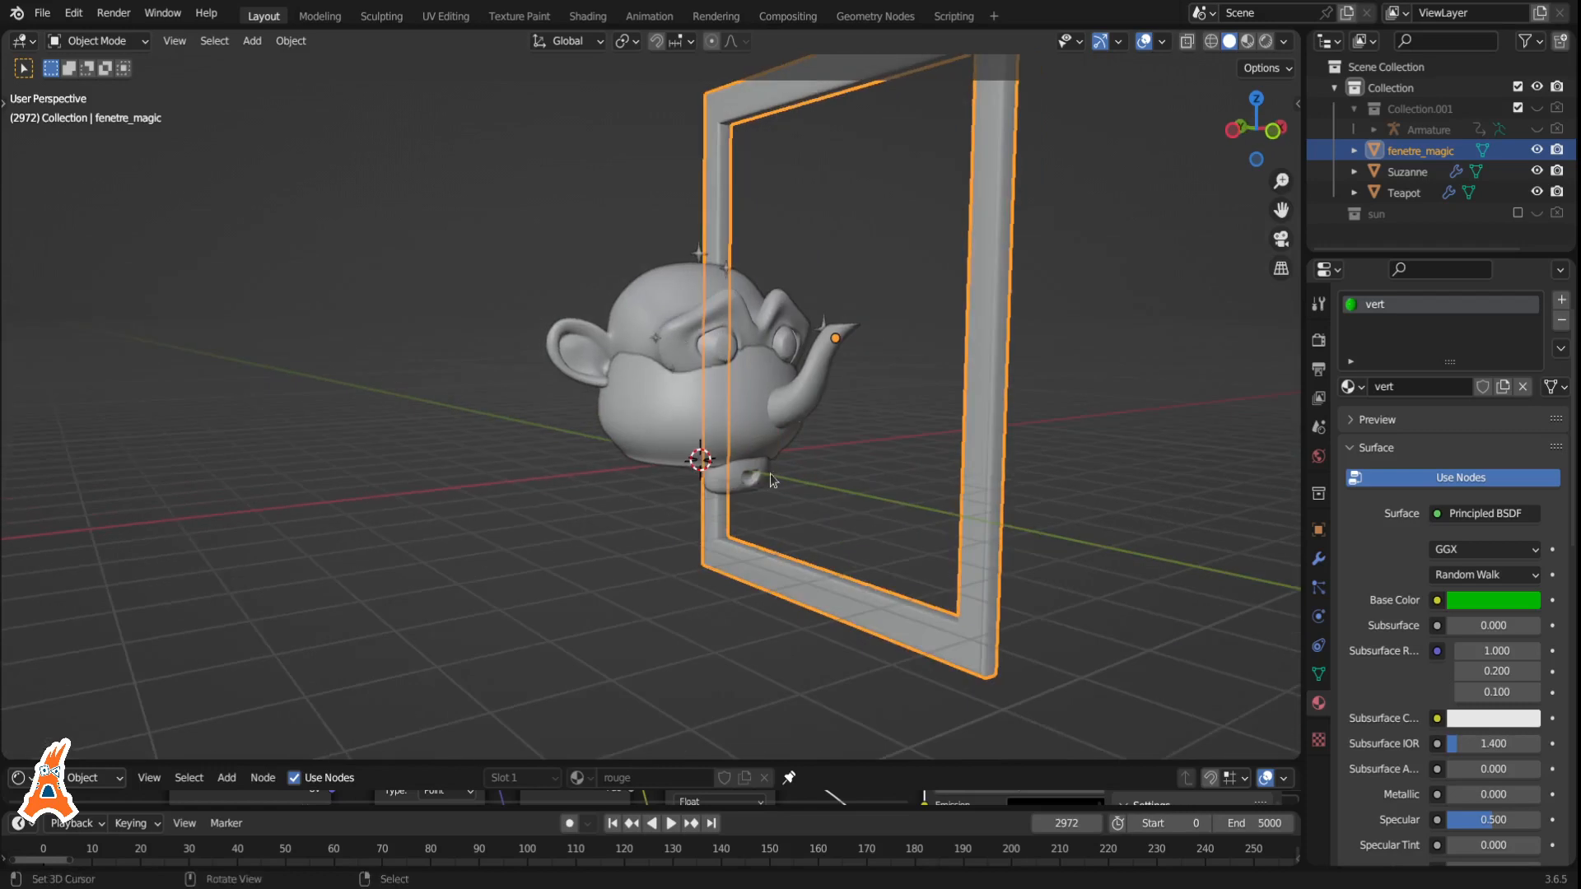
{"action": "middle_click_drag", "start_coordinate": [635, 576], "coordinate": [704, 509]}
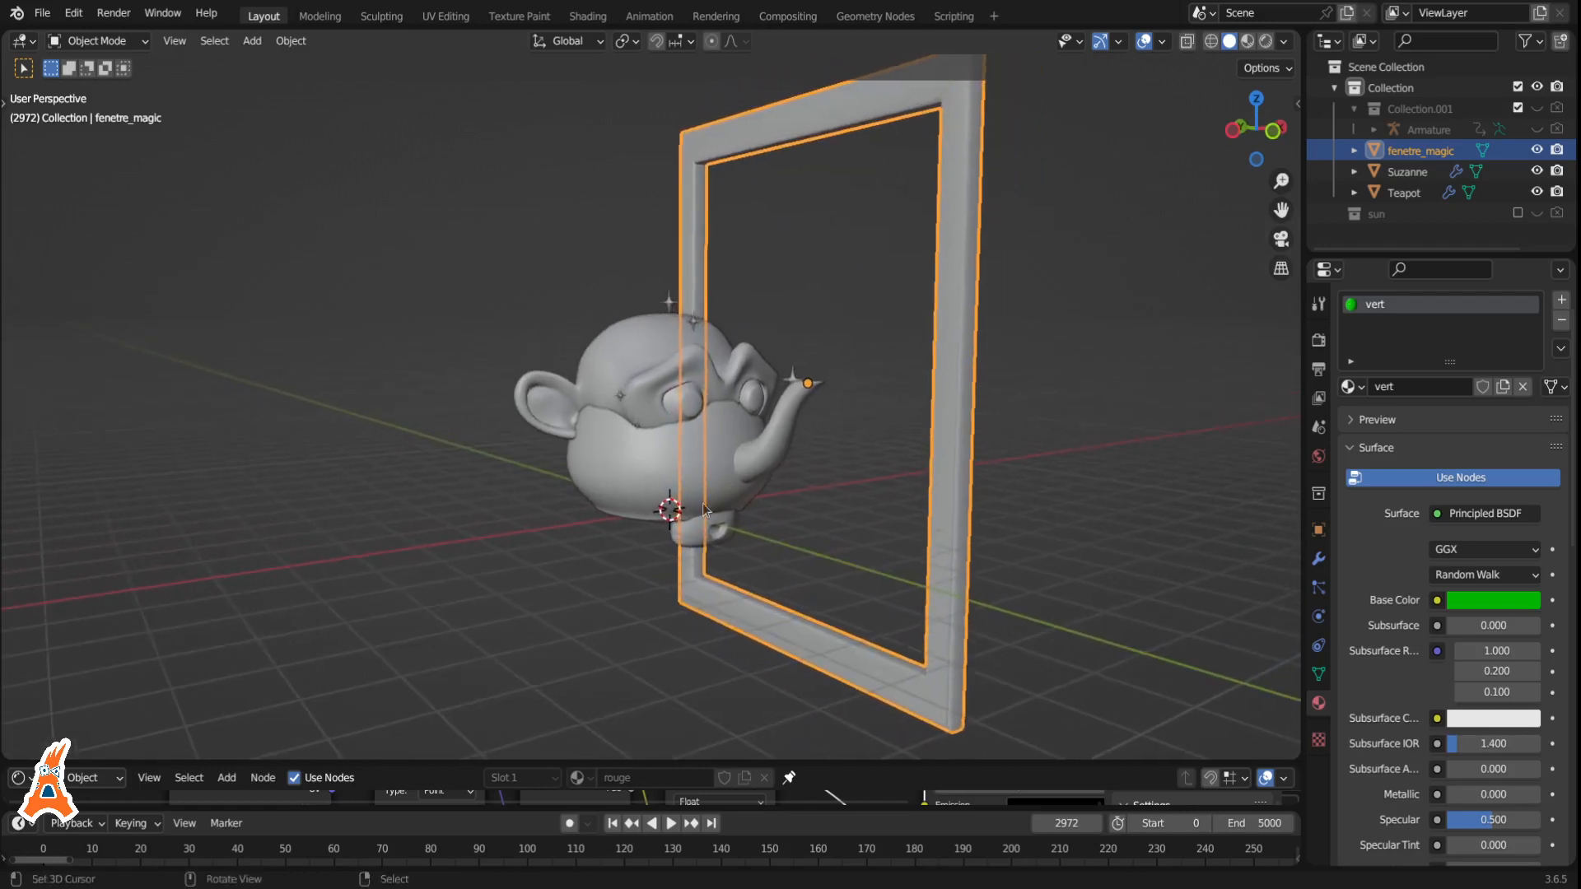
Restore Material Preview shading and move the fenetre_magic frame across to the middle of the teapot.
{"action": "left_click", "coordinate": [1249, 41]}
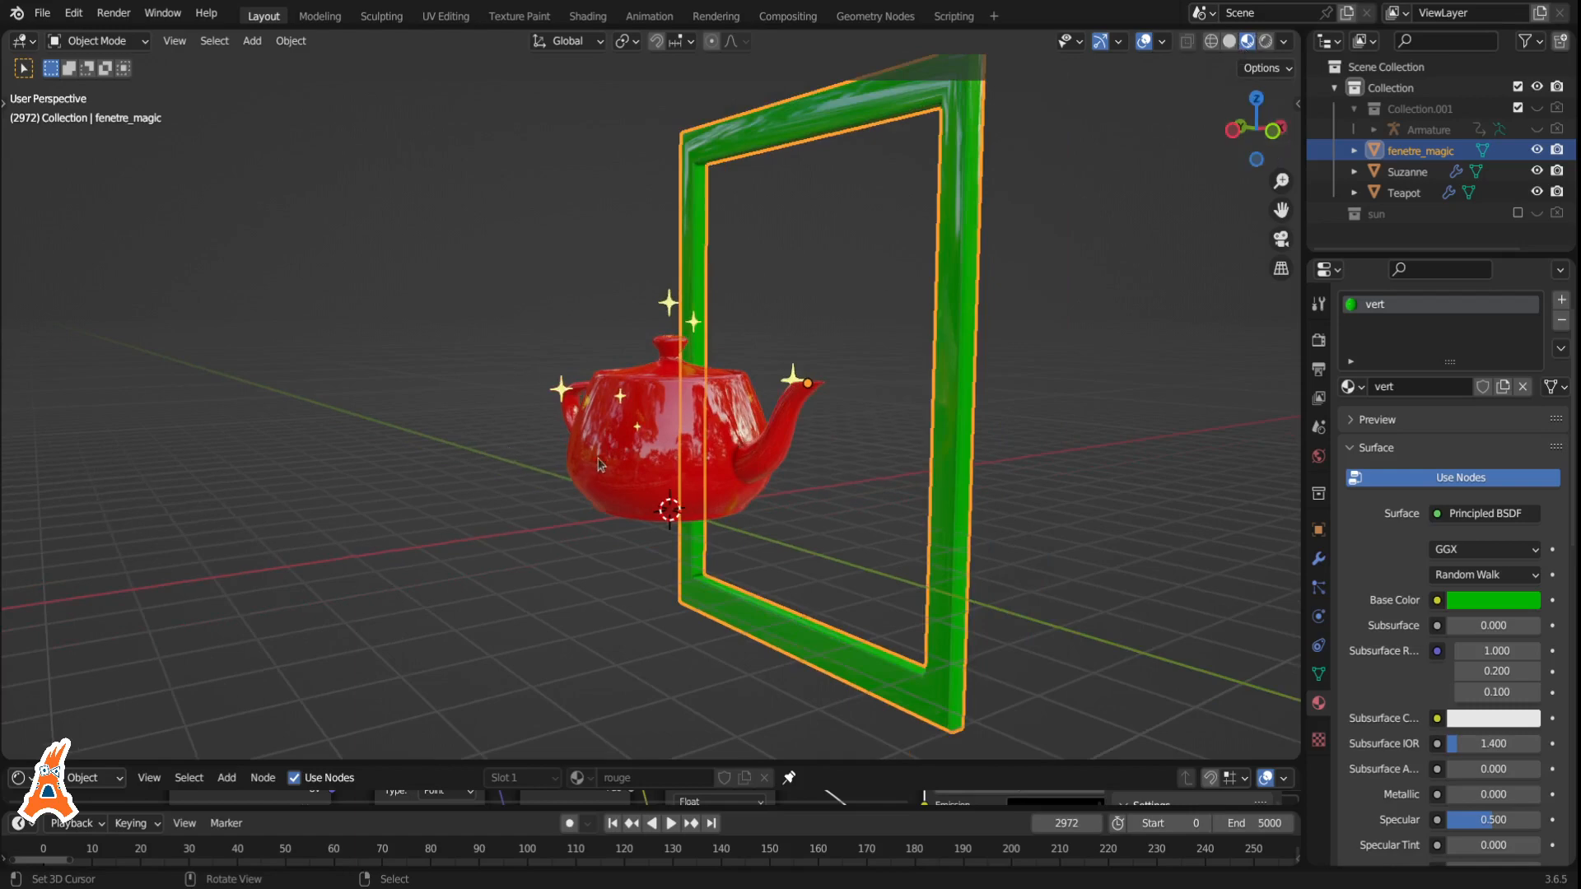
{"action": "middle_click_drag", "start_coordinate": [599, 464], "coordinate": [749, 541]}
{"action": "key", "text": "g"}
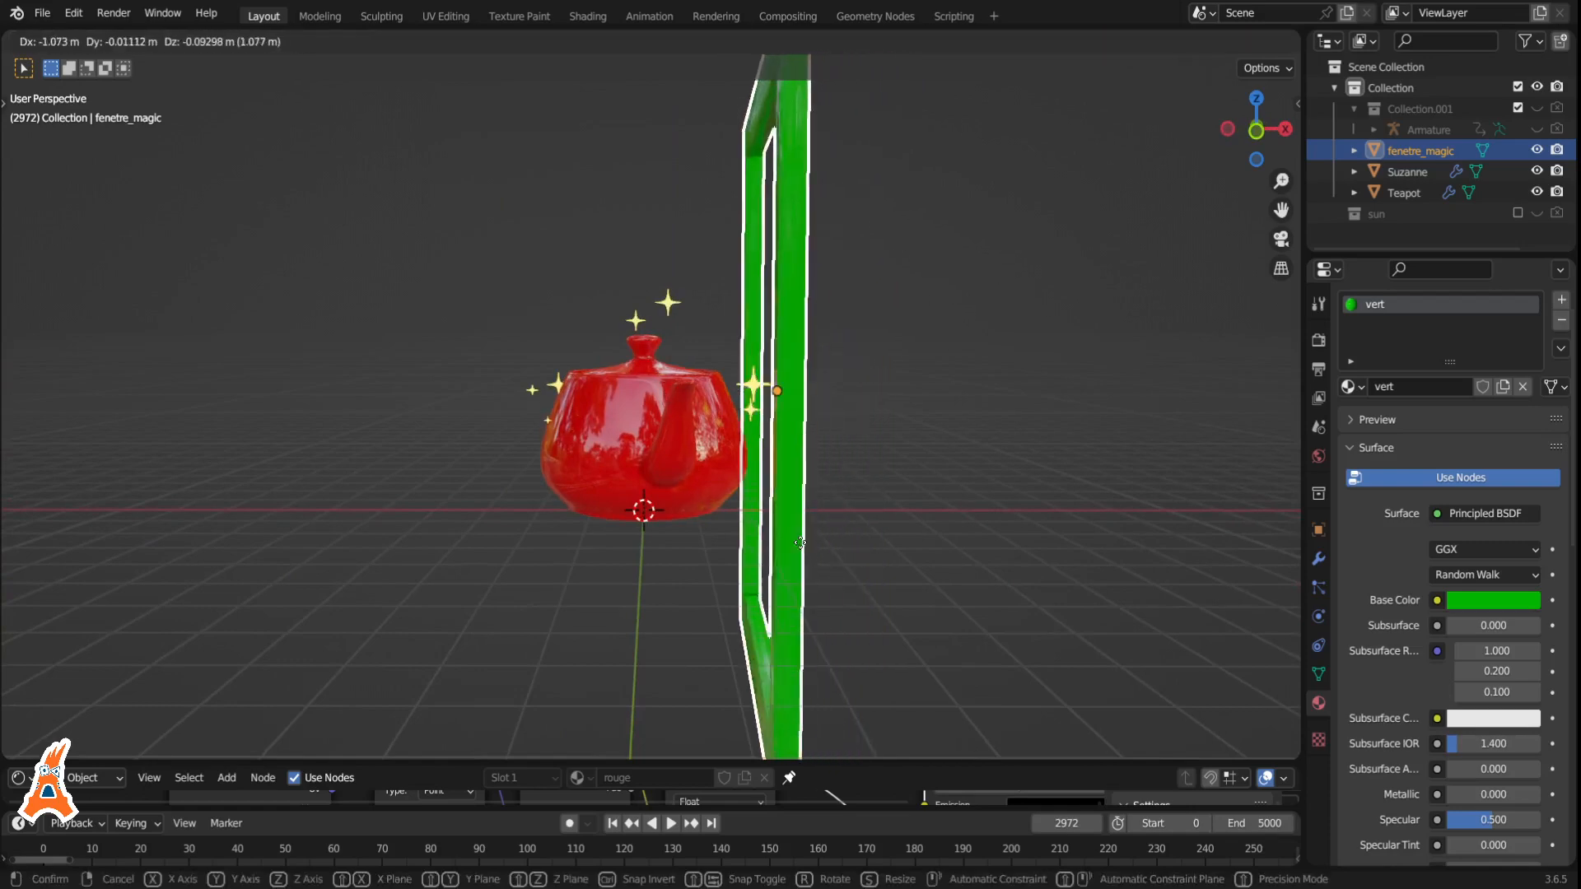
{"action": "left_click", "coordinate": [701, 551]}
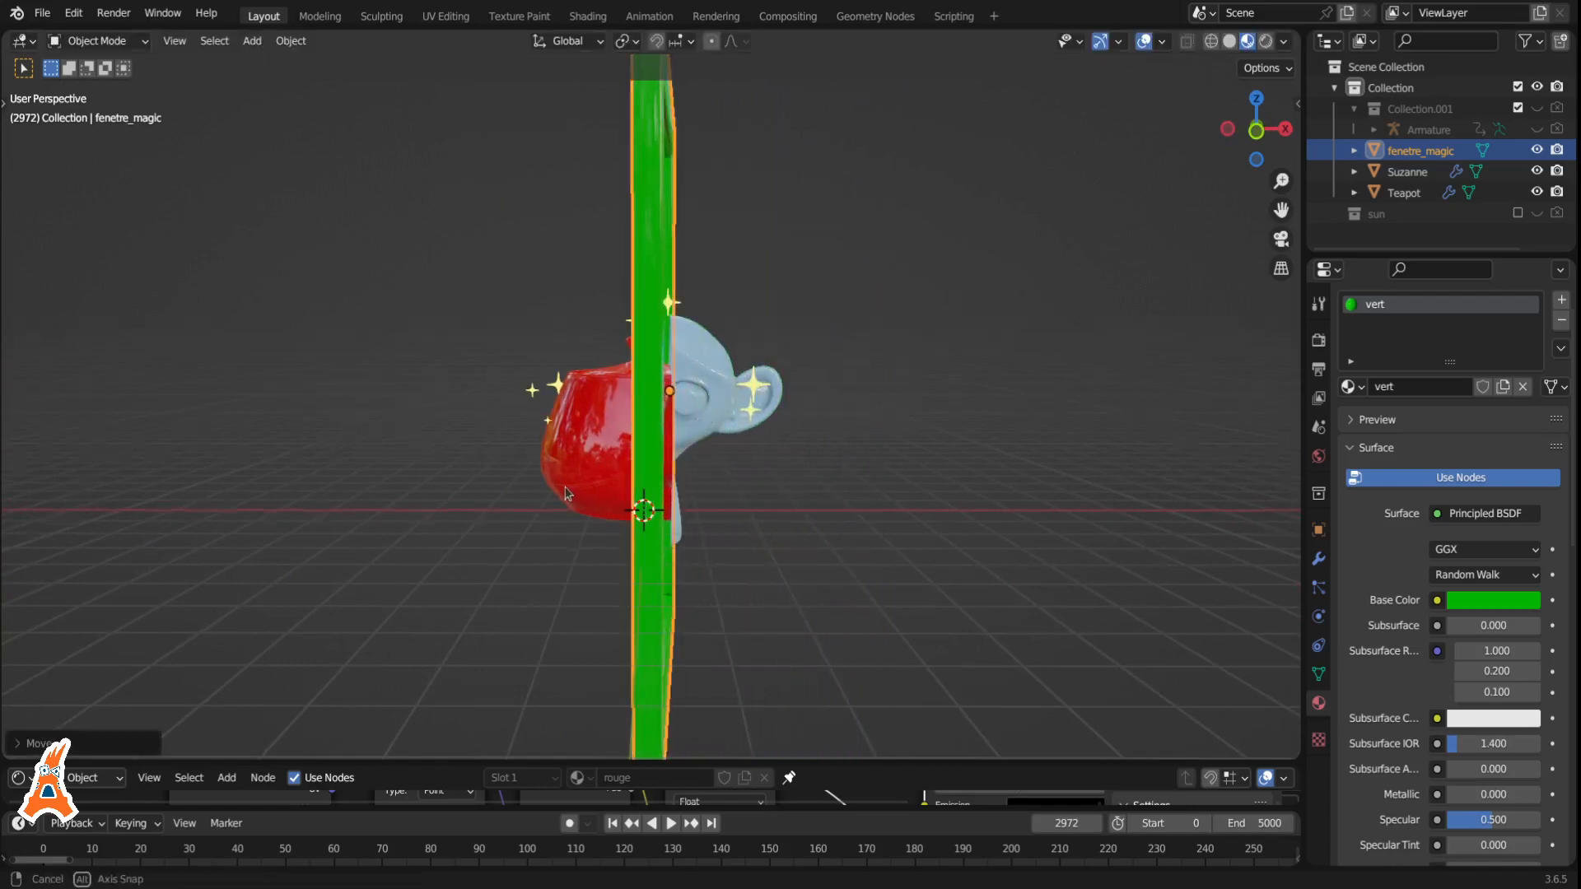
Shift the fenetre_magic frame slightly within the teapot and view the cut between teapot and monkey head at an angle.
{"action": "middle_click_drag", "start_coordinate": [696, 553], "coordinate": [592, 481]}
{"action": "key", "text": "g"}
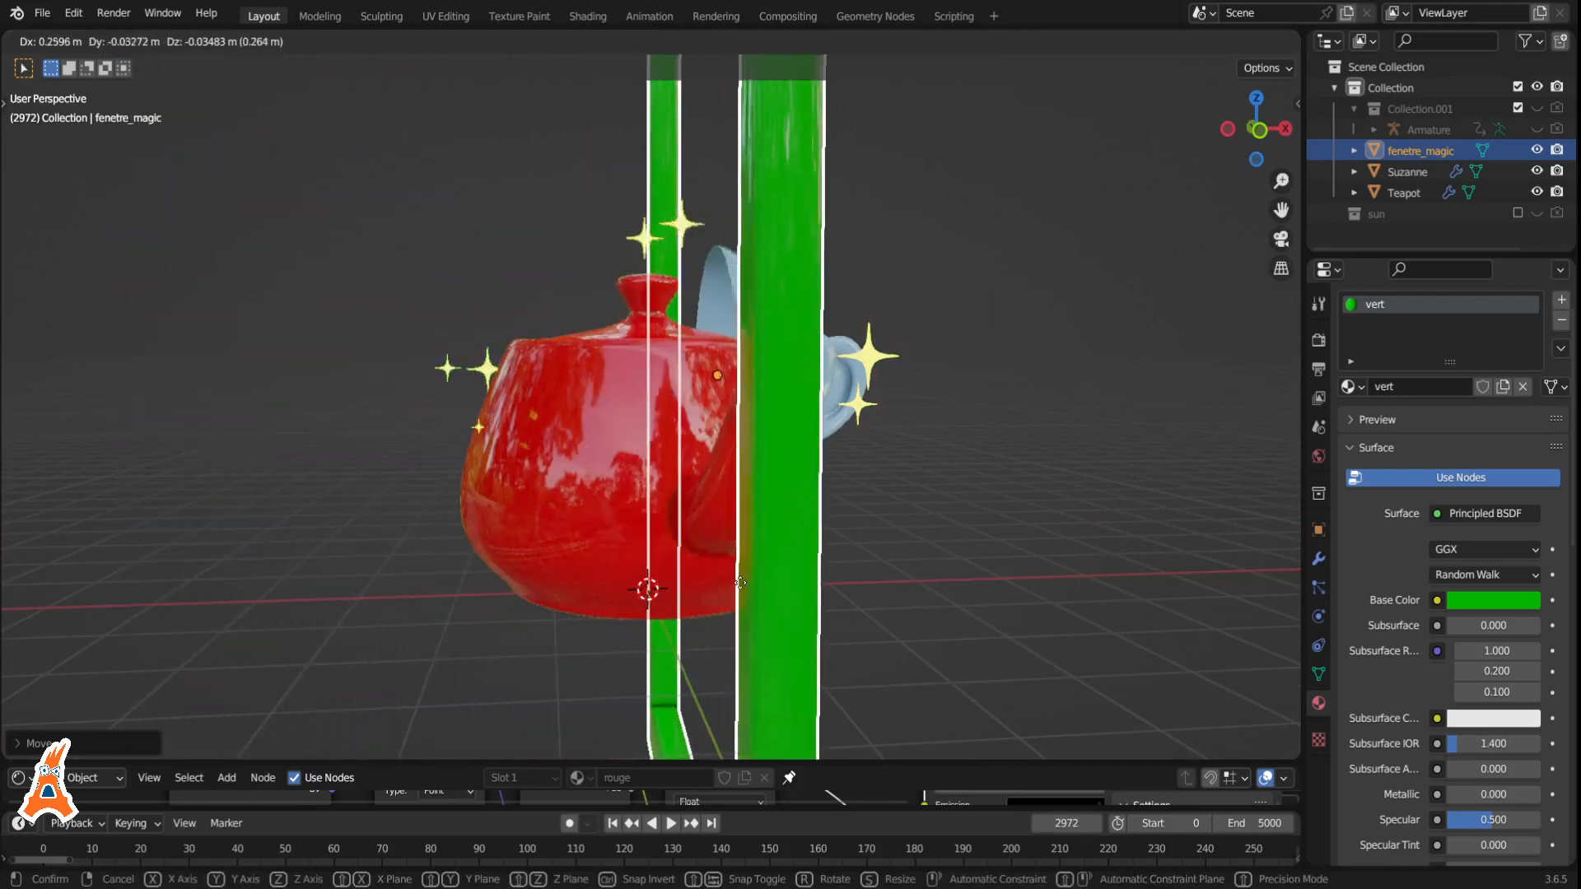
{"action": "left_click", "coordinate": [681, 576]}
{"action": "middle_click_drag", "start_coordinate": [681, 576], "coordinate": [763, 564]}
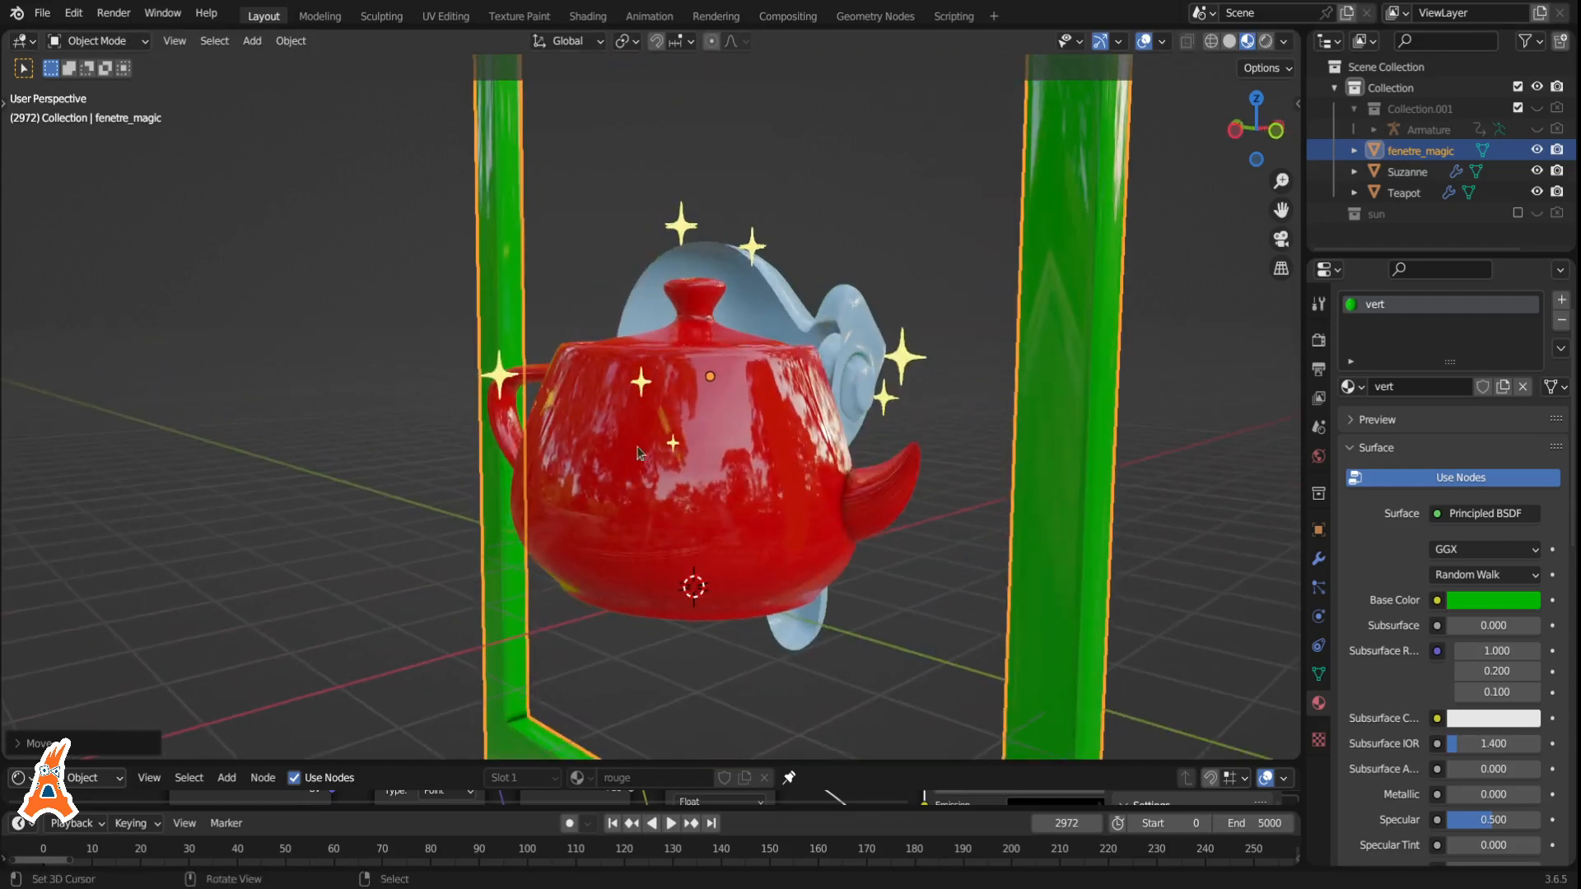
Enlarge the Shader Editor below the viewport and frame the teapot and monkey head above it.
{"action": "scroll", "coordinate": [768, 378], "scroll_direction": "down", "scroll_amount": 5}
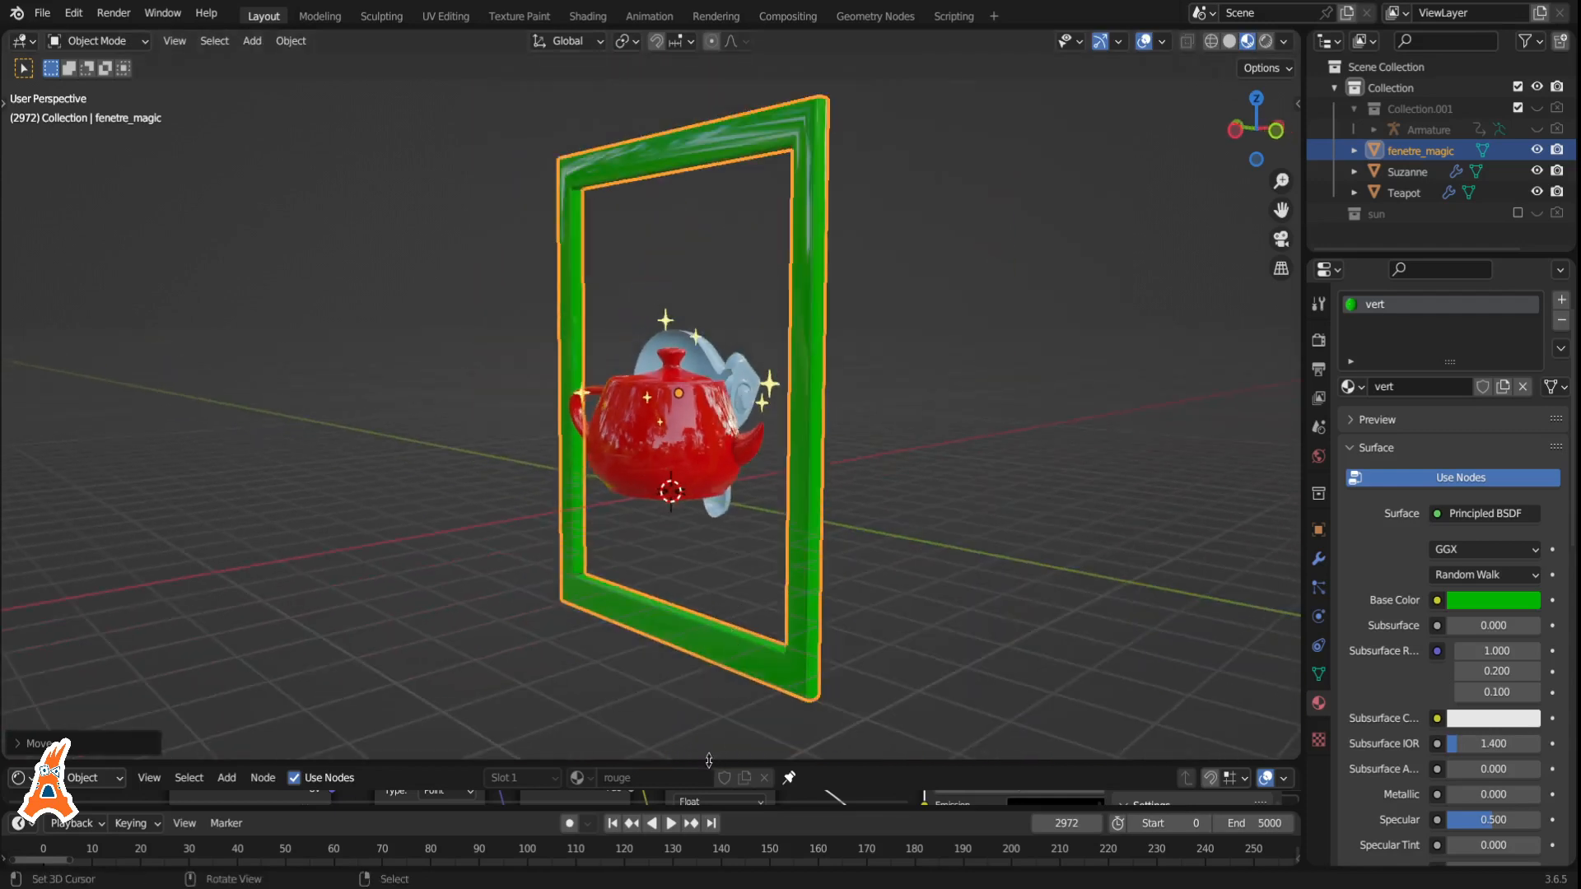
{"action": "left_click_drag", "start_coordinate": [709, 759], "coordinate": [706, 545]}
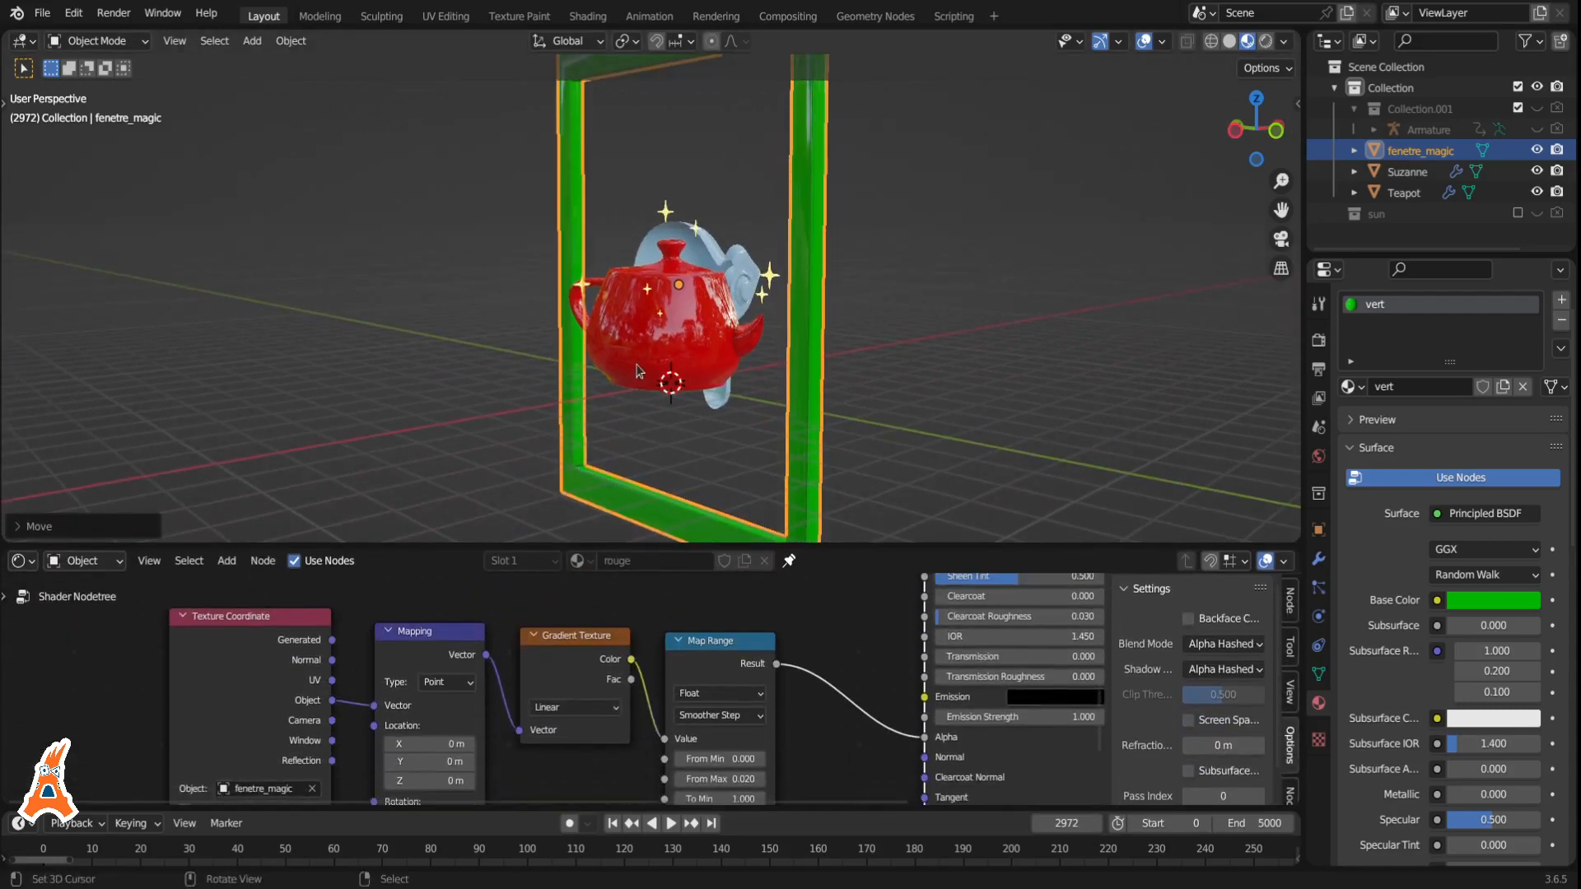
{"action": "scroll", "coordinate": [643, 371], "scroll_direction": "up", "scroll_amount": 4}
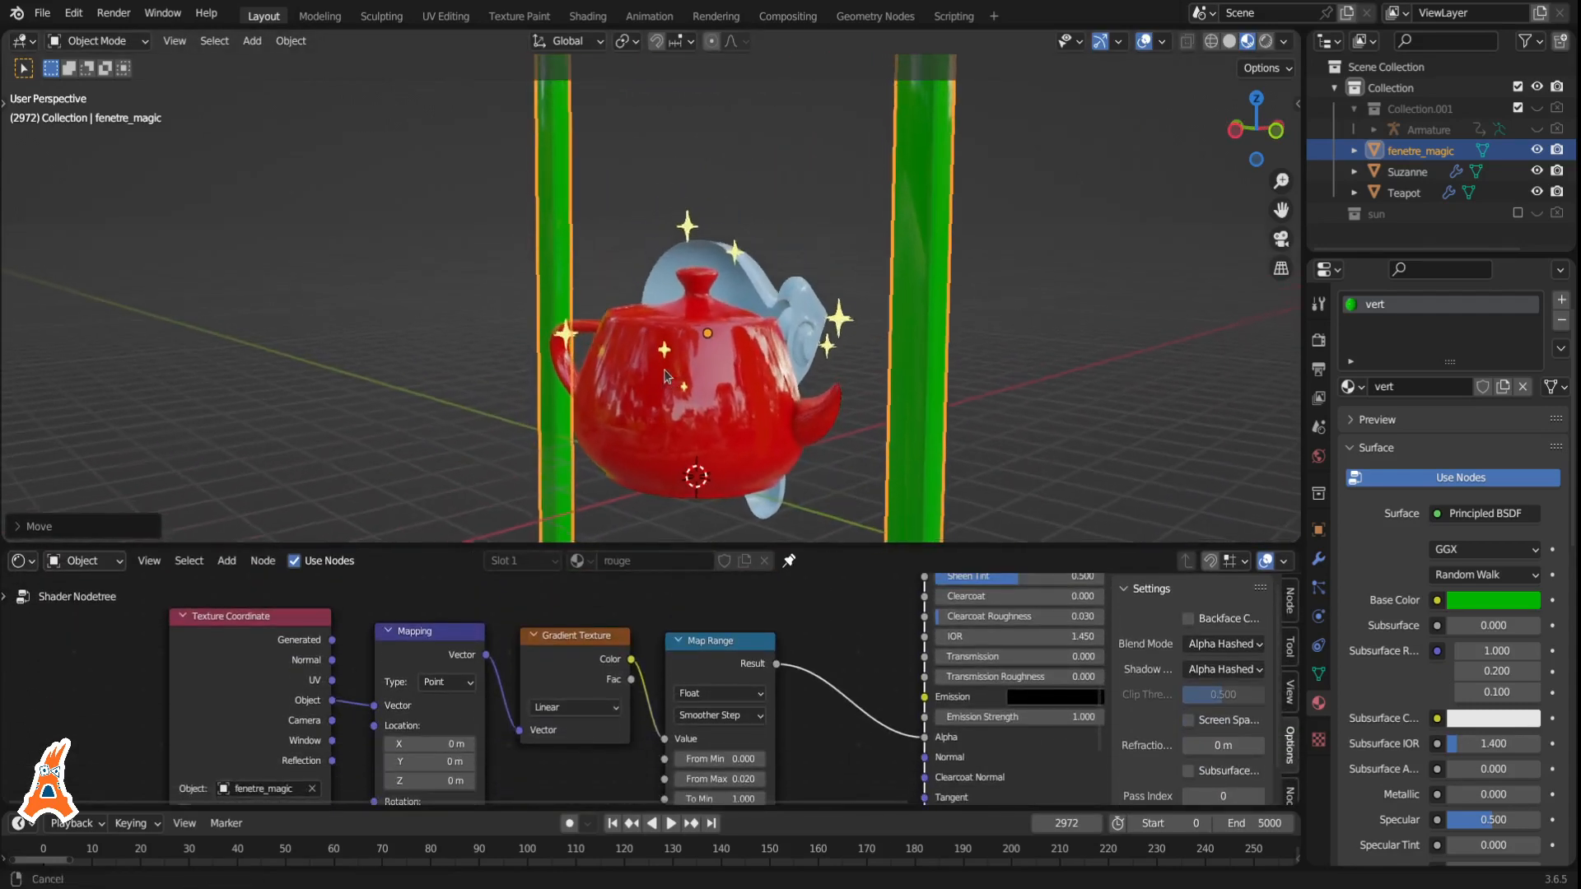
{"action": "scroll", "coordinate": [665, 379], "scroll_direction": "down", "scroll_amount": 1}
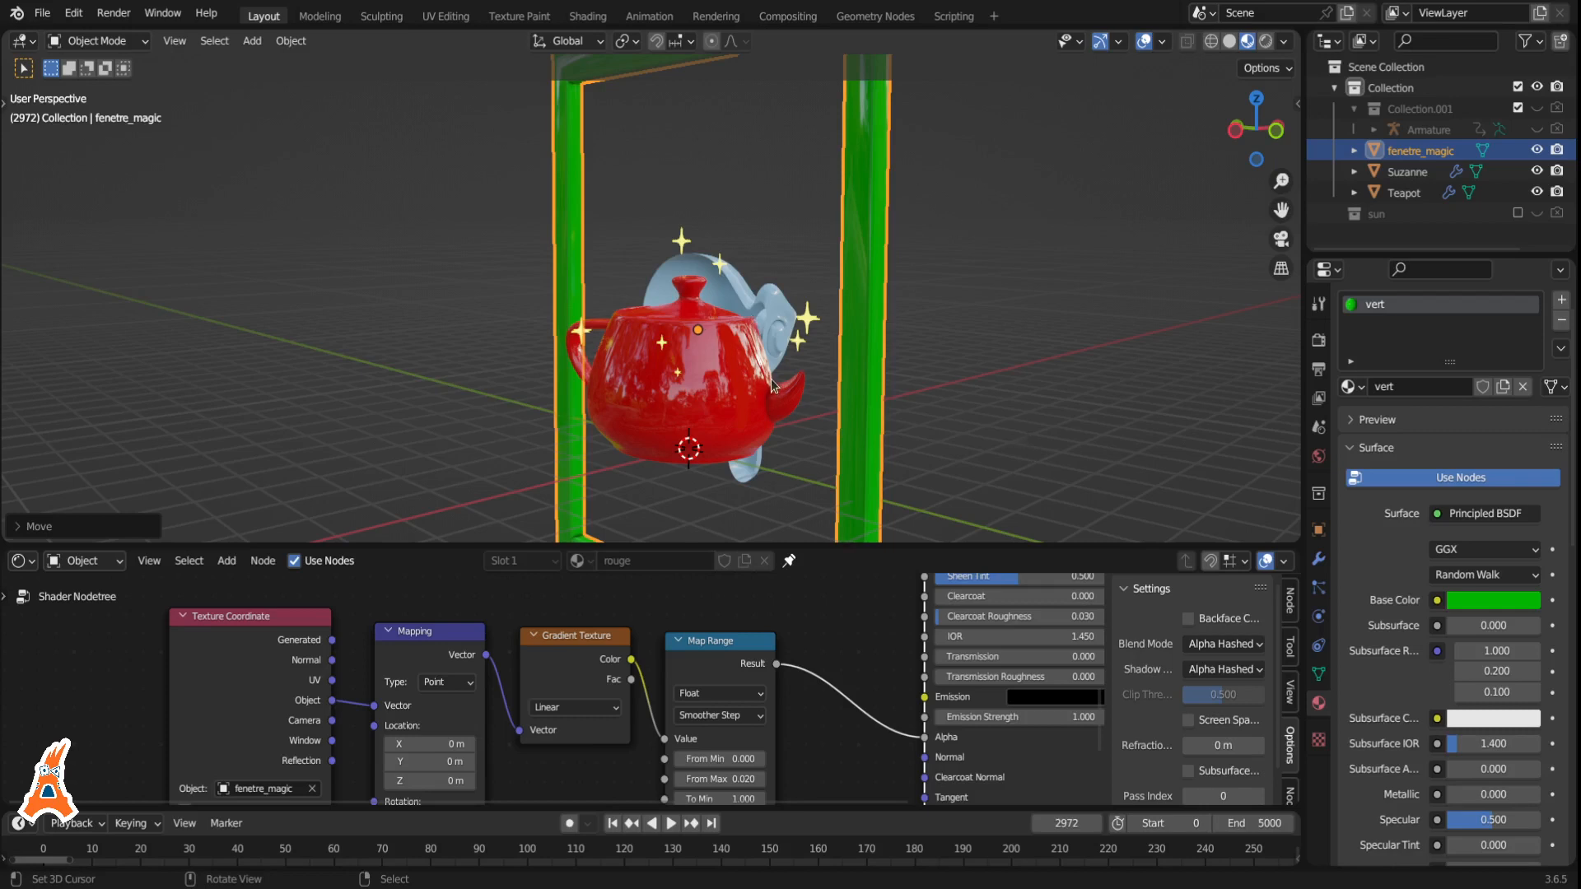
Select the teapot, give the Shader Editor more height and examine the Principled BSDF node of its rouge material.
{"action": "left_click", "coordinate": [651, 415]}
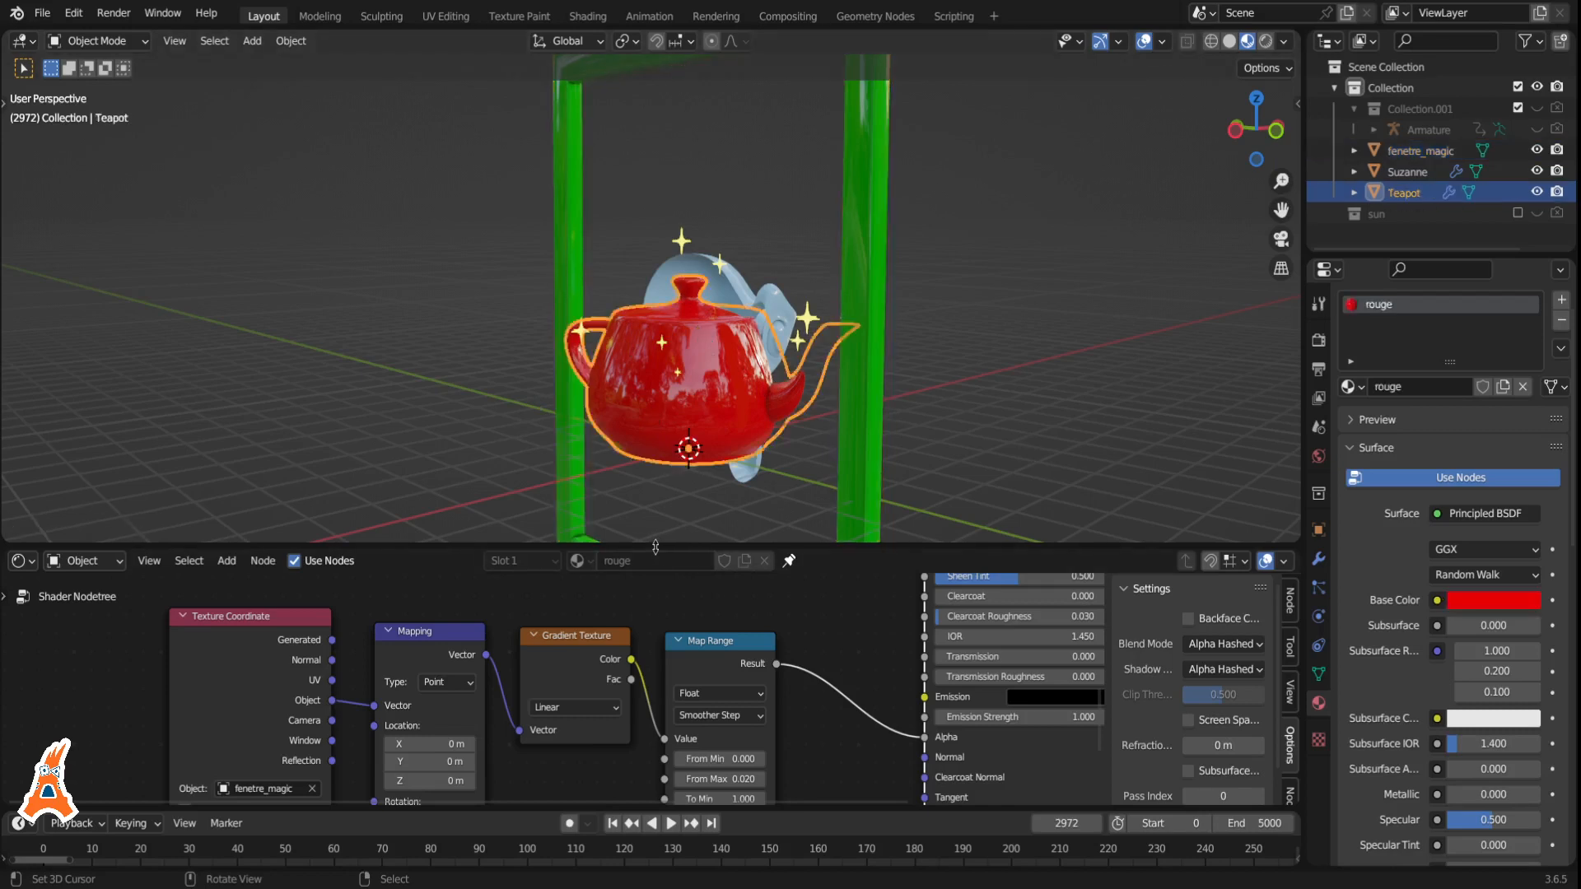
{"action": "left_click_drag", "start_coordinate": [656, 548], "coordinate": [665, 460]}
{"action": "middle_click_drag", "start_coordinate": [688, 576], "coordinate": [470, 797]}
{"action": "scroll", "coordinate": [462, 533], "scroll_direction": "down", "scroll_amount": 1}
{"action": "middle_click_drag", "start_coordinate": [470, 494], "coordinate": [473, 567]}
{"action": "scroll", "coordinate": [664, 341], "scroll_direction": "up", "scroll_amount": 2}
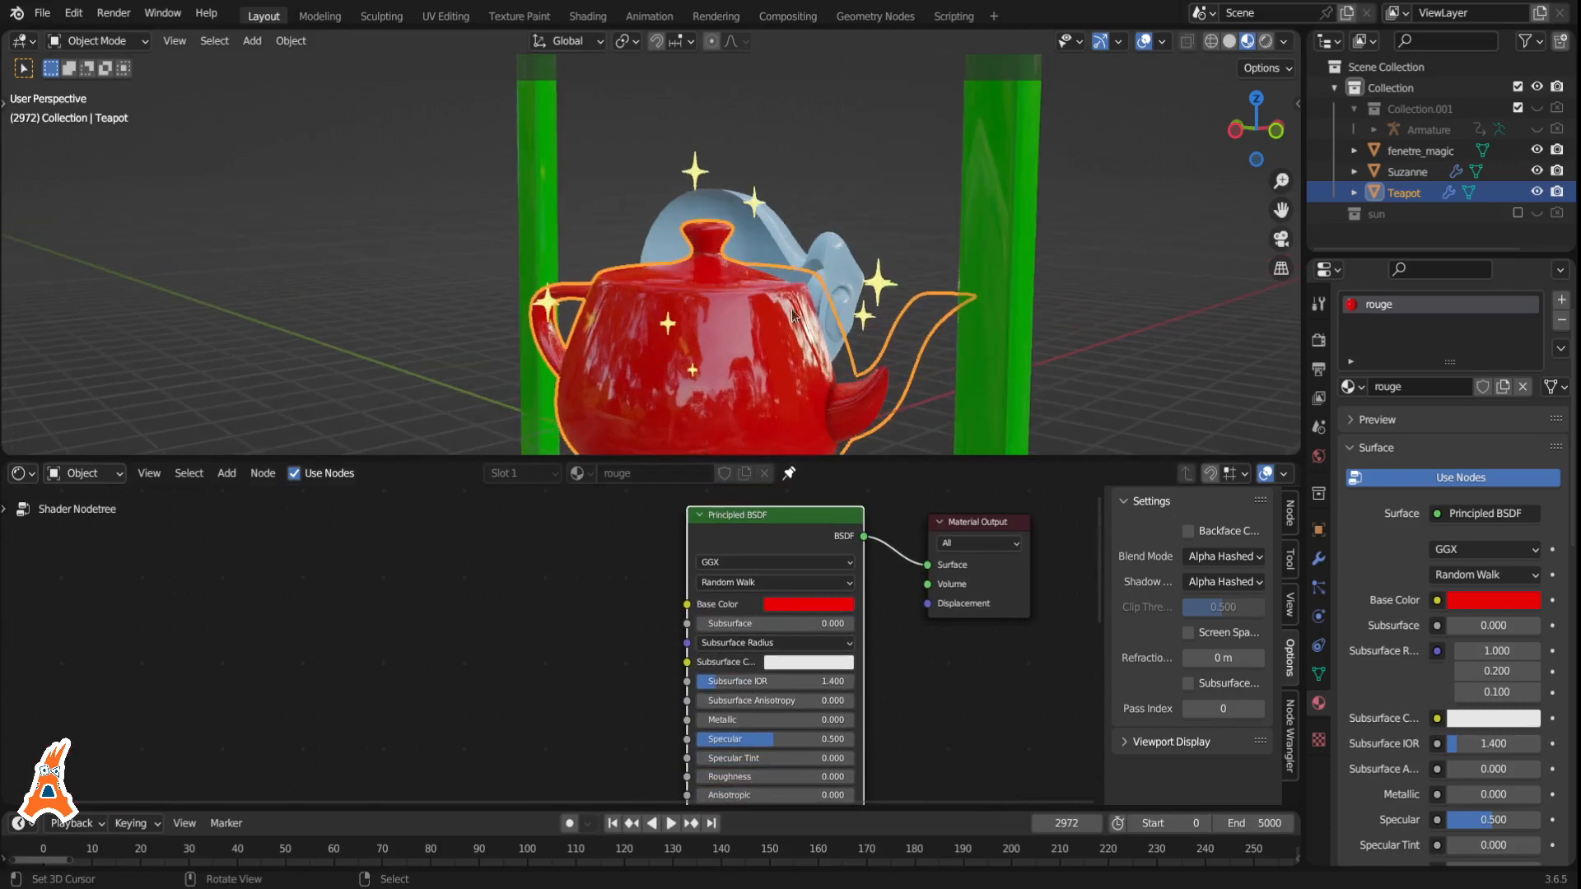
{"action": "middle_click_drag", "start_coordinate": [517, 664], "coordinate": [560, 590]}
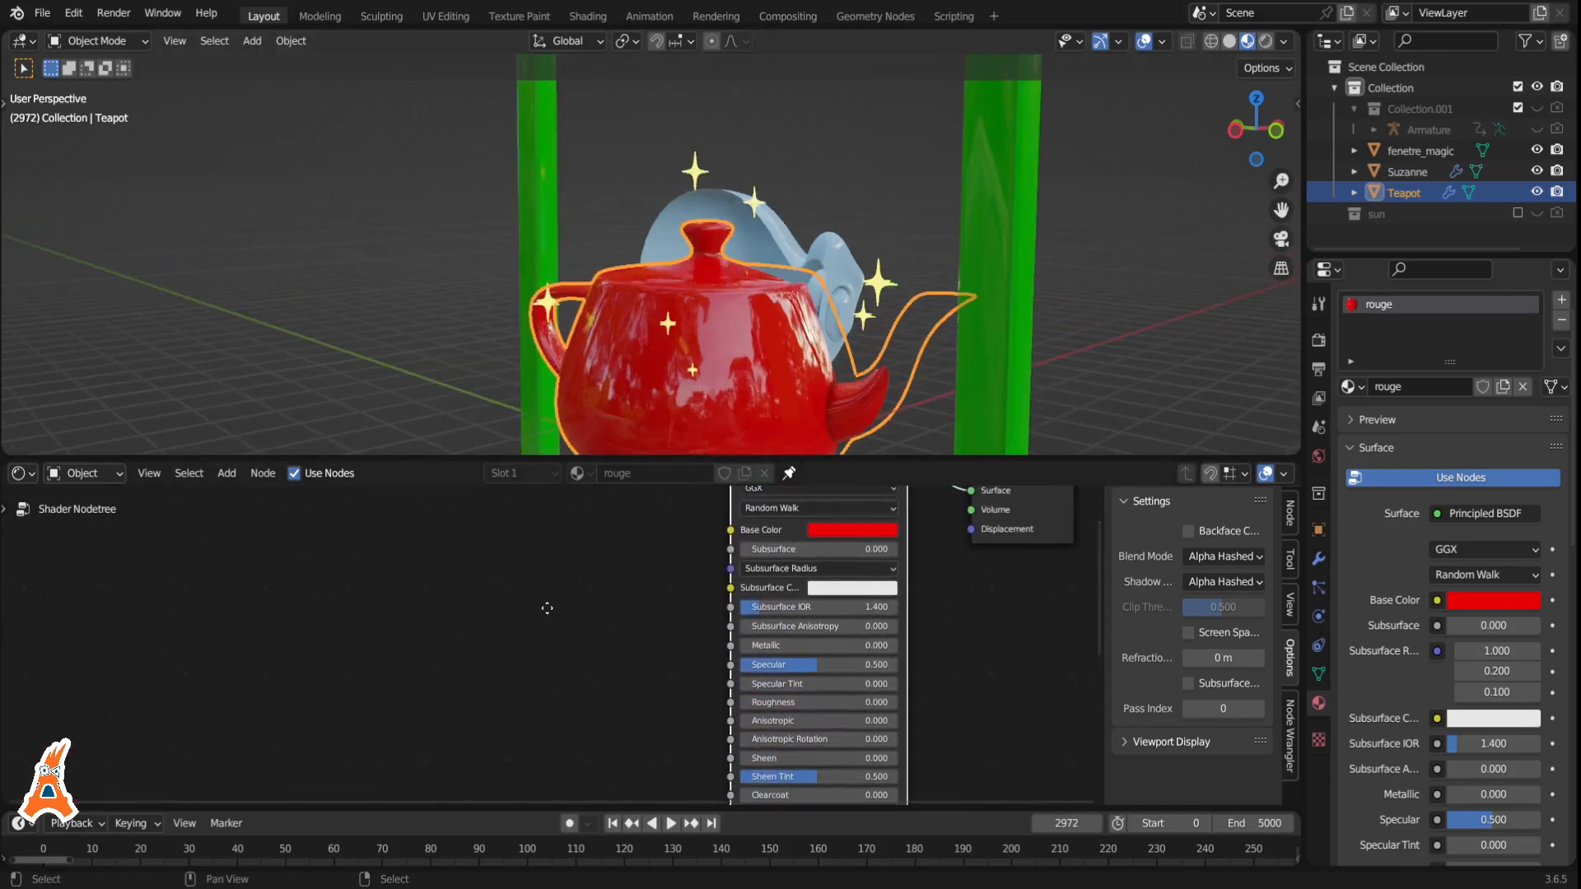
Select the Suzanne head and unpin the Shader Editor to display the nodes of its bleu material.
{"action": "left_click", "coordinate": [759, 237]}
{"action": "middle_click_drag", "start_coordinate": [671, 583], "coordinate": [645, 600]}
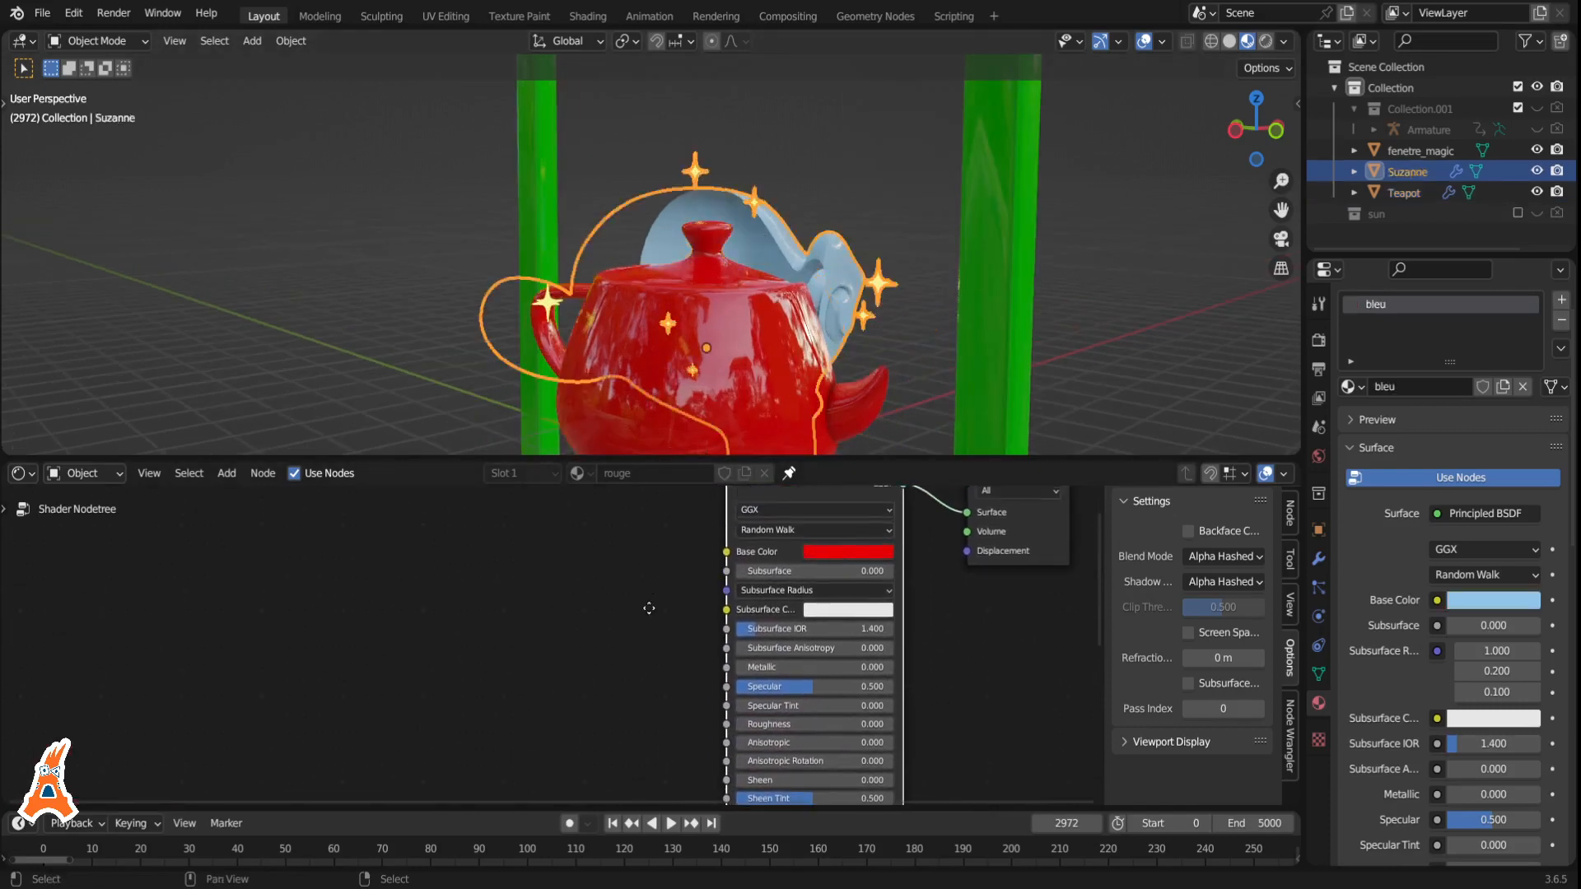
{"action": "left_click", "coordinate": [789, 473]}
{"action": "middle_click_drag", "start_coordinate": [462, 600], "coordinate": [680, 619]}
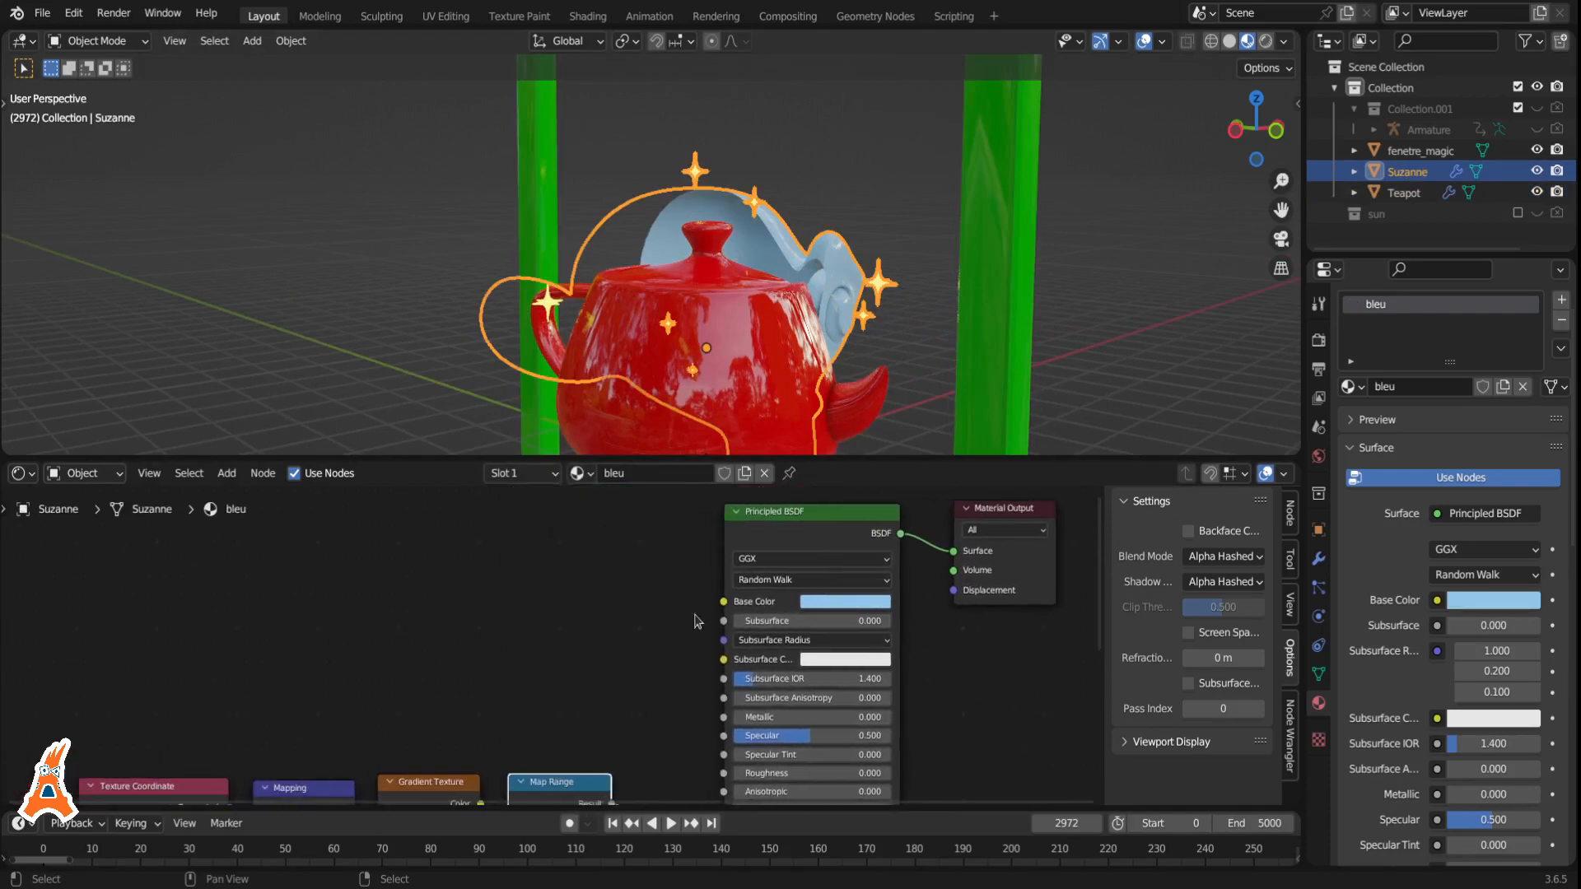
{"action": "middle_click_drag", "start_coordinate": [741, 180], "coordinate": [772, 174]}
{"action": "middle_click_drag", "start_coordinate": [465, 586], "coordinate": [643, 673]}
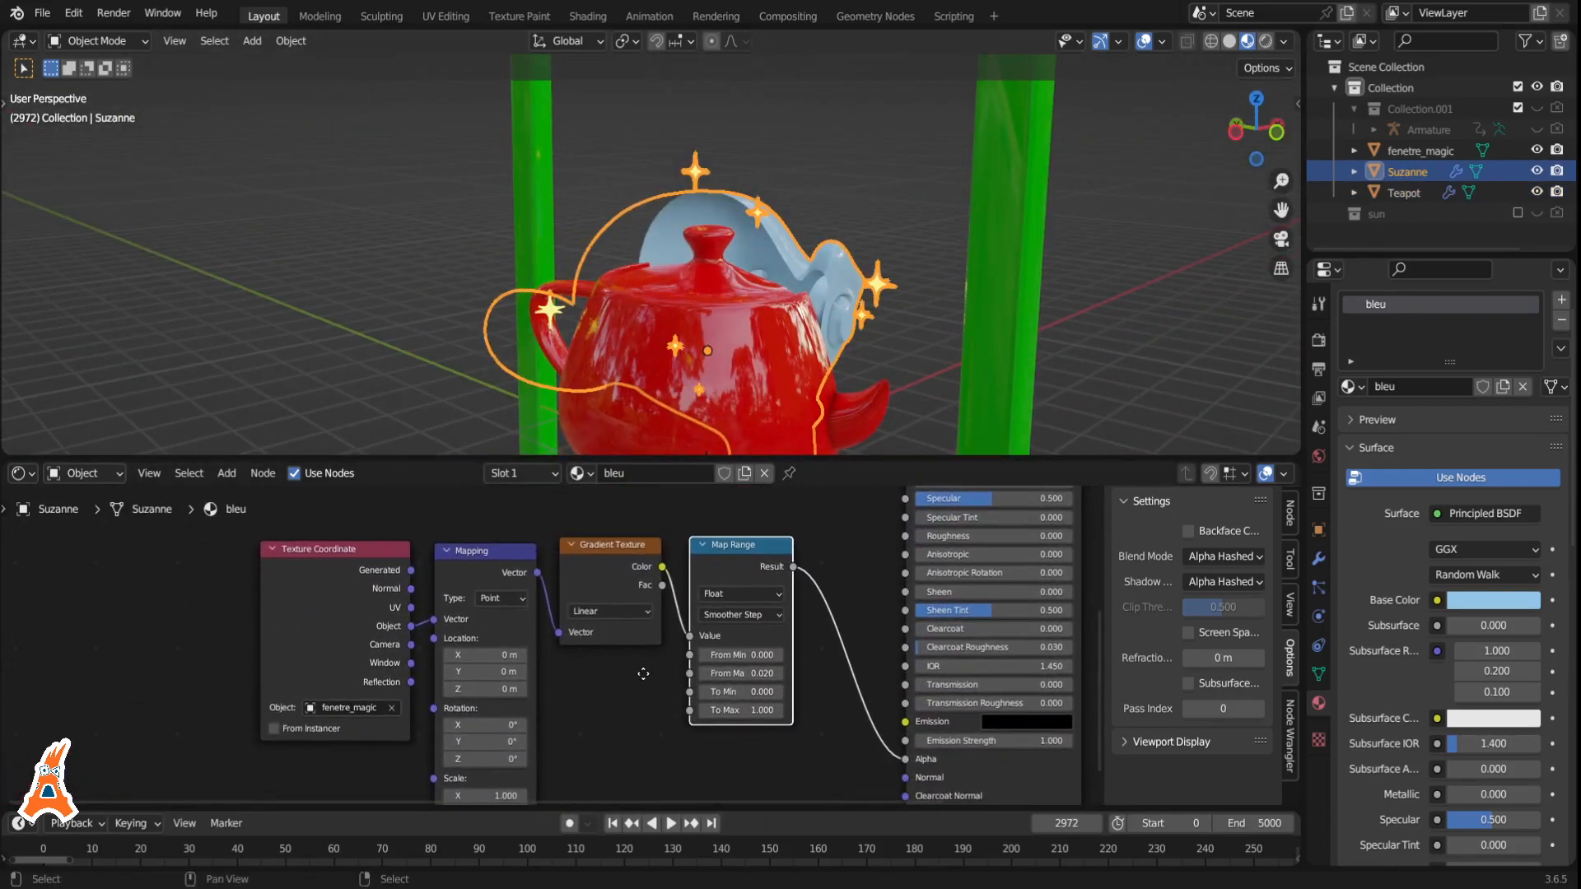
Enlarge the Shader Editor and reposition the bleu material's Texture Coordinate and Mapping nodes apart from the Gradient Texture.
{"action": "left_click_drag", "start_coordinate": [550, 459], "coordinate": [553, 421]}
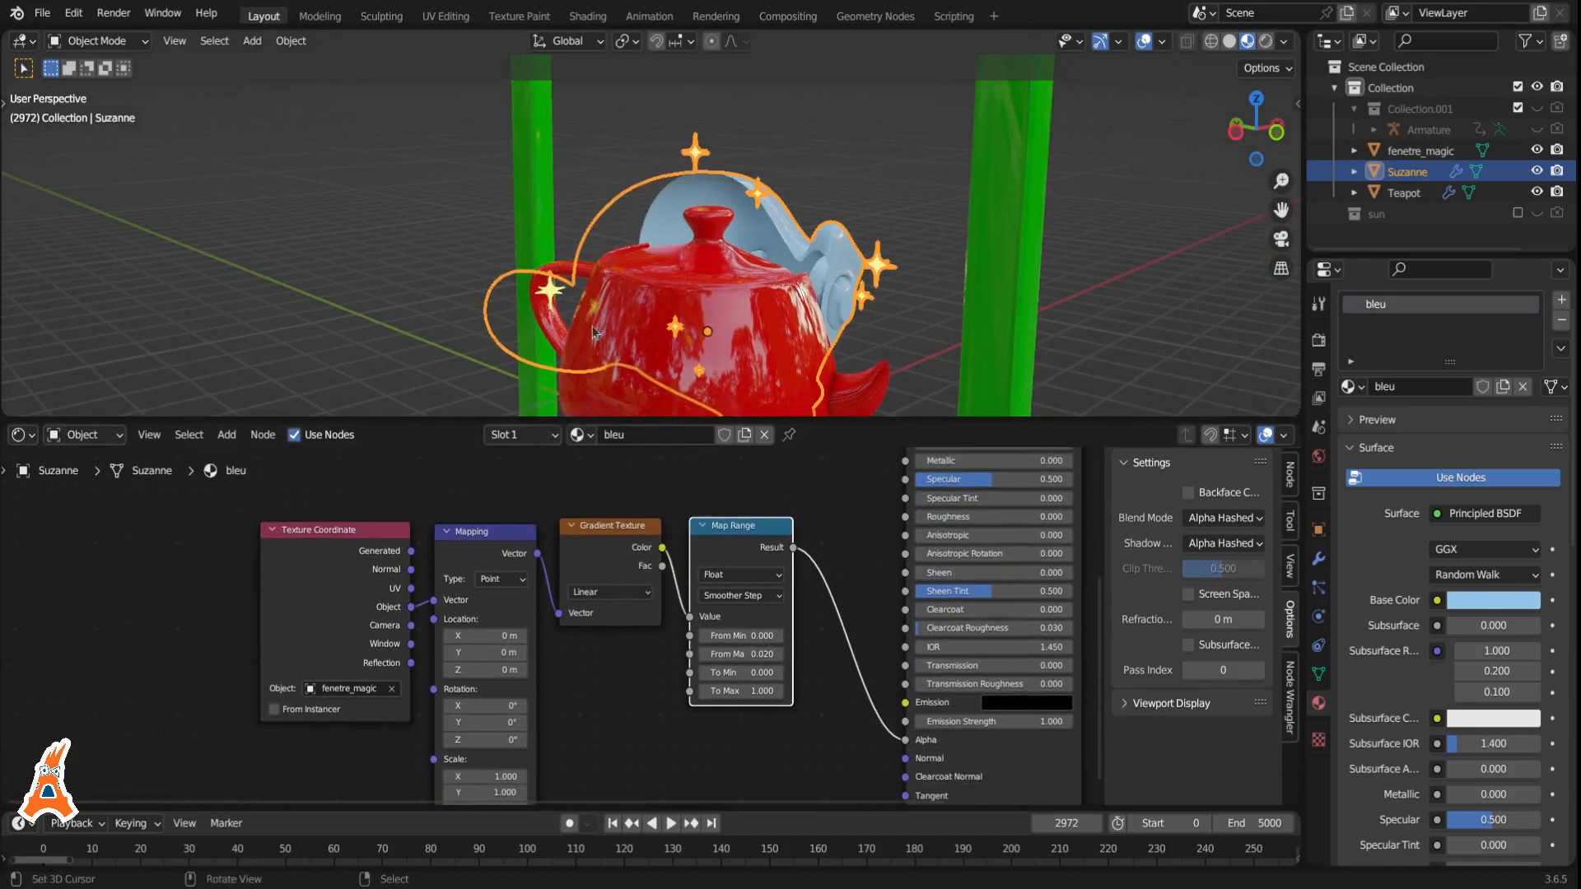
{"action": "scroll", "coordinate": [590, 346], "scroll_direction": "down", "scroll_amount": 3}
{"action": "middle_click_drag", "start_coordinate": [592, 346], "coordinate": [632, 311], "text": "shift"}
{"action": "scroll", "coordinate": [611, 260], "scroll_direction": "up", "scroll_amount": 4}
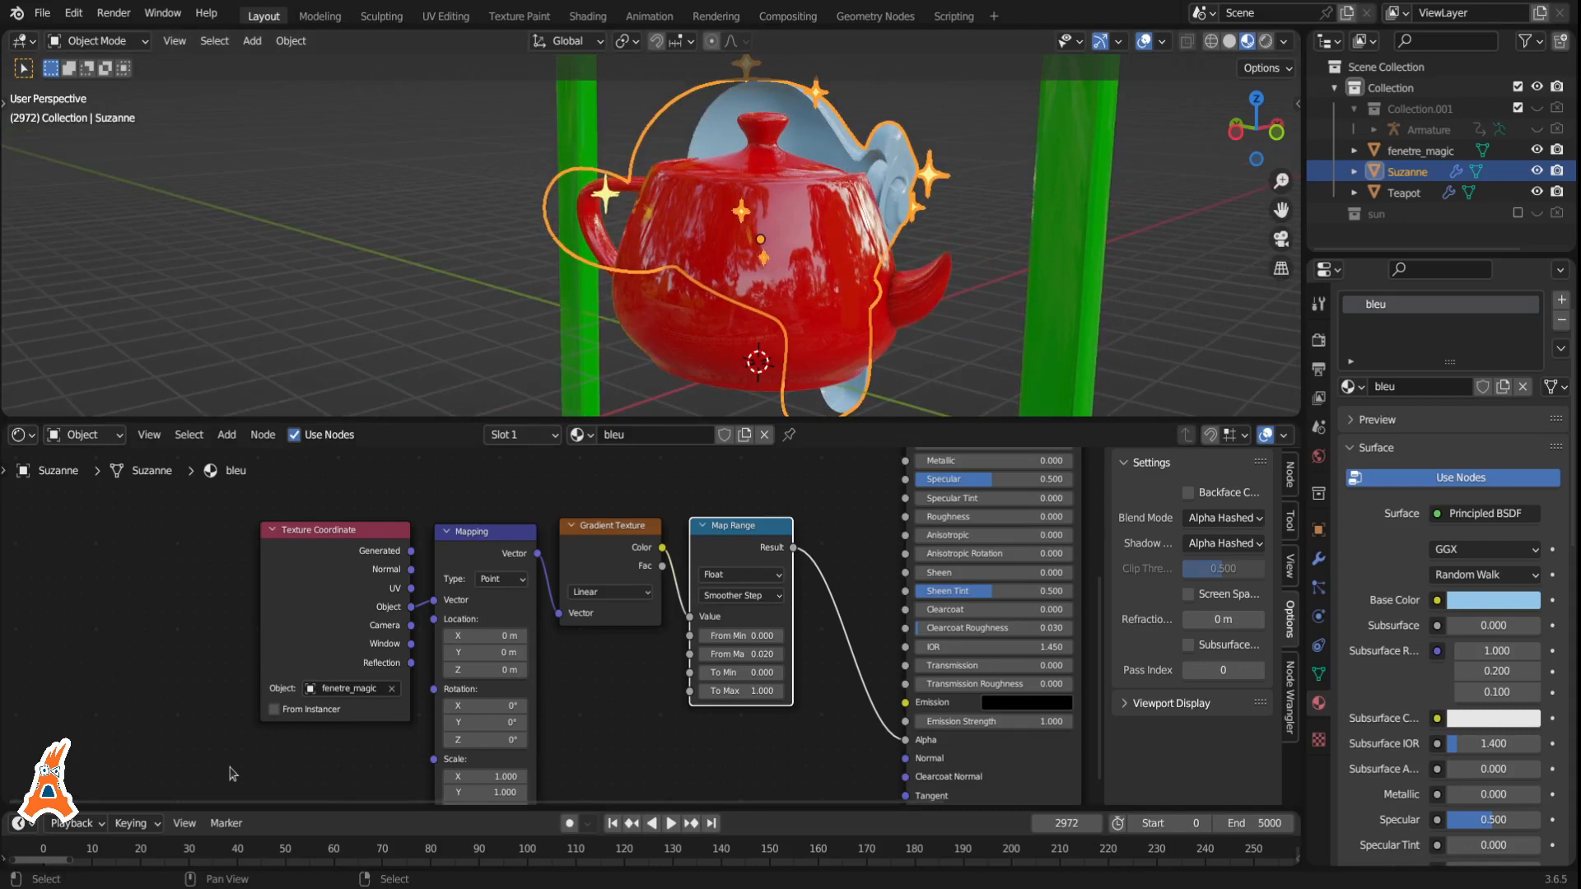
{"action": "middle_click_drag", "start_coordinate": [228, 747], "coordinate": [327, 739]}
{"action": "left_click_drag", "start_coordinate": [425, 603], "coordinate": [529, 601]}
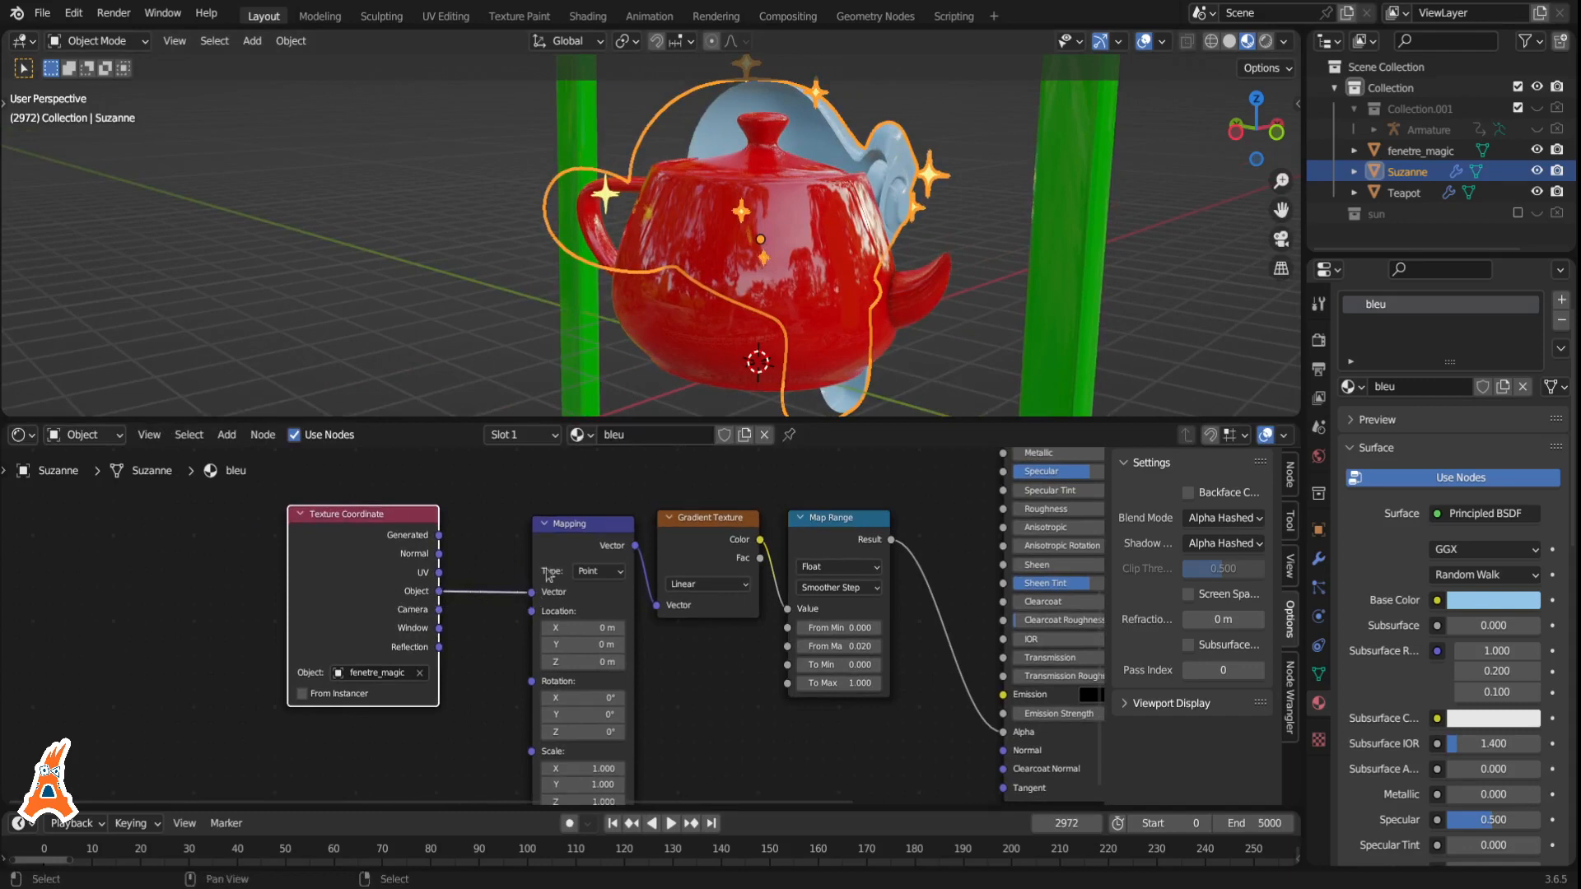
{"action": "left_click_drag", "start_coordinate": [555, 540], "coordinate": [508, 542]}
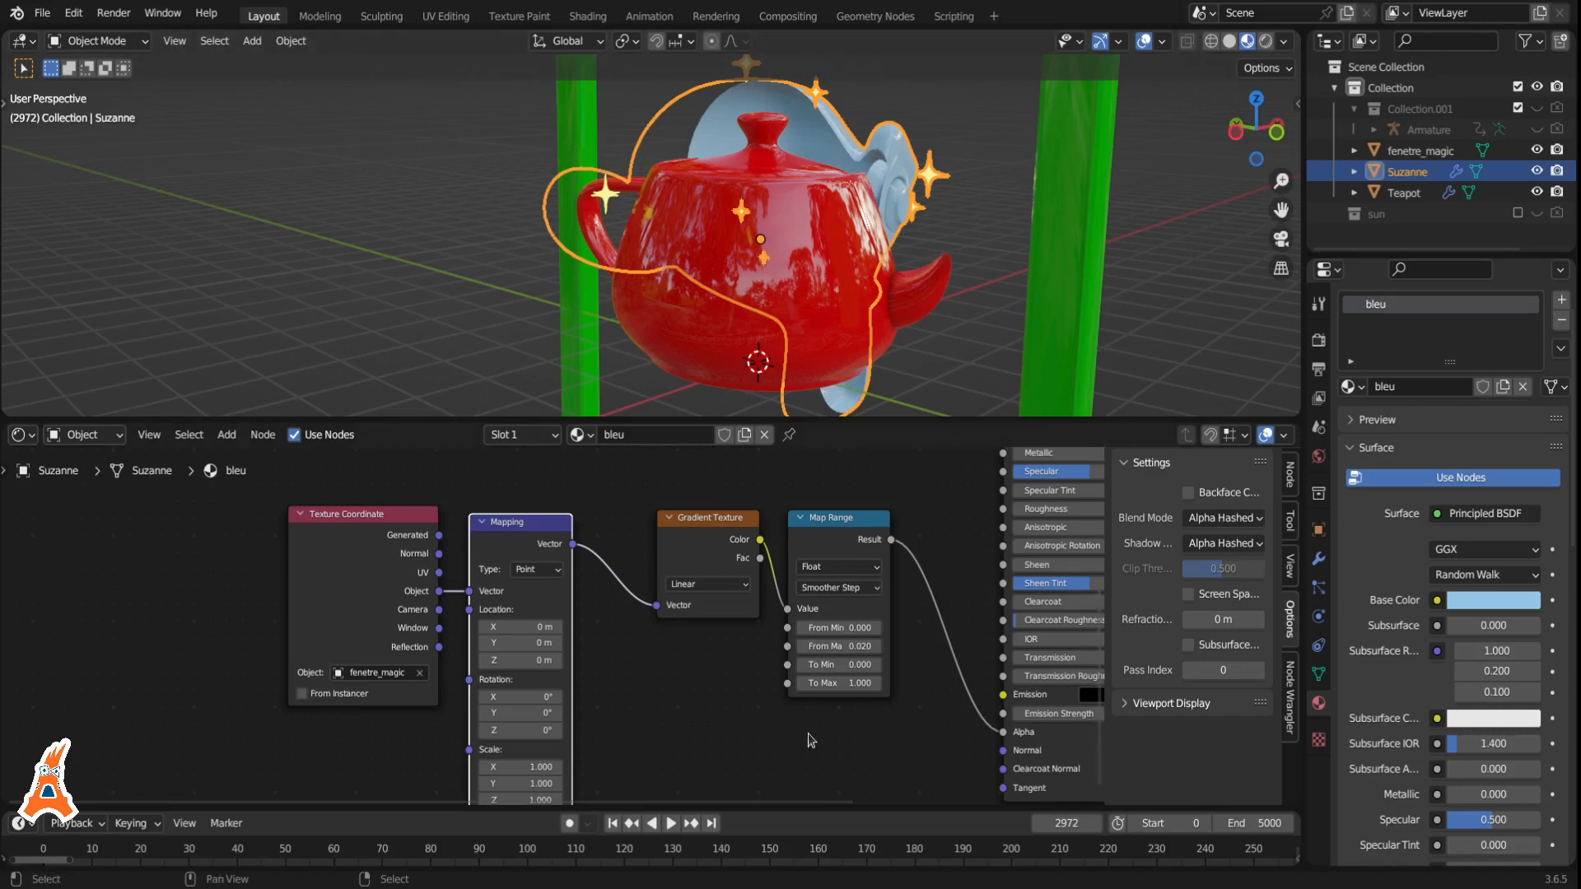
Clear the Texture Coordinate node's object and pick the fenetre_magic frame in the viewport with the eyedropper.
{"action": "left_click", "coordinate": [400, 673]}
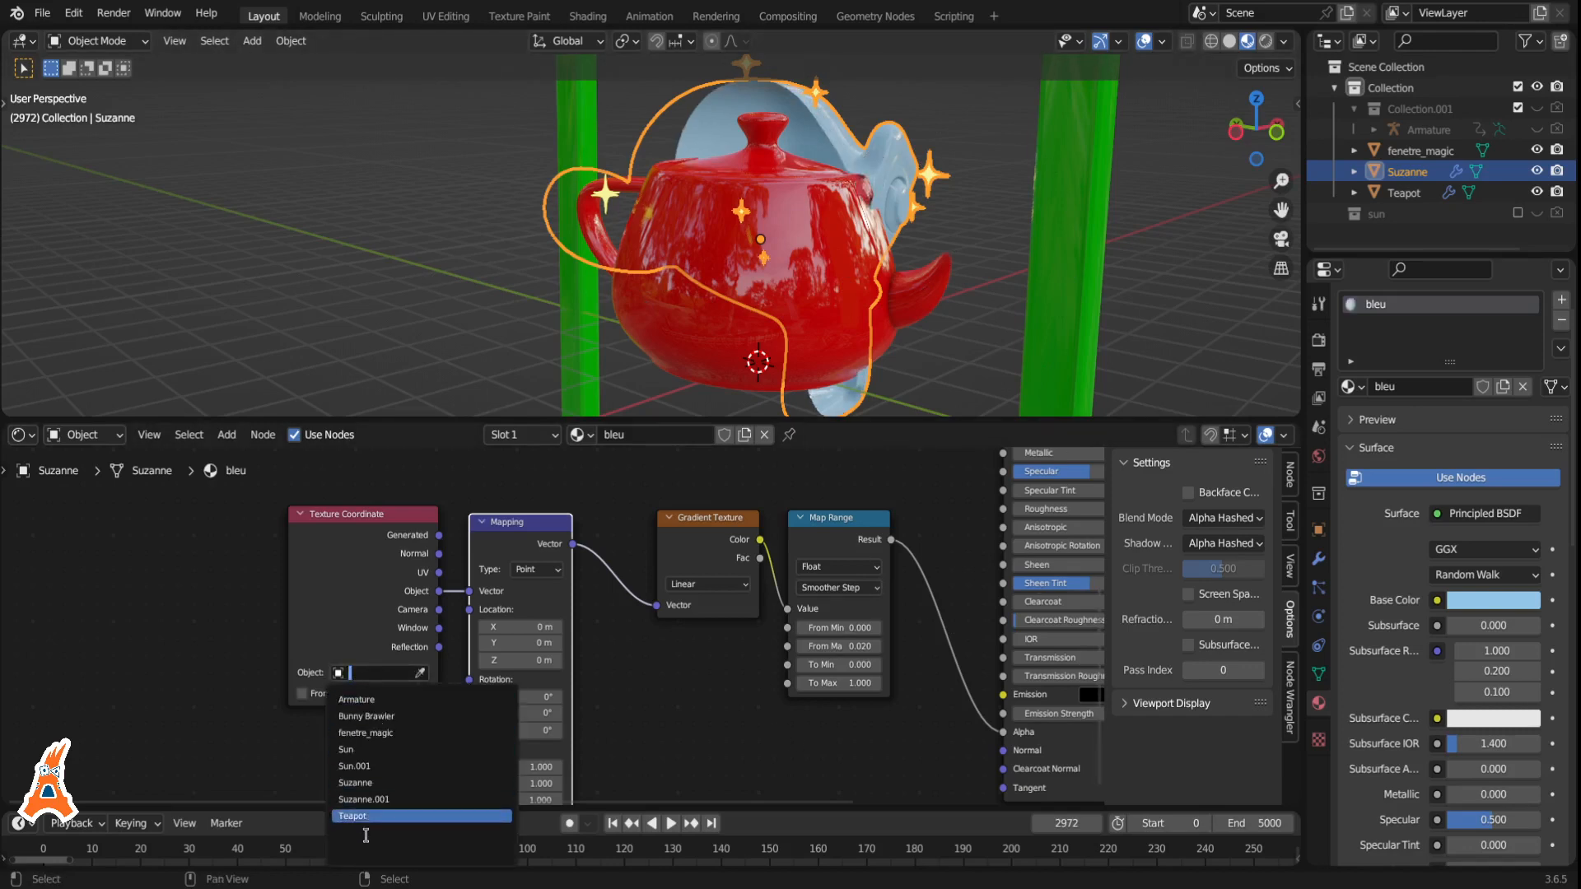
{"action": "left_click", "coordinate": [341, 596]}
{"action": "left_click", "coordinate": [420, 674]}
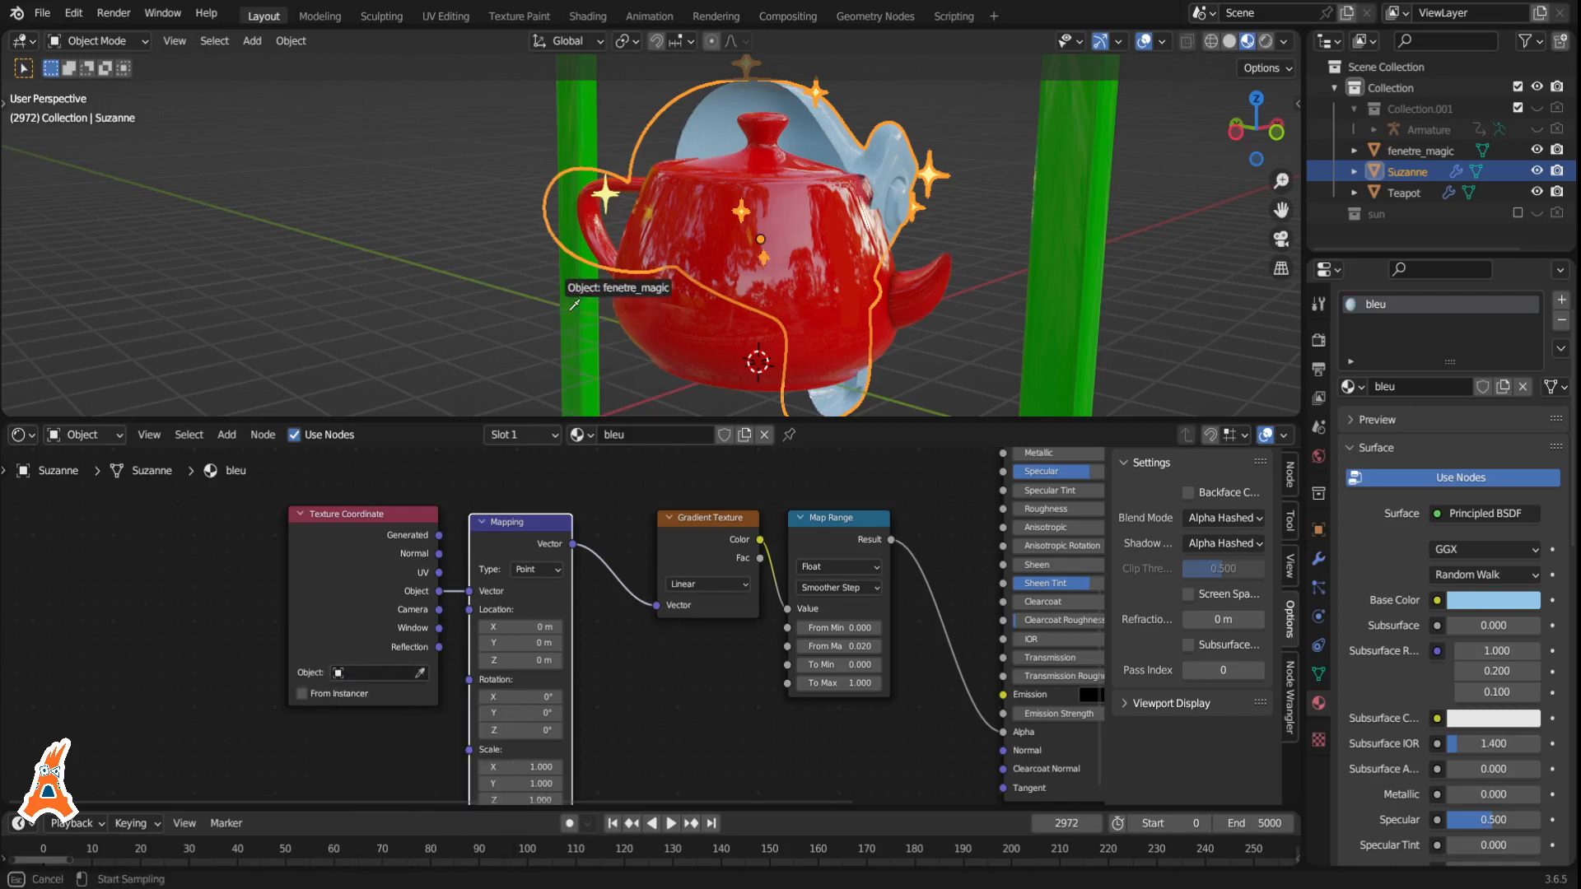
{"action": "left_click", "coordinate": [578, 323]}
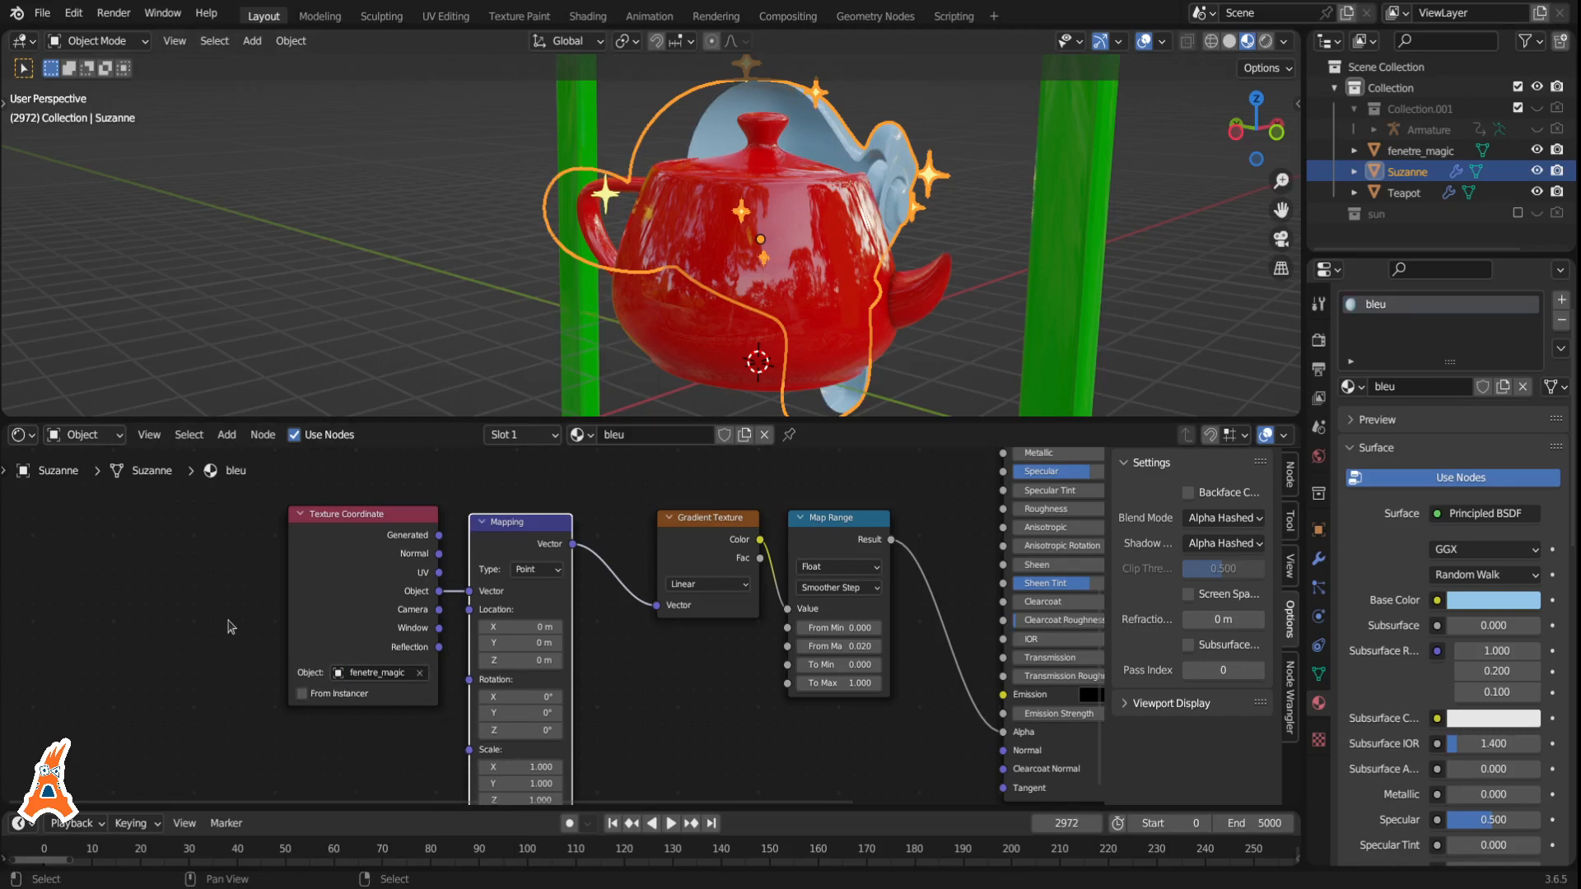
Reposition the Gradient Texture node between the Mapping and Map Range nodes.
{"action": "middle_click_drag", "start_coordinate": [648, 664], "coordinate": [518, 698]}
{"action": "scroll", "coordinate": [583, 675], "scroll_direction": "up", "scroll_amount": 4}
{"action": "left_click_drag", "start_coordinate": [574, 563], "coordinate": [535, 576]}
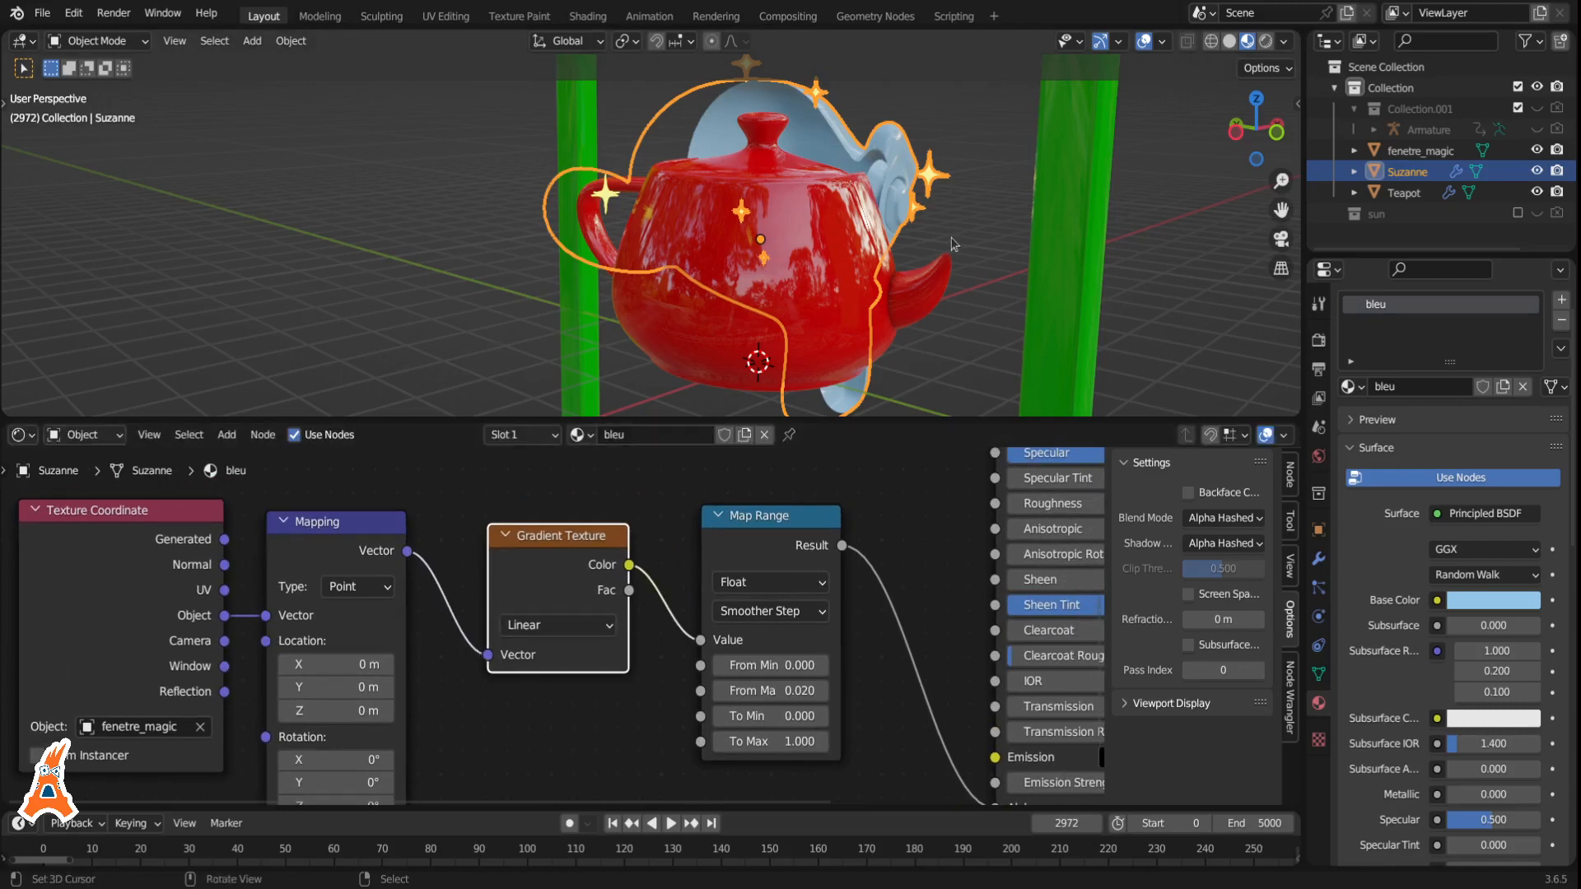
Shift the Map Range node slightly closer to the Gradient Texture node in the bleu material.
{"action": "middle_click_drag", "start_coordinate": [645, 284], "coordinate": [431, 280]}
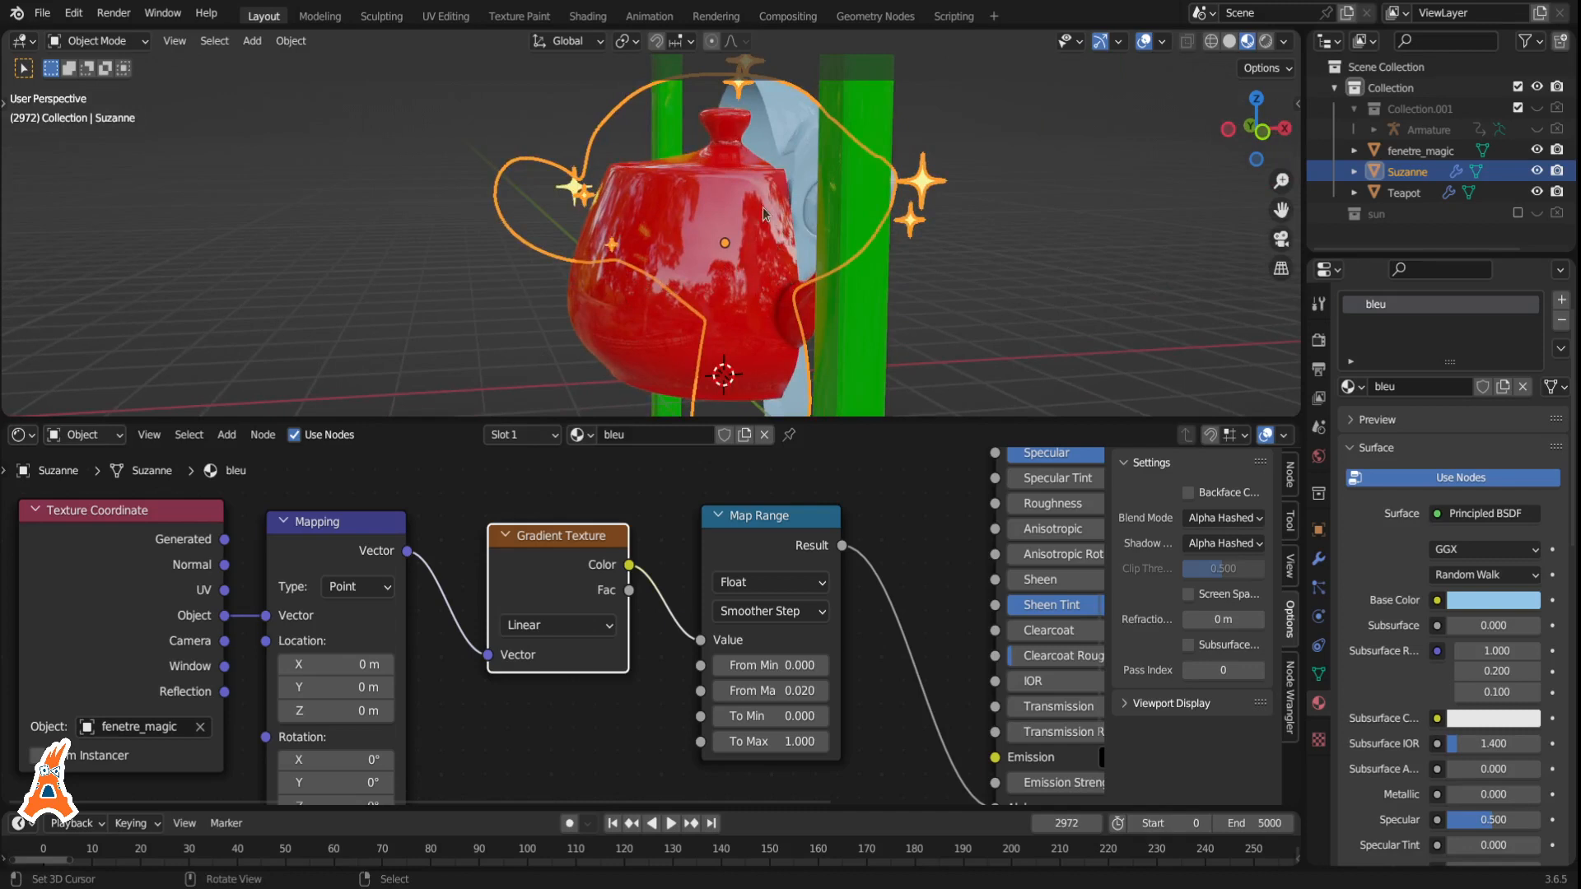
{"action": "scroll", "coordinate": [550, 609], "scroll_direction": "down", "scroll_amount": 1}
{"action": "middle_click_drag", "start_coordinate": [508, 624], "coordinate": [360, 605]}
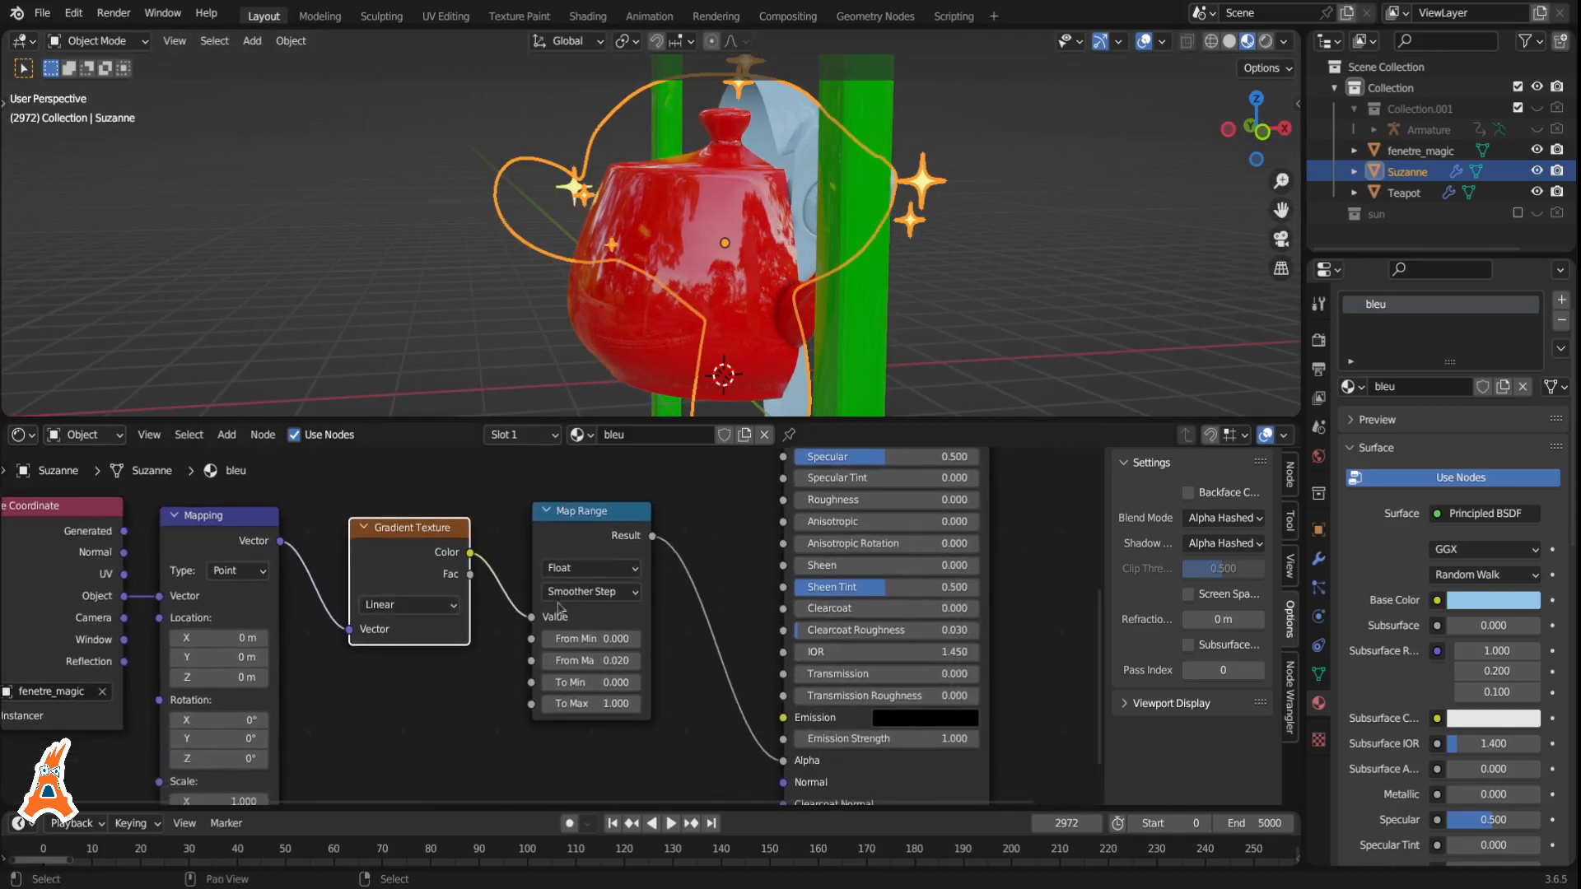
{"action": "left_click_drag", "start_coordinate": [567, 527], "coordinate": [554, 533]}
{"action": "scroll", "coordinate": [519, 574], "scroll_direction": "up", "scroll_amount": 1}
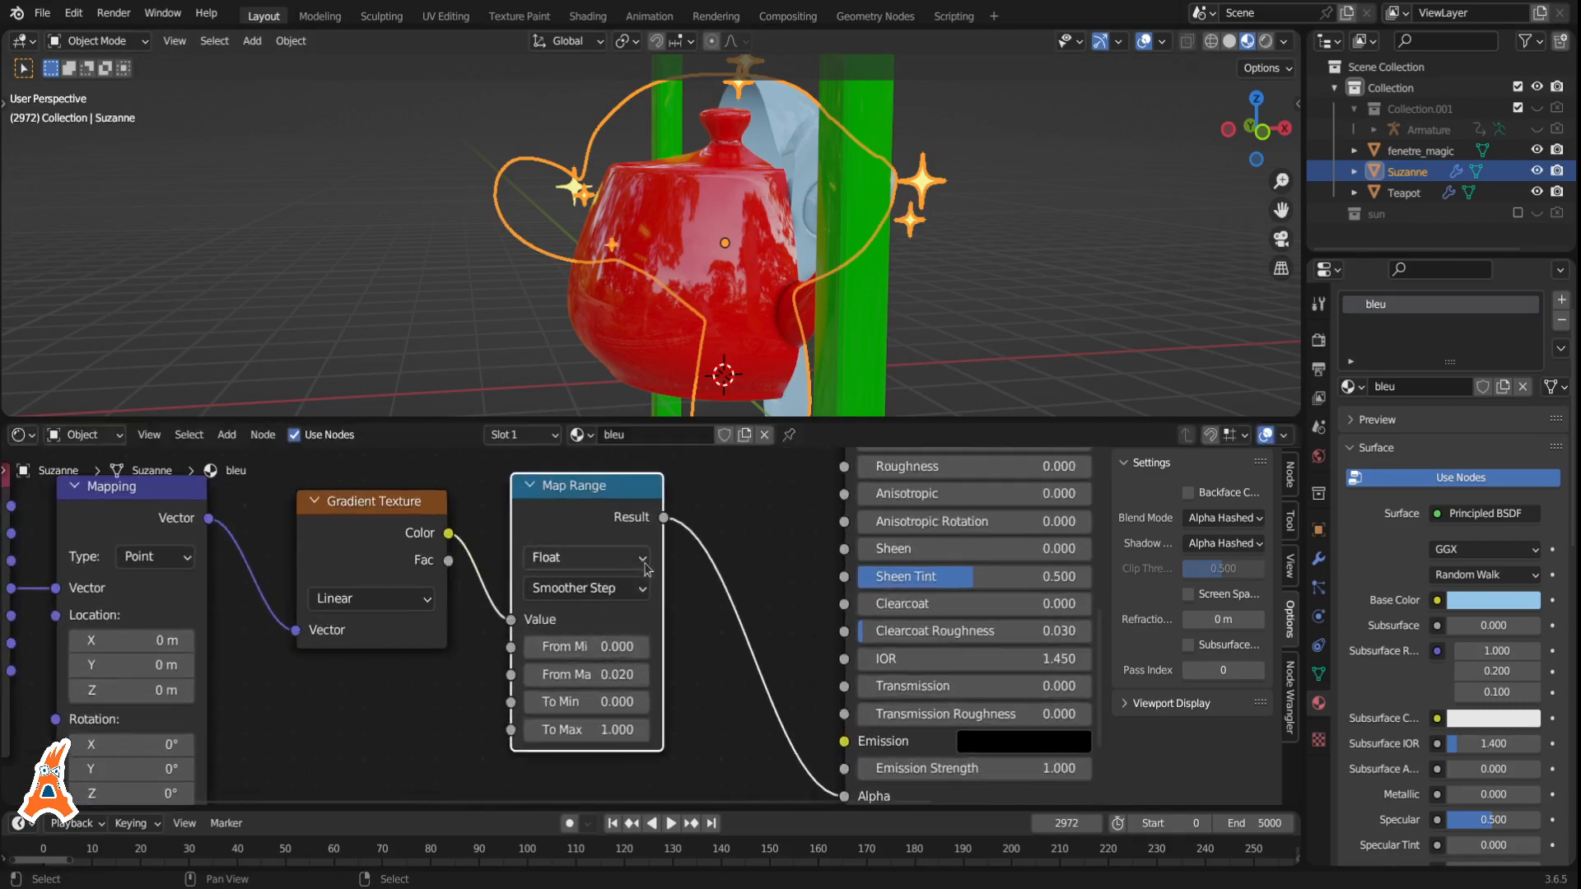
Examine the boundary between the teapot and Suzanne up close from several angles.
{"action": "scroll", "coordinate": [739, 226], "scroll_direction": "up", "scroll_amount": 4}
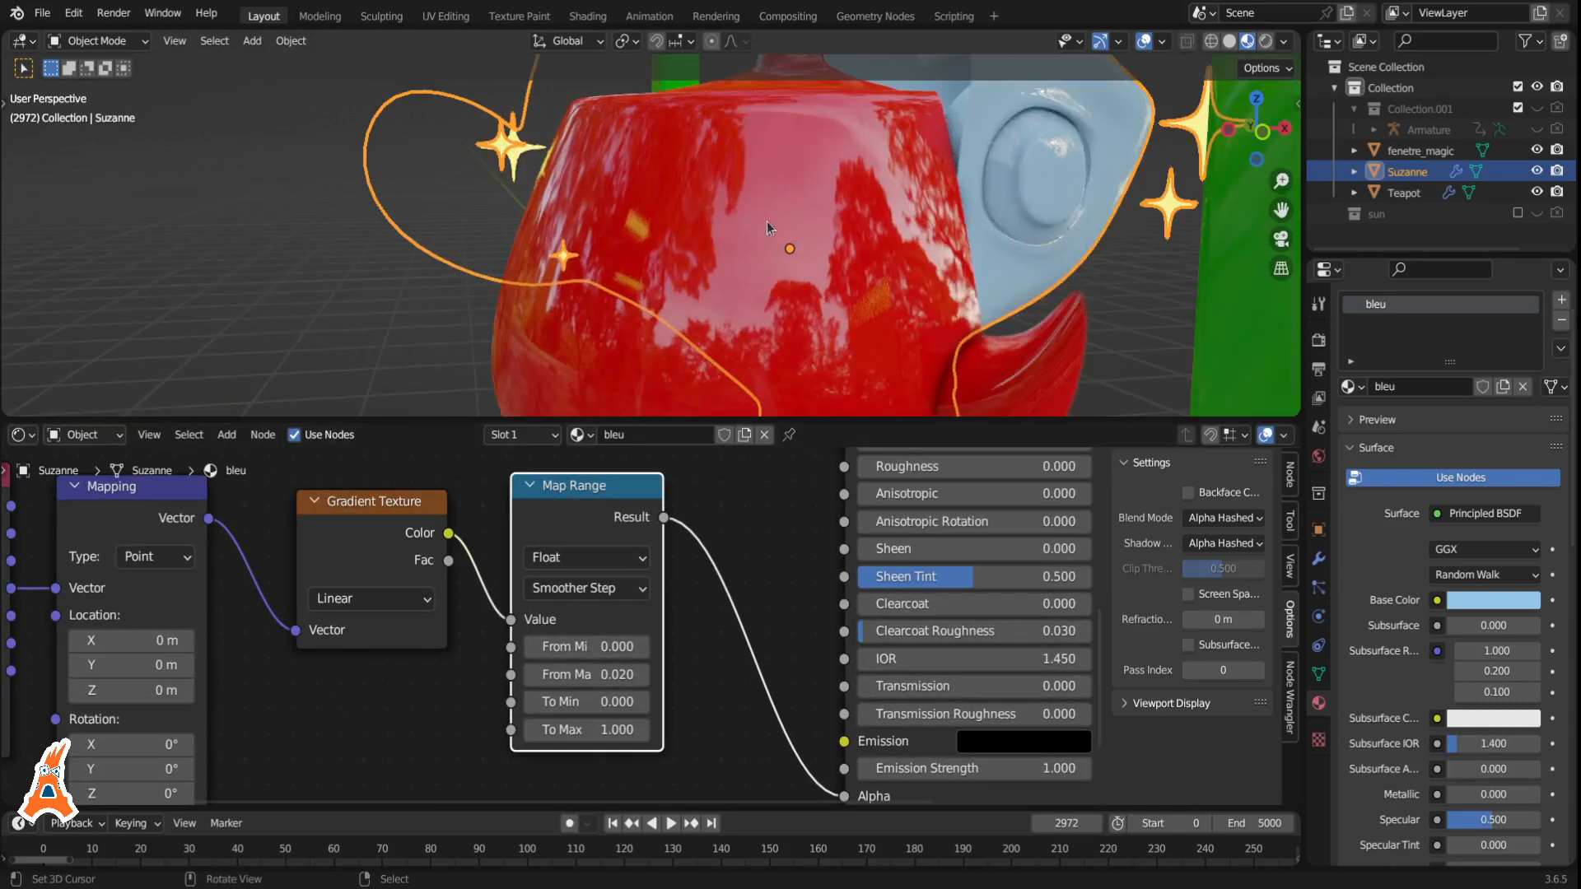
{"action": "middle_click_drag", "start_coordinate": [768, 220], "coordinate": [827, 240]}
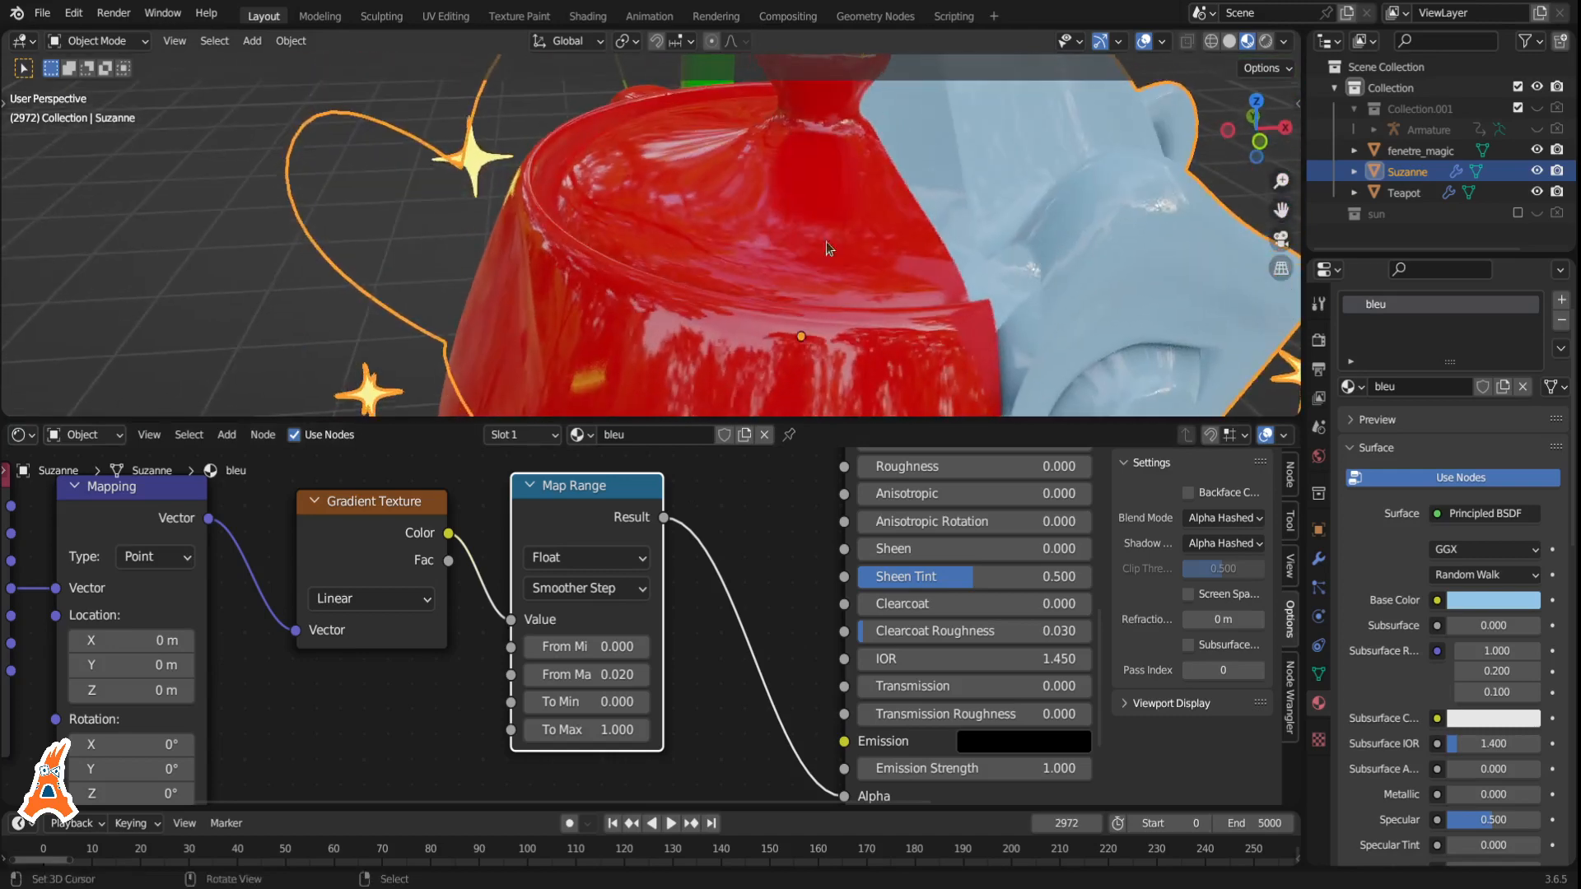
{"action": "middle_click_drag", "start_coordinate": [1039, 312], "coordinate": [947, 278]}
{"action": "scroll", "coordinate": [970, 294], "scroll_direction": "down", "scroll_amount": 4}
{"action": "scroll", "coordinate": [494, 644], "scroll_direction": "up", "scroll_amount": 2}
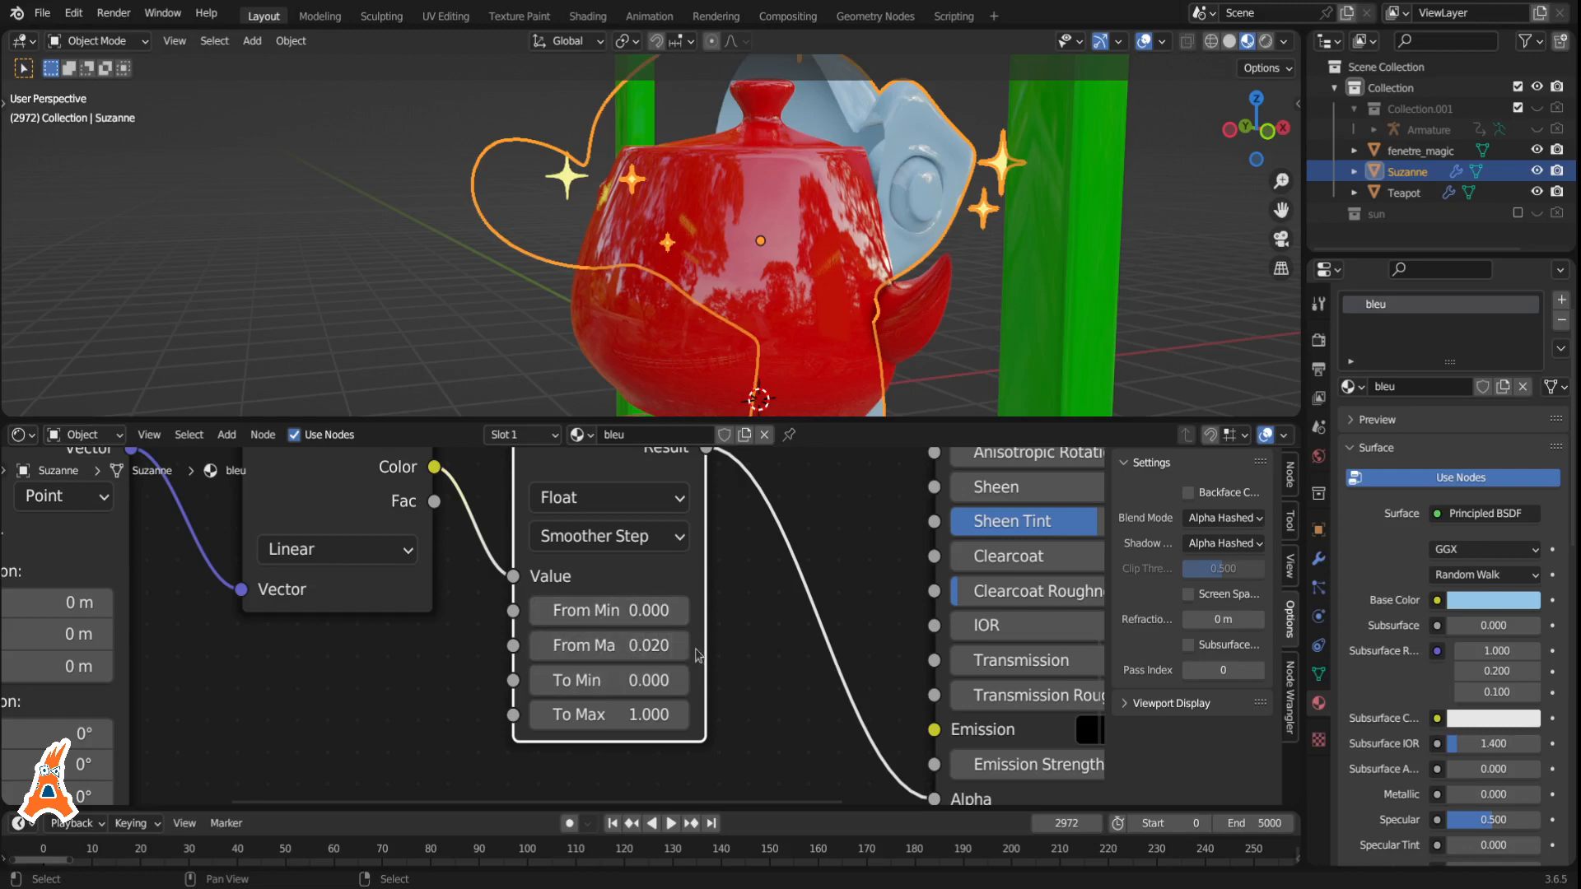
{"action": "scroll", "coordinate": [764, 234], "scroll_direction": "up", "scroll_amount": 3}
{"action": "scroll", "coordinate": [764, 234], "scroll_direction": "up", "scroll_amount": 1}
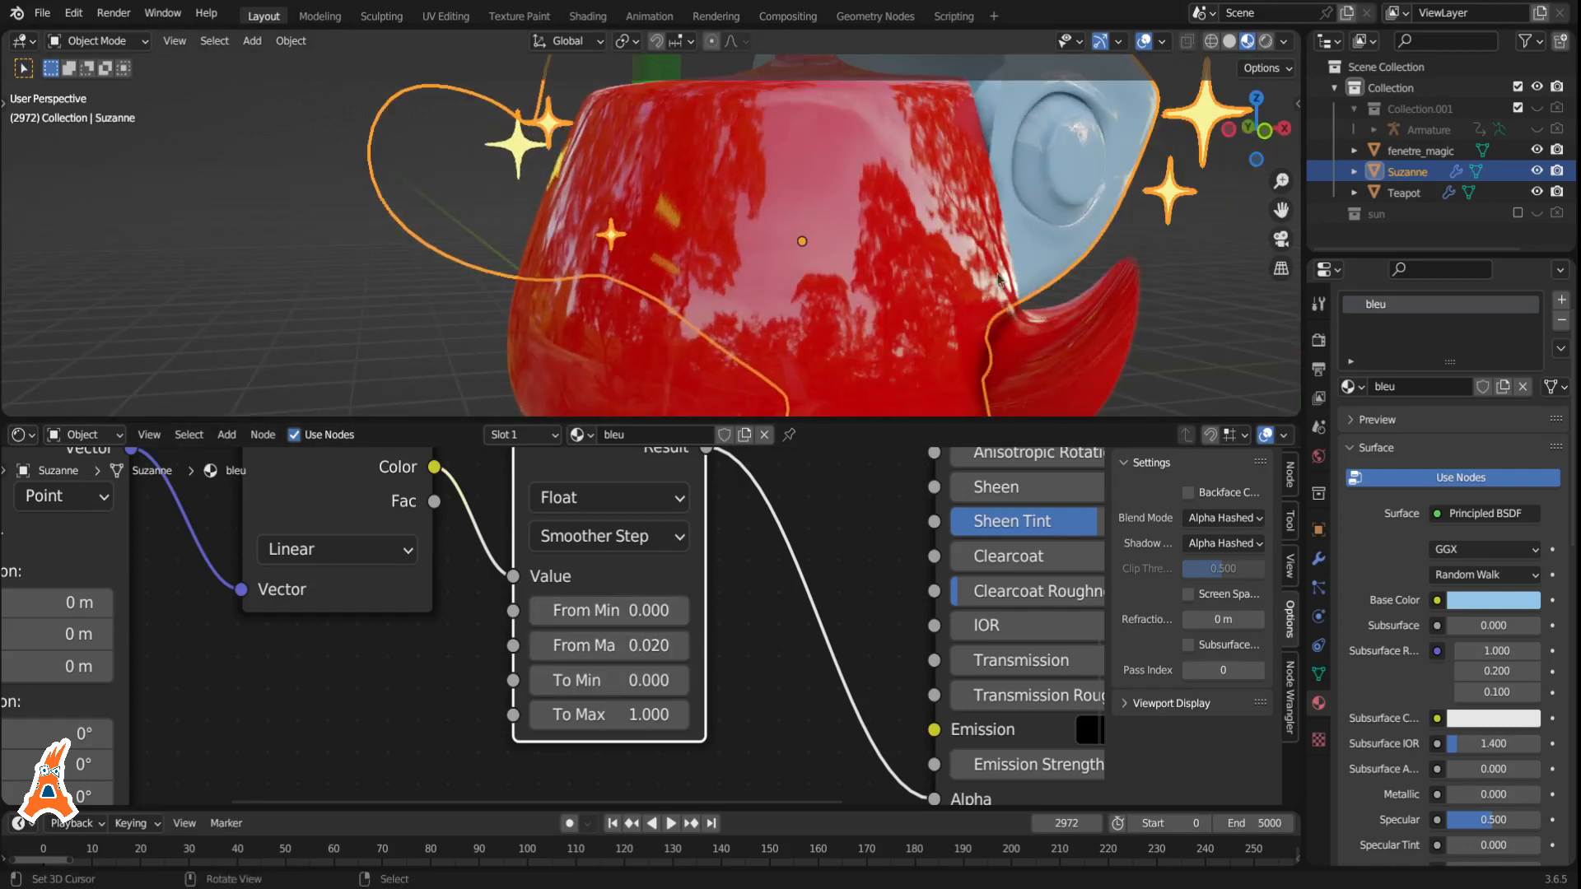
{"action": "middle_click_drag", "start_coordinate": [998, 278], "coordinate": [738, 536]}
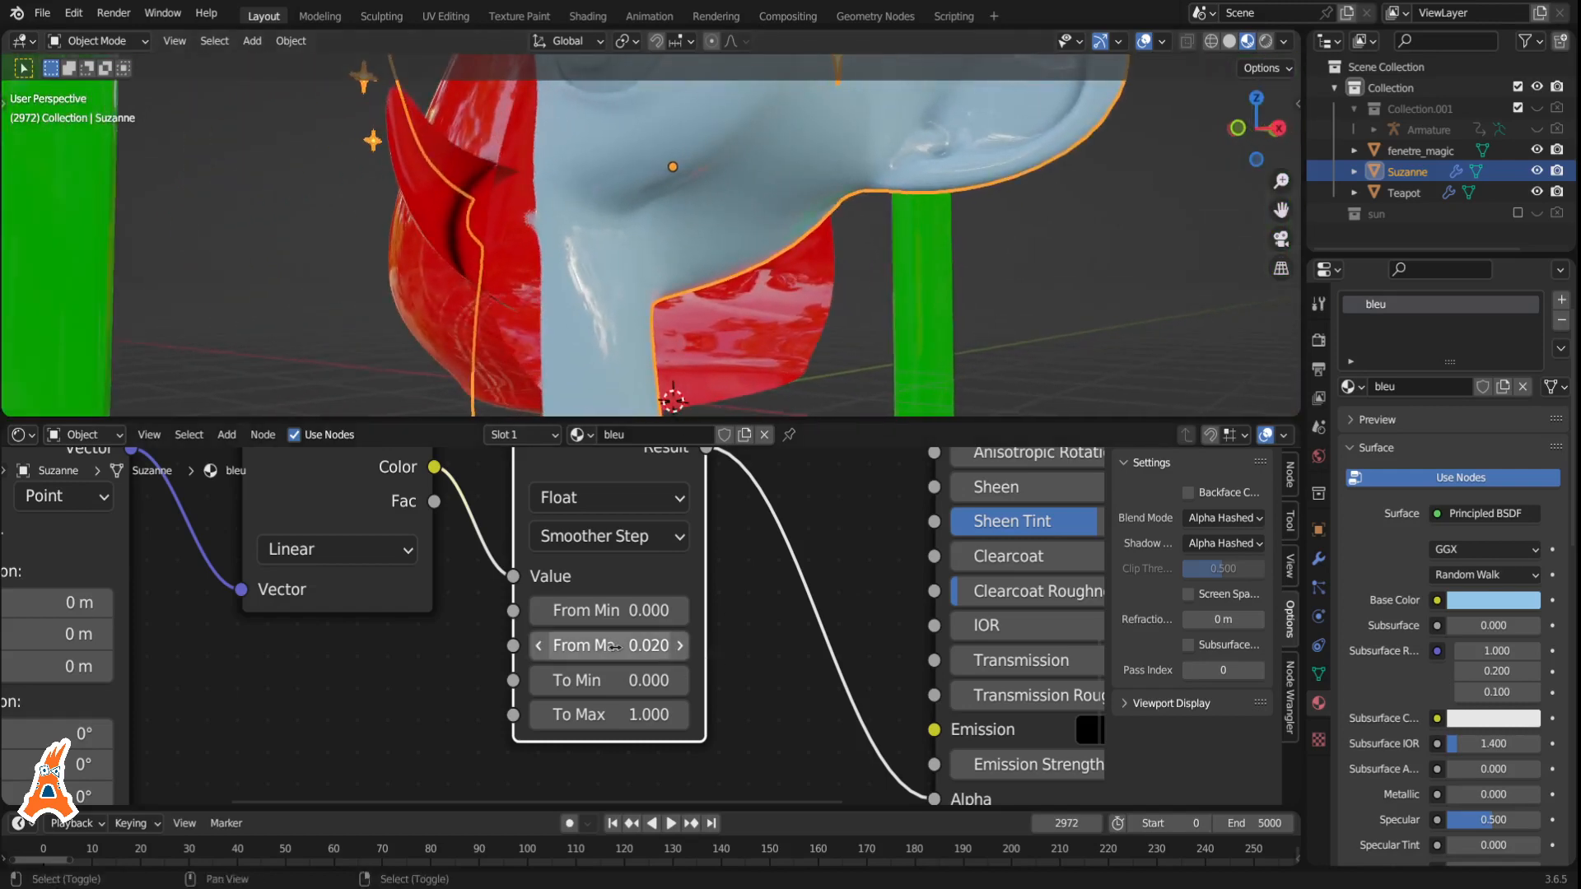
Raise the Map Range node's From Max to 1.080 and inspect the transition between Suzanne and the teapot.
{"action": "left_click_drag", "start_coordinate": [615, 647], "coordinate": [704, 647]}
{"action": "scroll", "coordinate": [594, 255], "scroll_direction": "down", "scroll_amount": 2}
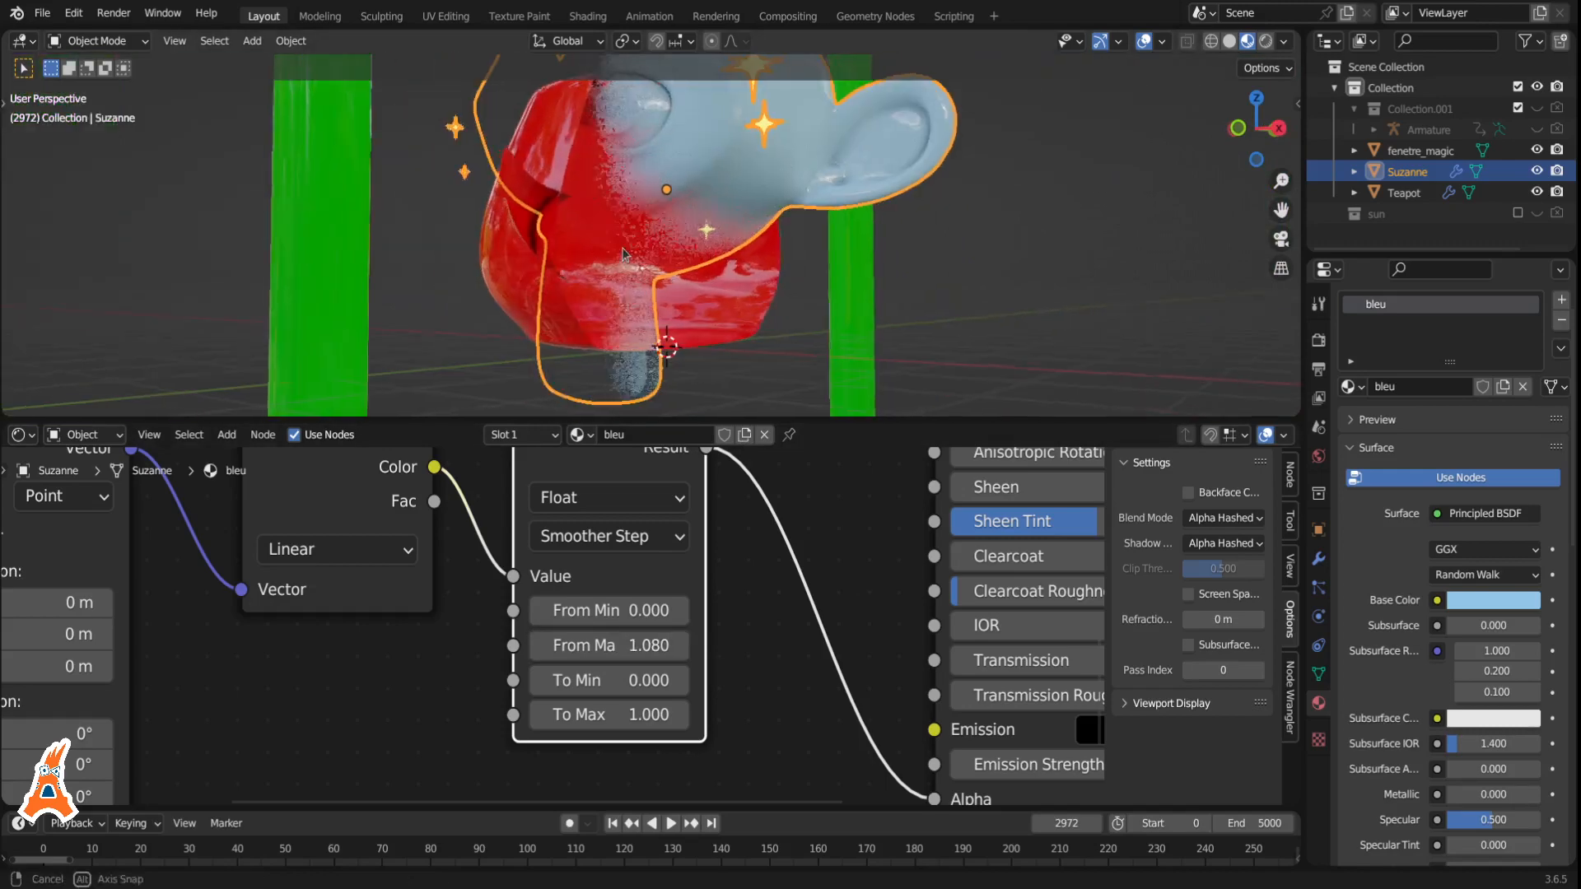
{"action": "middle_click_drag", "start_coordinate": [590, 249], "coordinate": [647, 242]}
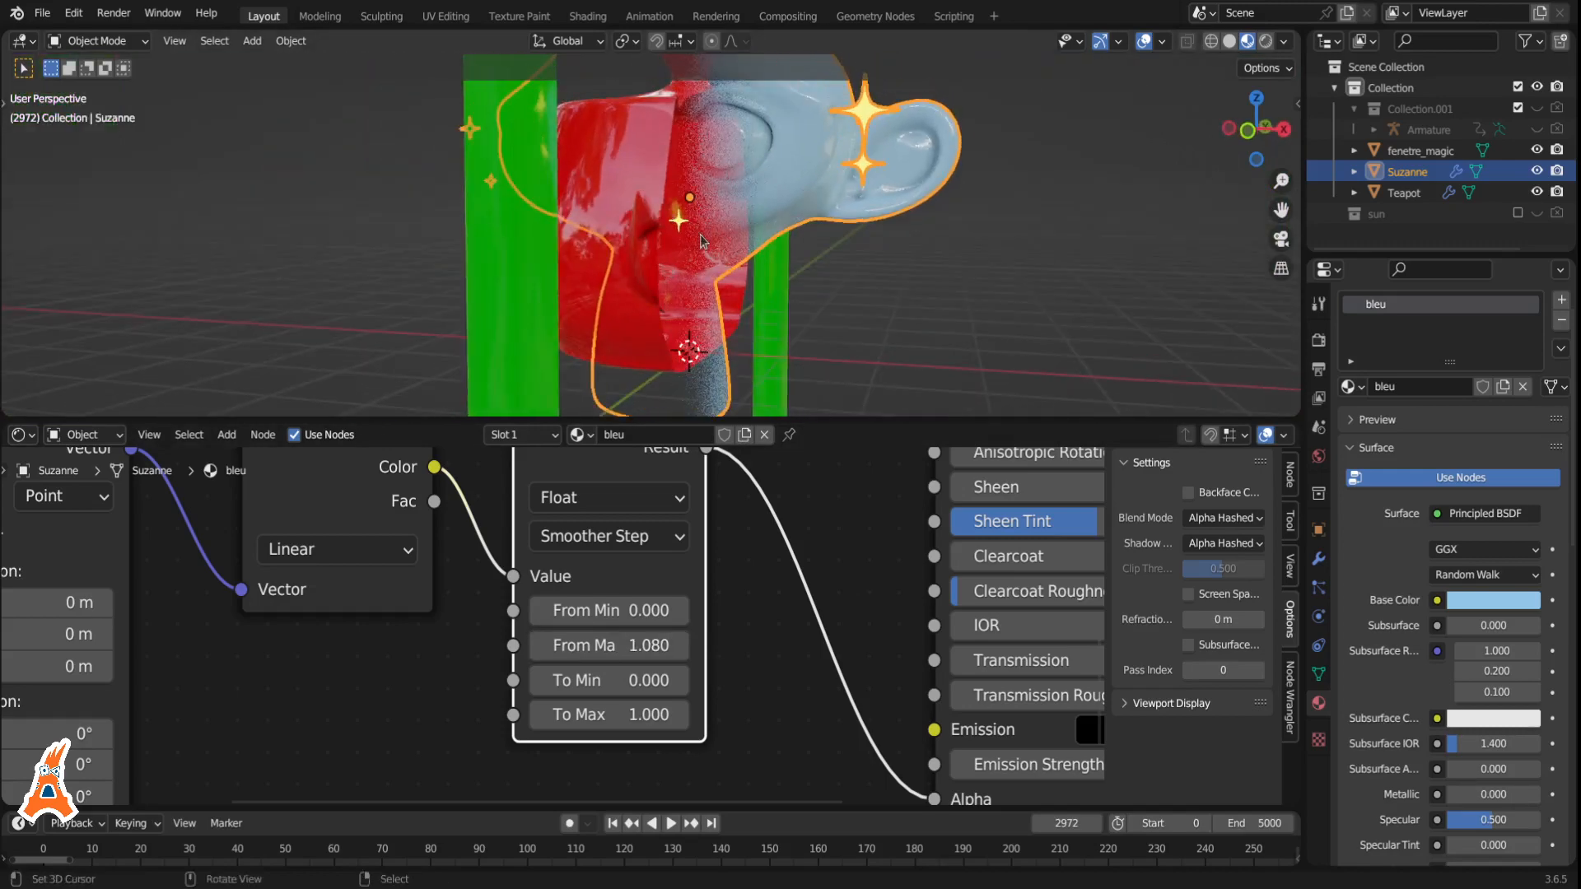
{"action": "scroll", "coordinate": [702, 241], "scroll_direction": "up", "scroll_amount": 2}
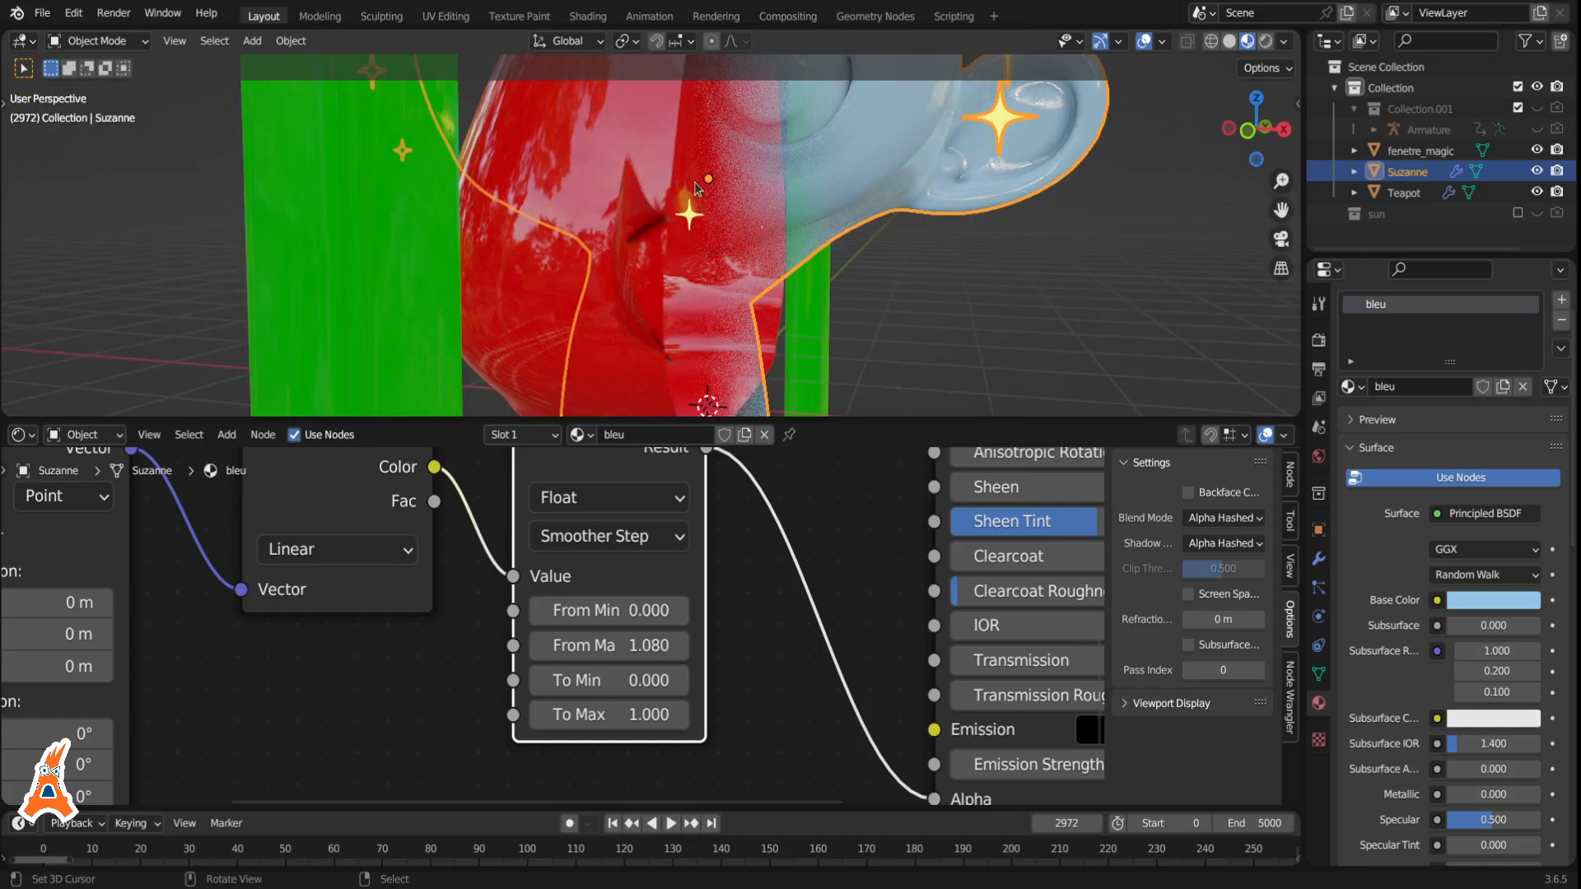
Set the Map Range node's From Max back to 0.02.
{"action": "left_click", "coordinate": [632, 645]}
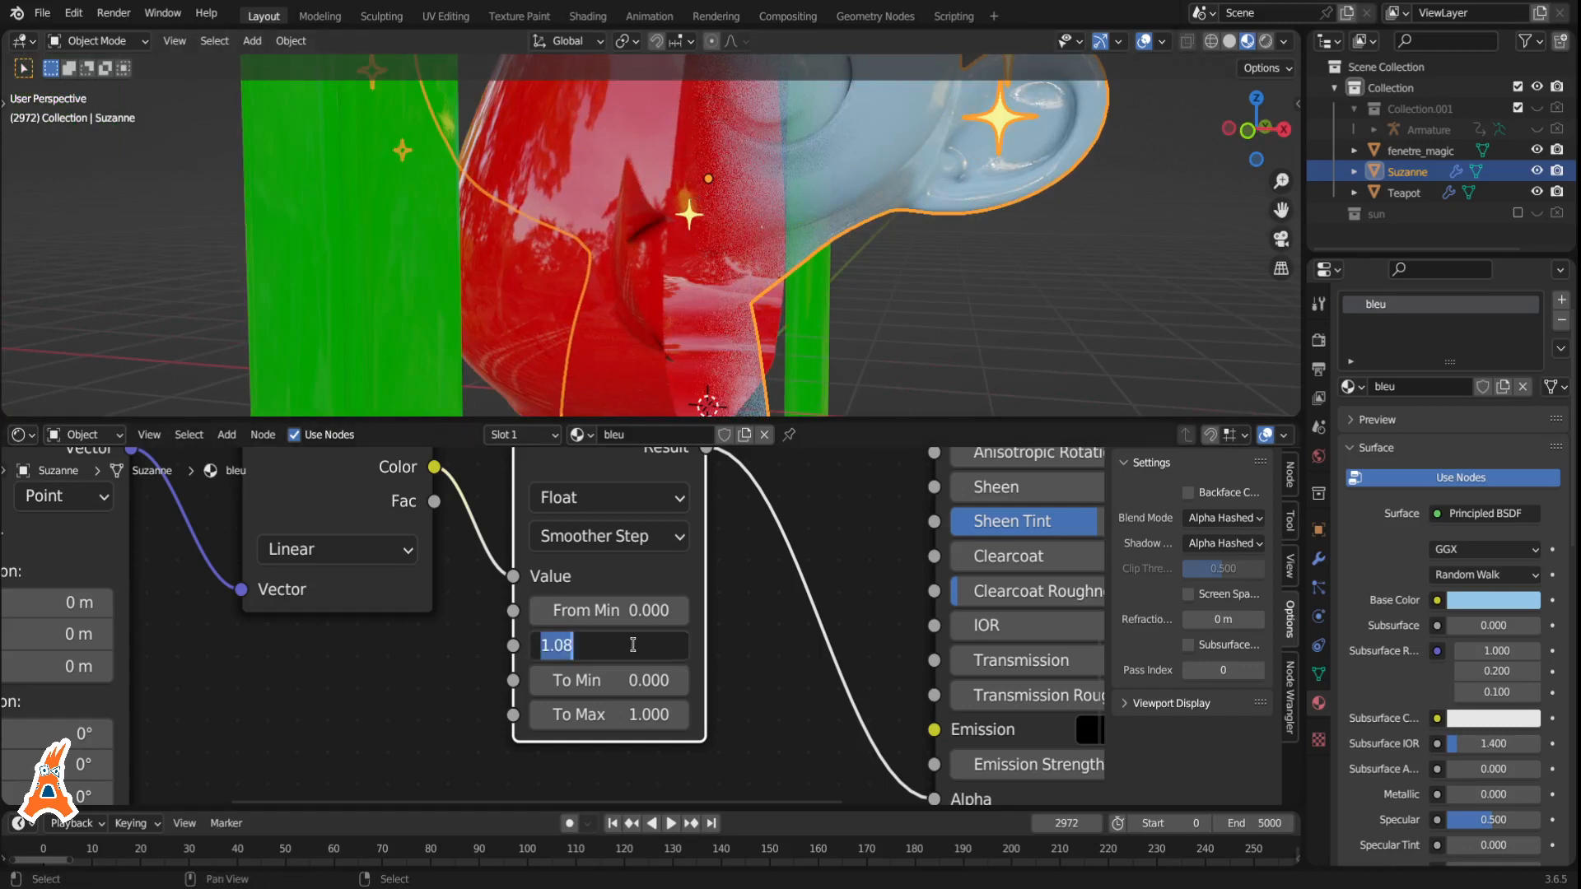
{"action": "type", "text": ".02"}
{"action": "key", "text": "Return"}
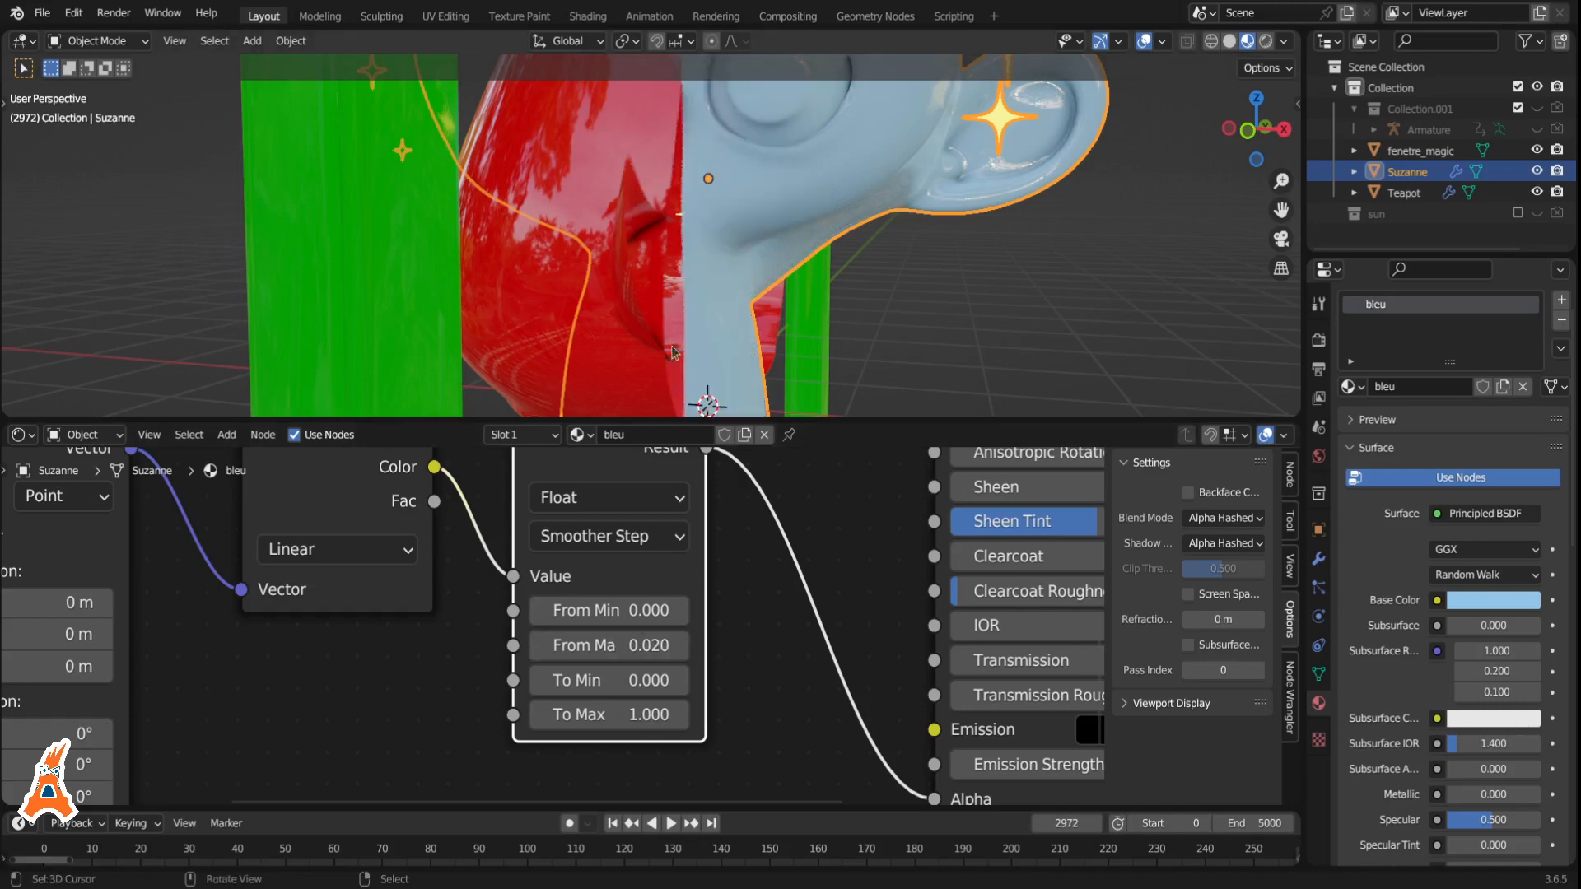
Inspect the cut between the teapot and Suzanne from both sides of the frame.
{"action": "mouse_move", "coordinate": [655, 320]}
{"action": "middle_mouse_down"}
{"action": "mouse_move", "coordinate": [565, 301]}
{"action": "mouse_move", "coordinate": [669, 297]}
{"action": "mouse_move", "coordinate": [586, 251]}
{"action": "mouse_move", "coordinate": [594, 187]}
{"action": "middle_mouse_up"}
{"action": "scroll", "coordinate": [659, 280], "scroll_direction": "up", "scroll_amount": 3}
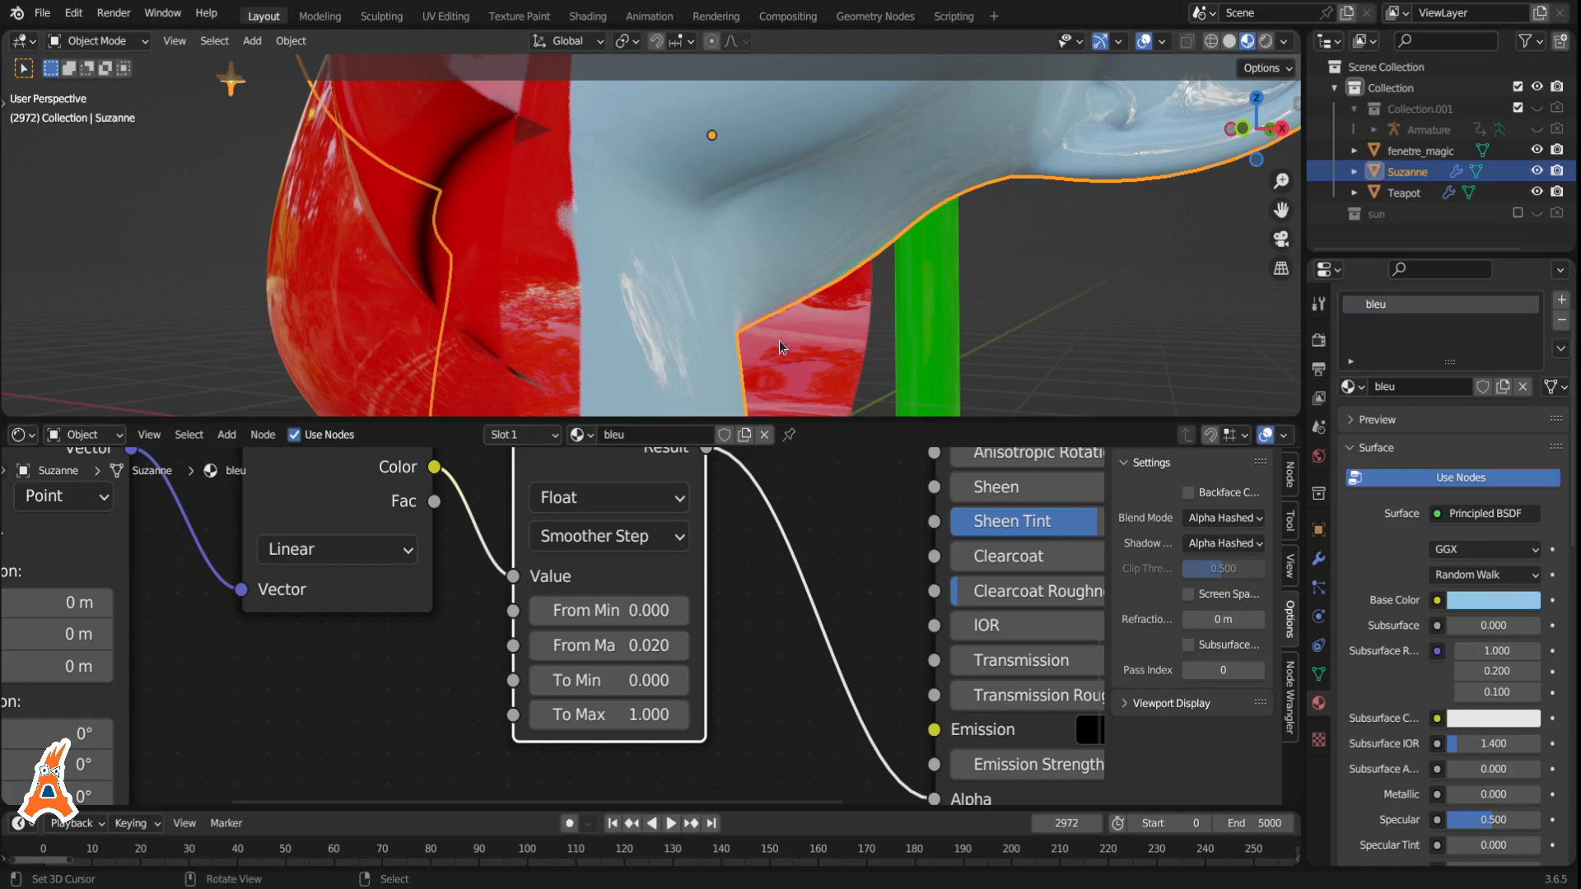
{"action": "scroll", "coordinate": [655, 239], "scroll_direction": "down", "scroll_amount": 4}
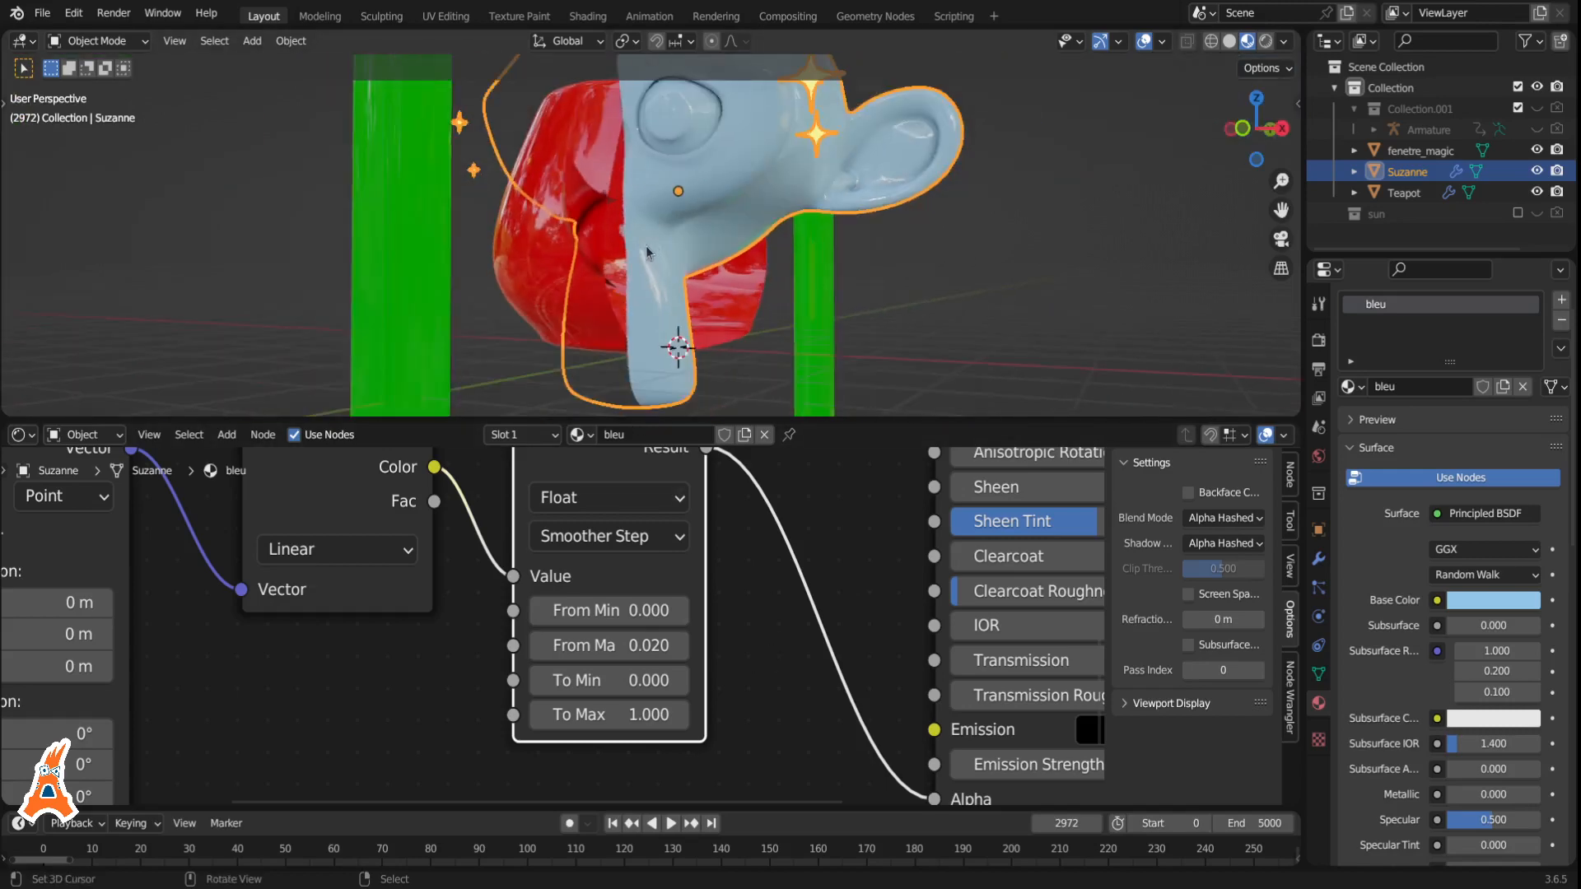
{"action": "middle_click_drag", "start_coordinate": [529, 175], "coordinate": [556, 212]}
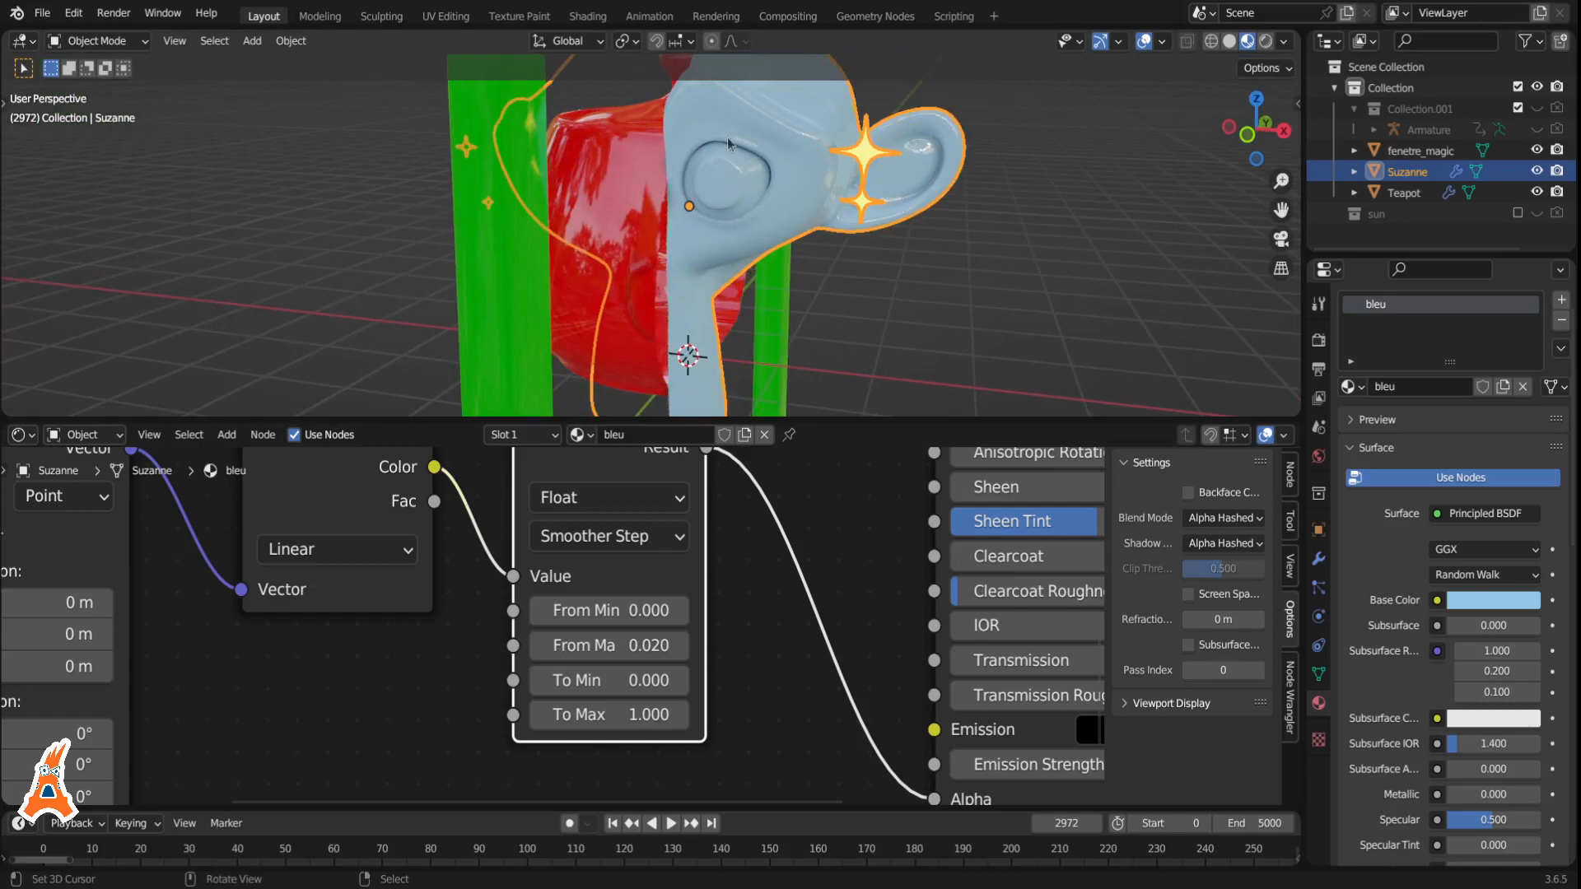
{"action": "middle_click_drag", "start_coordinate": [1087, 306], "coordinate": [777, 538]}
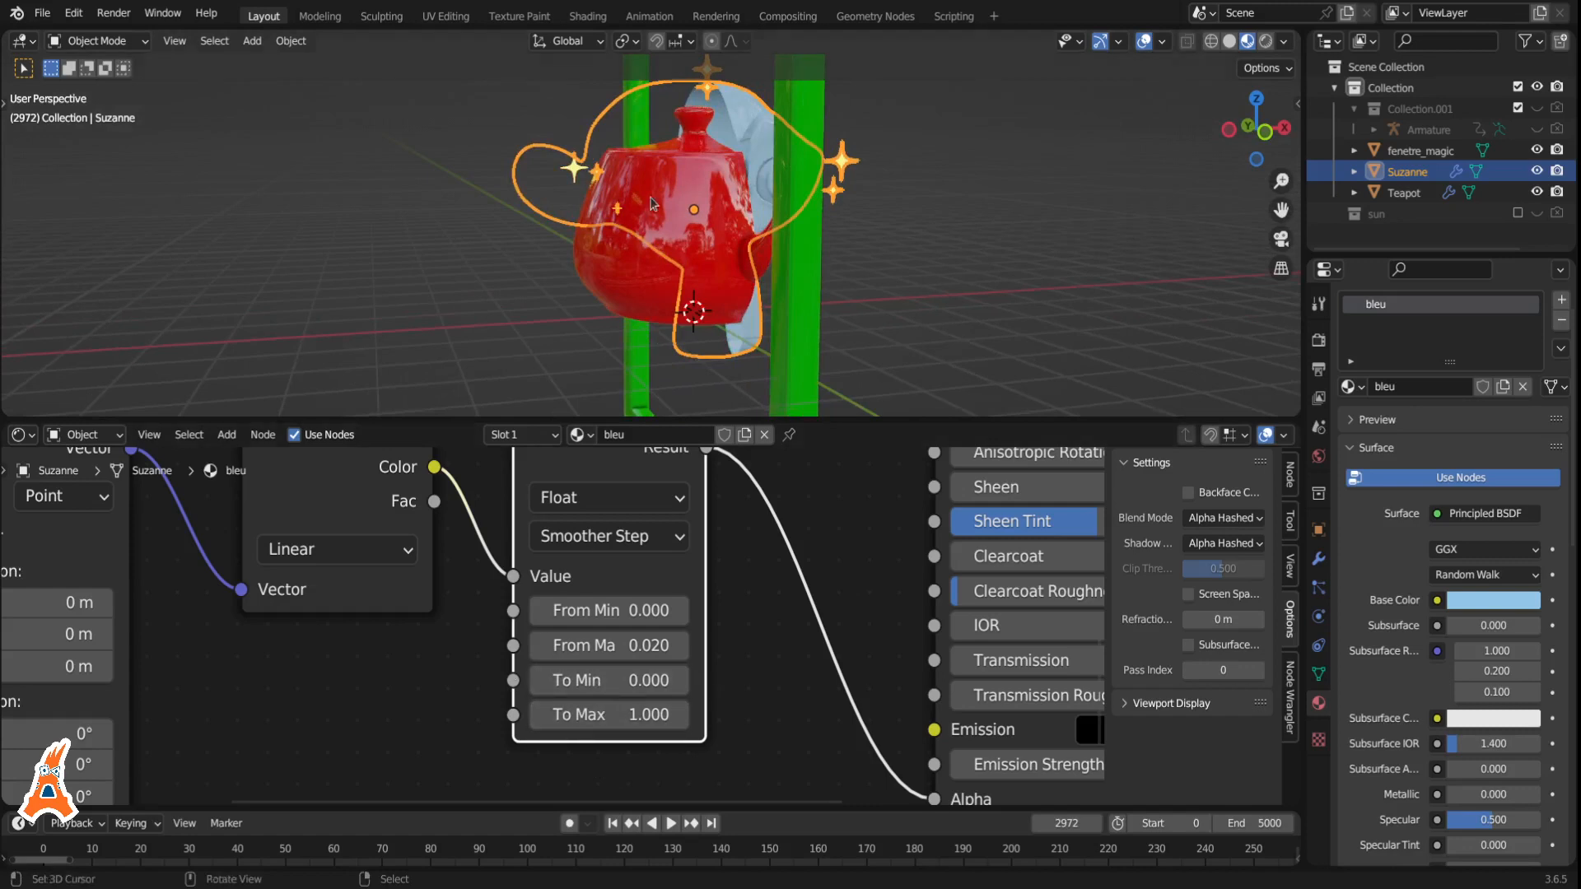
{"action": "middle_click_drag", "start_coordinate": [568, 217], "coordinate": [690, 212]}
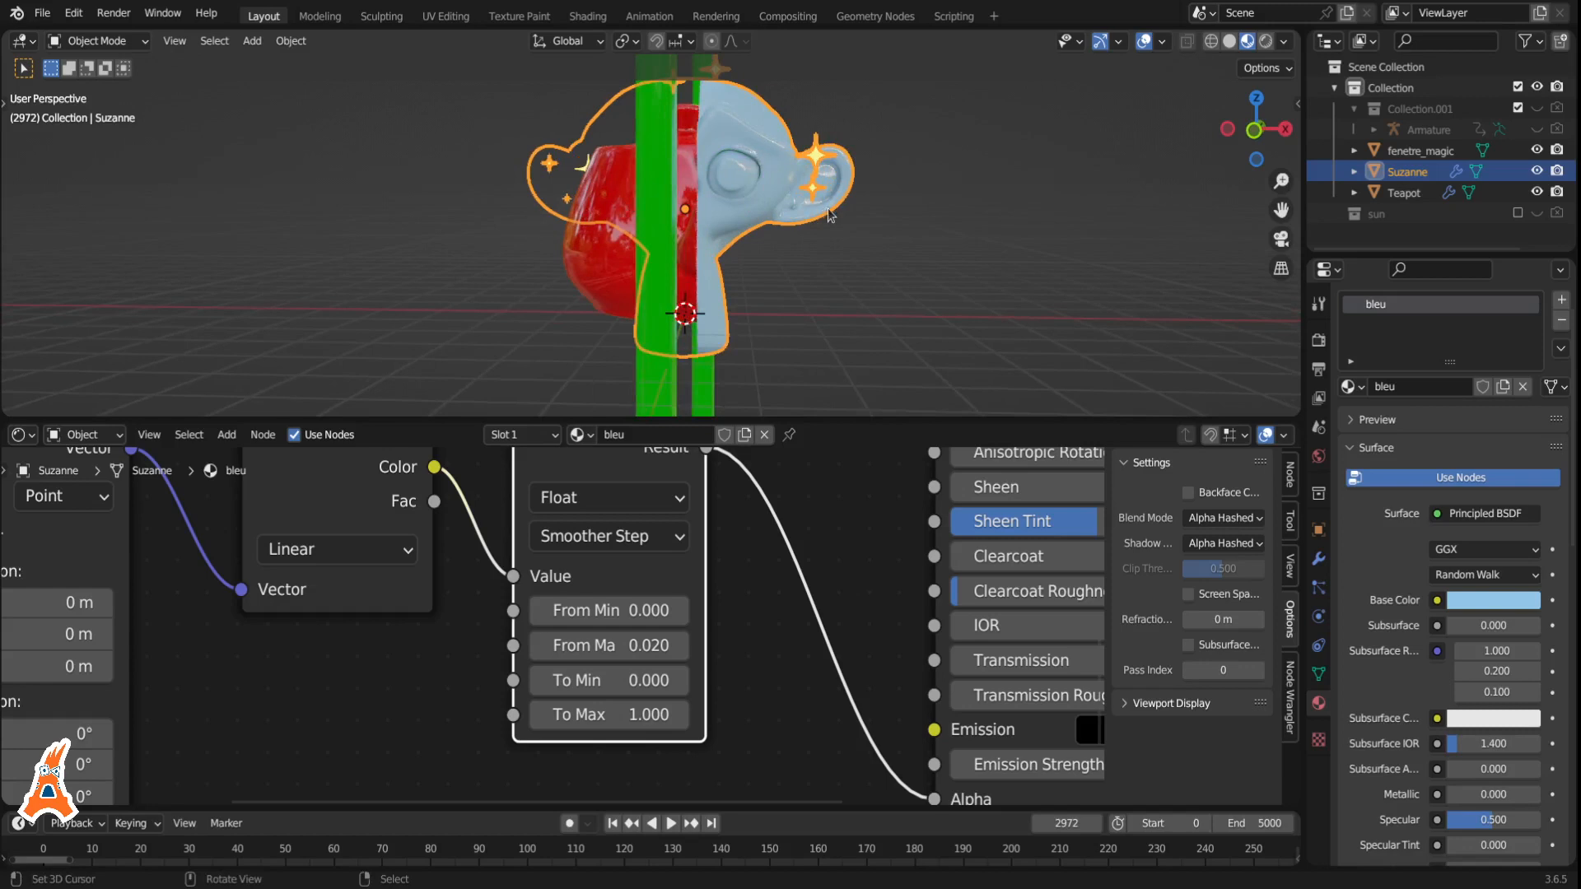
Invert the Map Range output with To Min 1 and To Max 0, and view the effect with Suzanne deselected.
{"action": "left_click", "coordinate": [589, 682]}
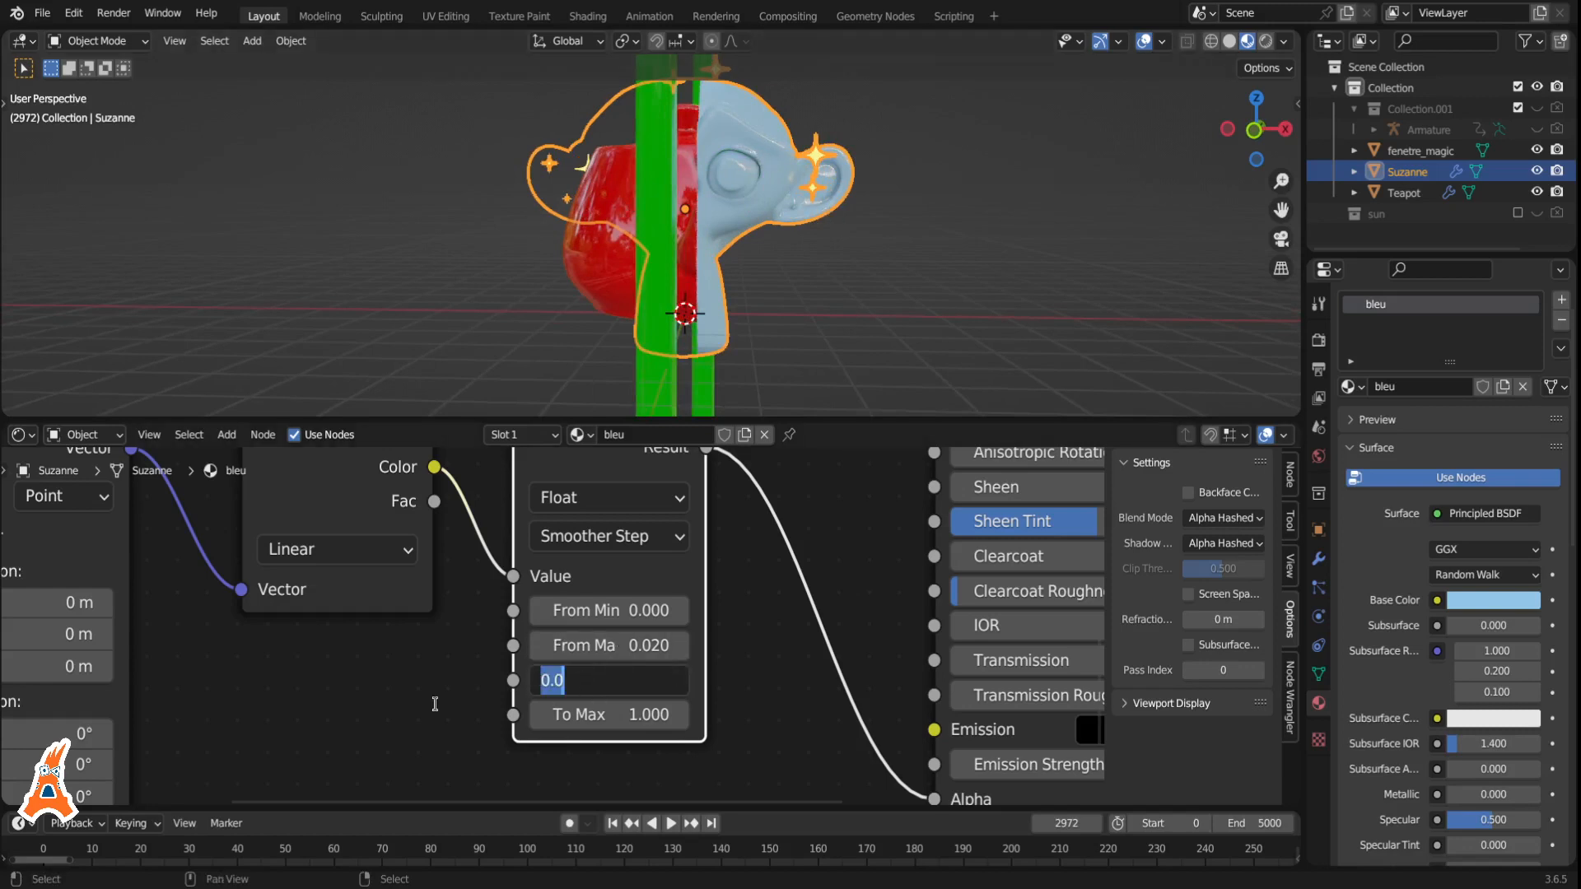
{"action": "key", "text": "Tab"}
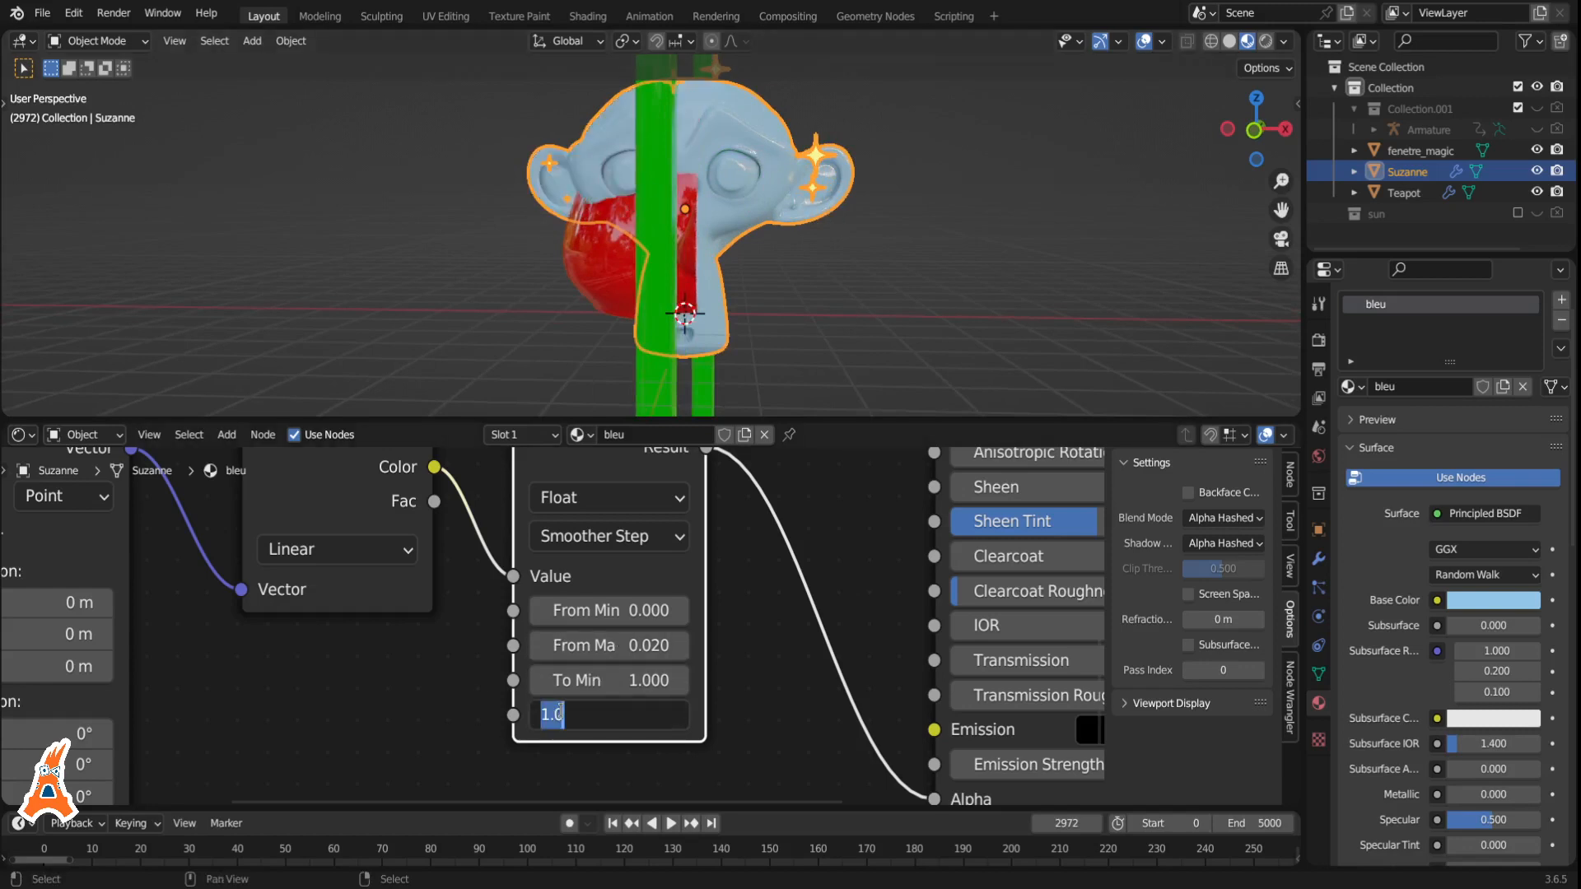
{"action": "type", "text": "0"}
{"action": "key", "text": "Return"}
{"action": "middle_click_drag", "start_coordinate": [527, 330], "coordinate": [472, 313]}
{"action": "left_click", "coordinate": [770, 404]}
{"action": "middle_click_drag", "start_coordinate": [798, 353], "coordinate": [610, 167]}
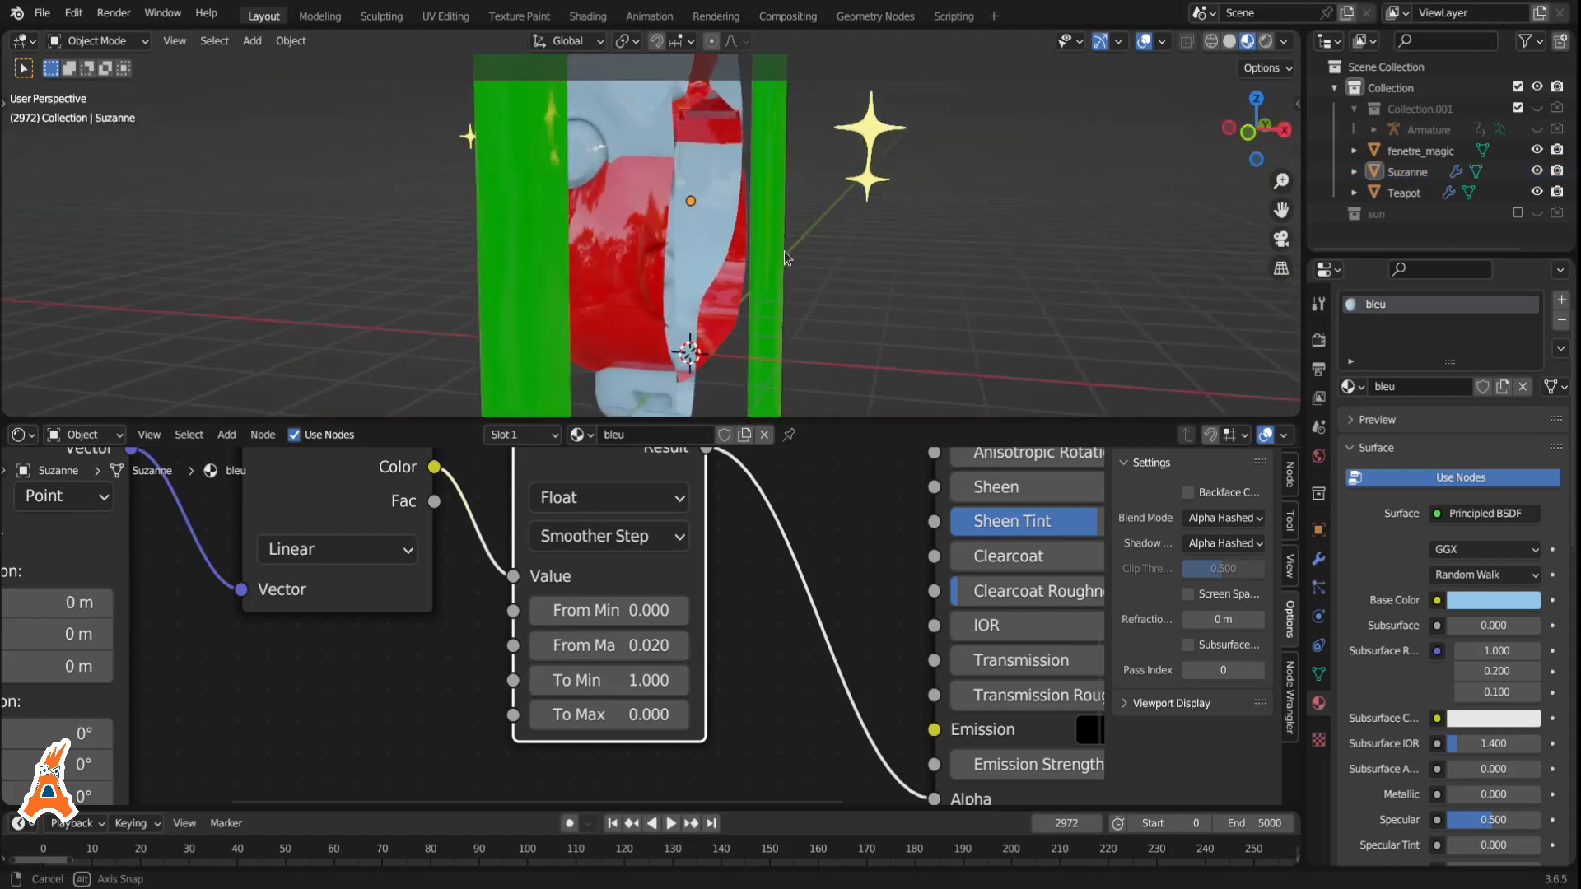
Restore the Map Range output of the bleu material to To Min 0 and To Max 1.
{"action": "left_click", "coordinate": [579, 684]}
{"action": "key", "text": "Return"}
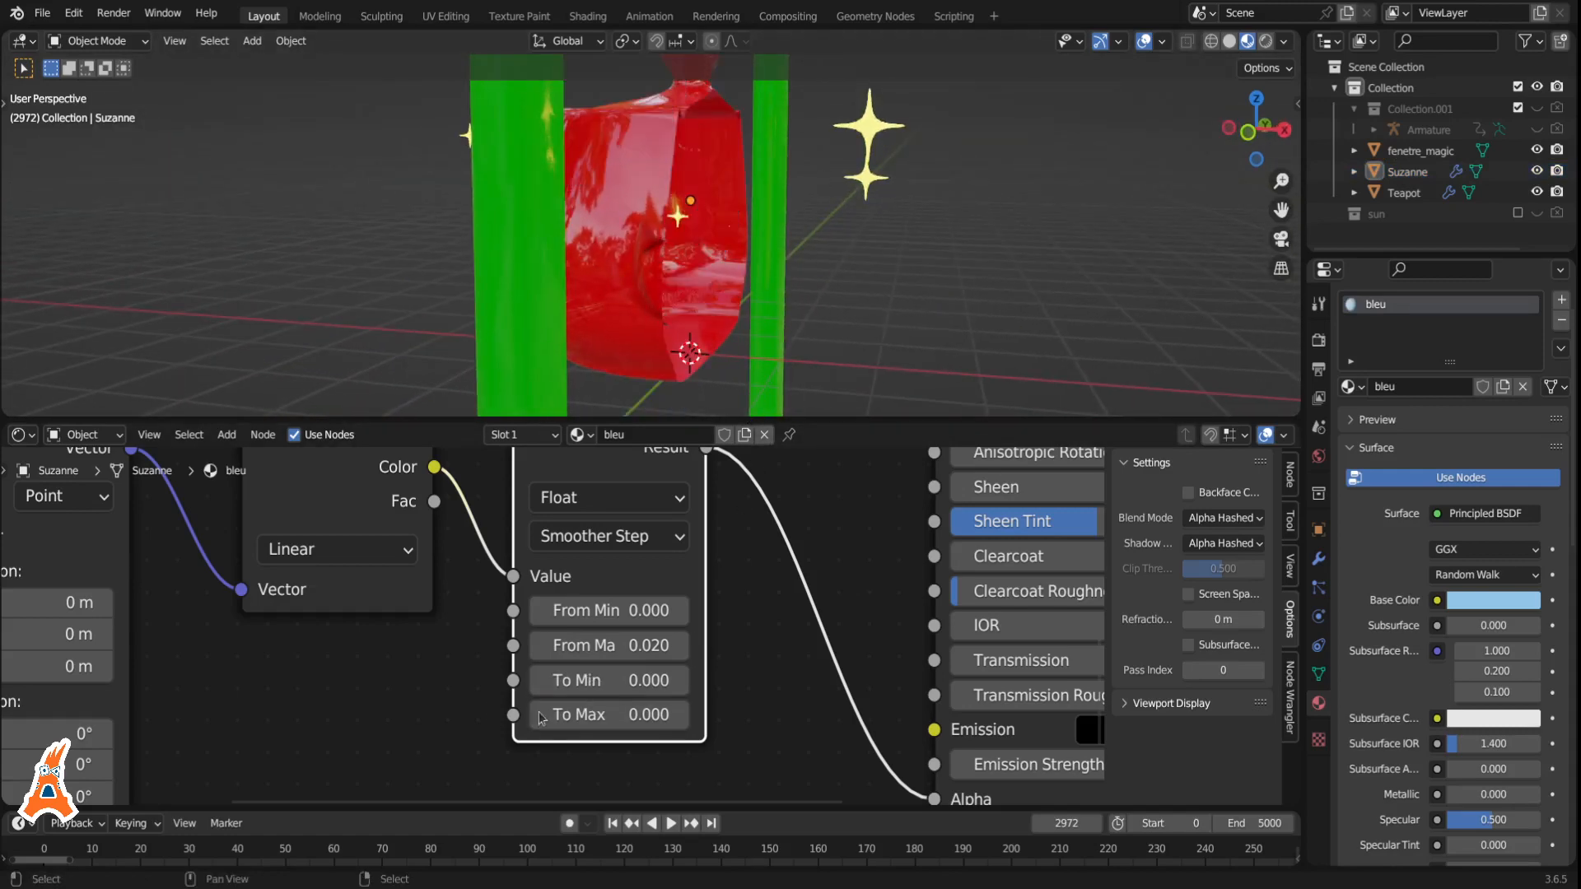
{"action": "left_click", "coordinate": [564, 714]}
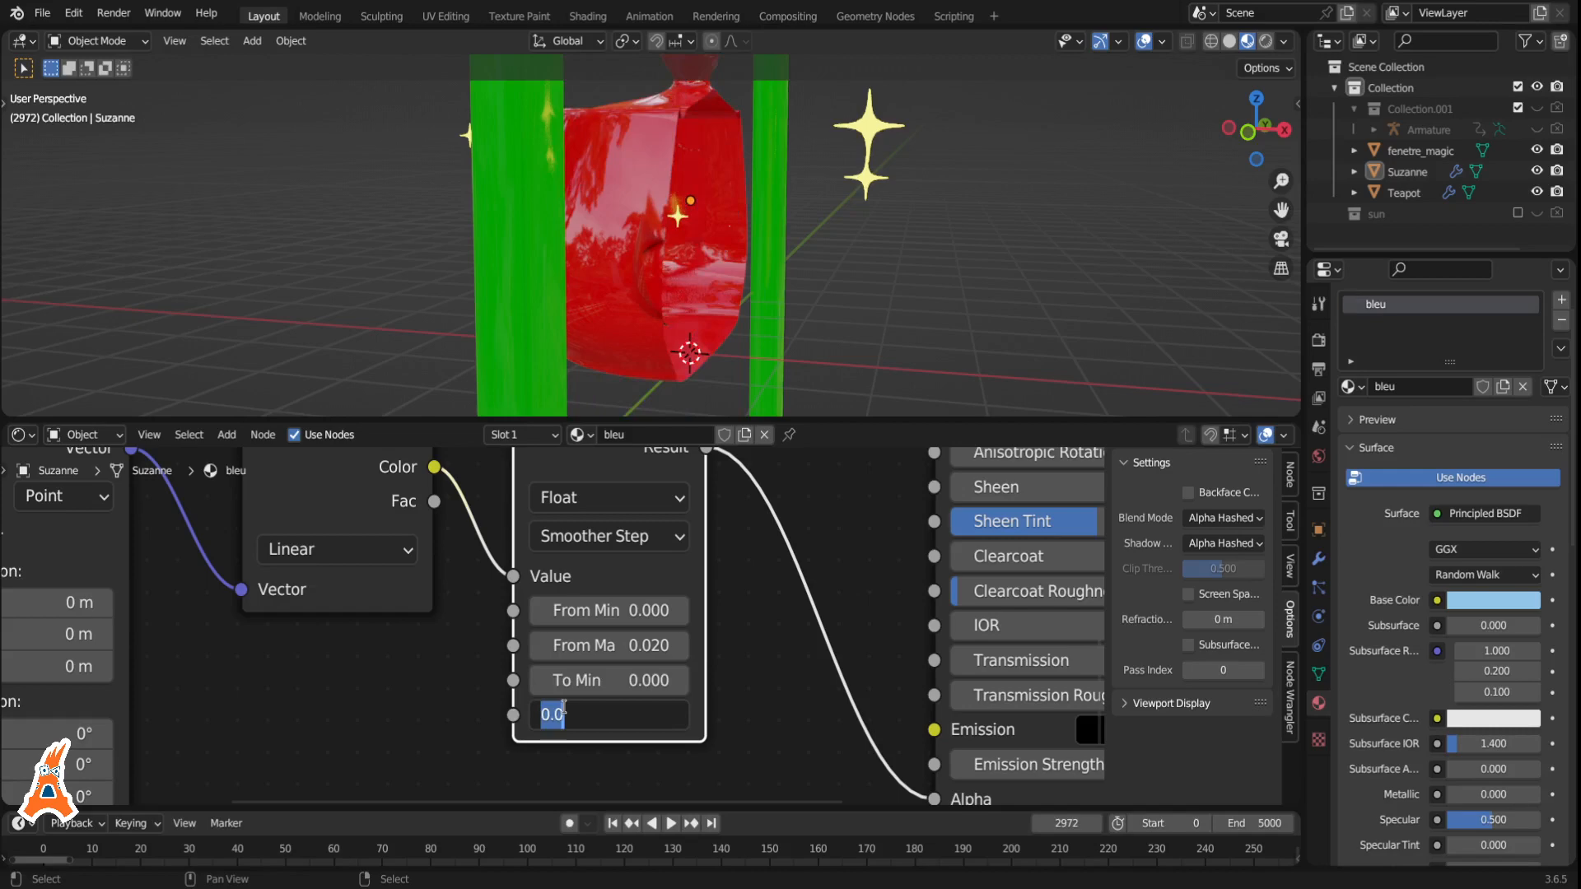
{"action": "key", "text": "Return"}
{"action": "scroll", "coordinate": [564, 707], "scroll_direction": "down", "scroll_amount": 2}
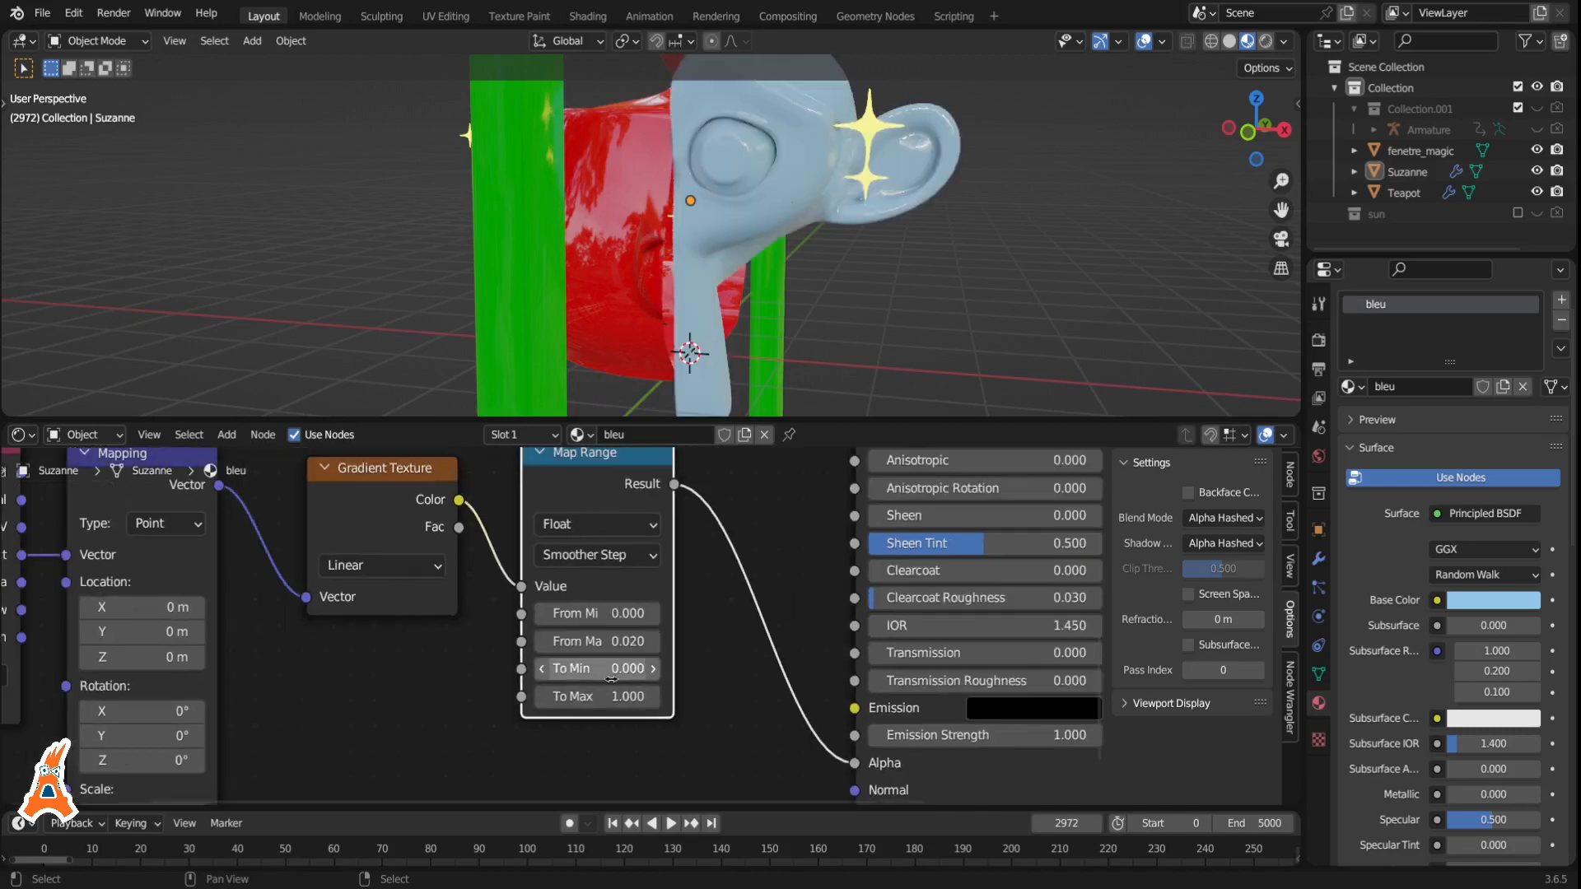
Check the teapot's rouge material nodes, and lower the Map Range and Gradient Texture nodes in Suzanne's bleu material.
{"action": "left_click", "coordinate": [750, 210]}
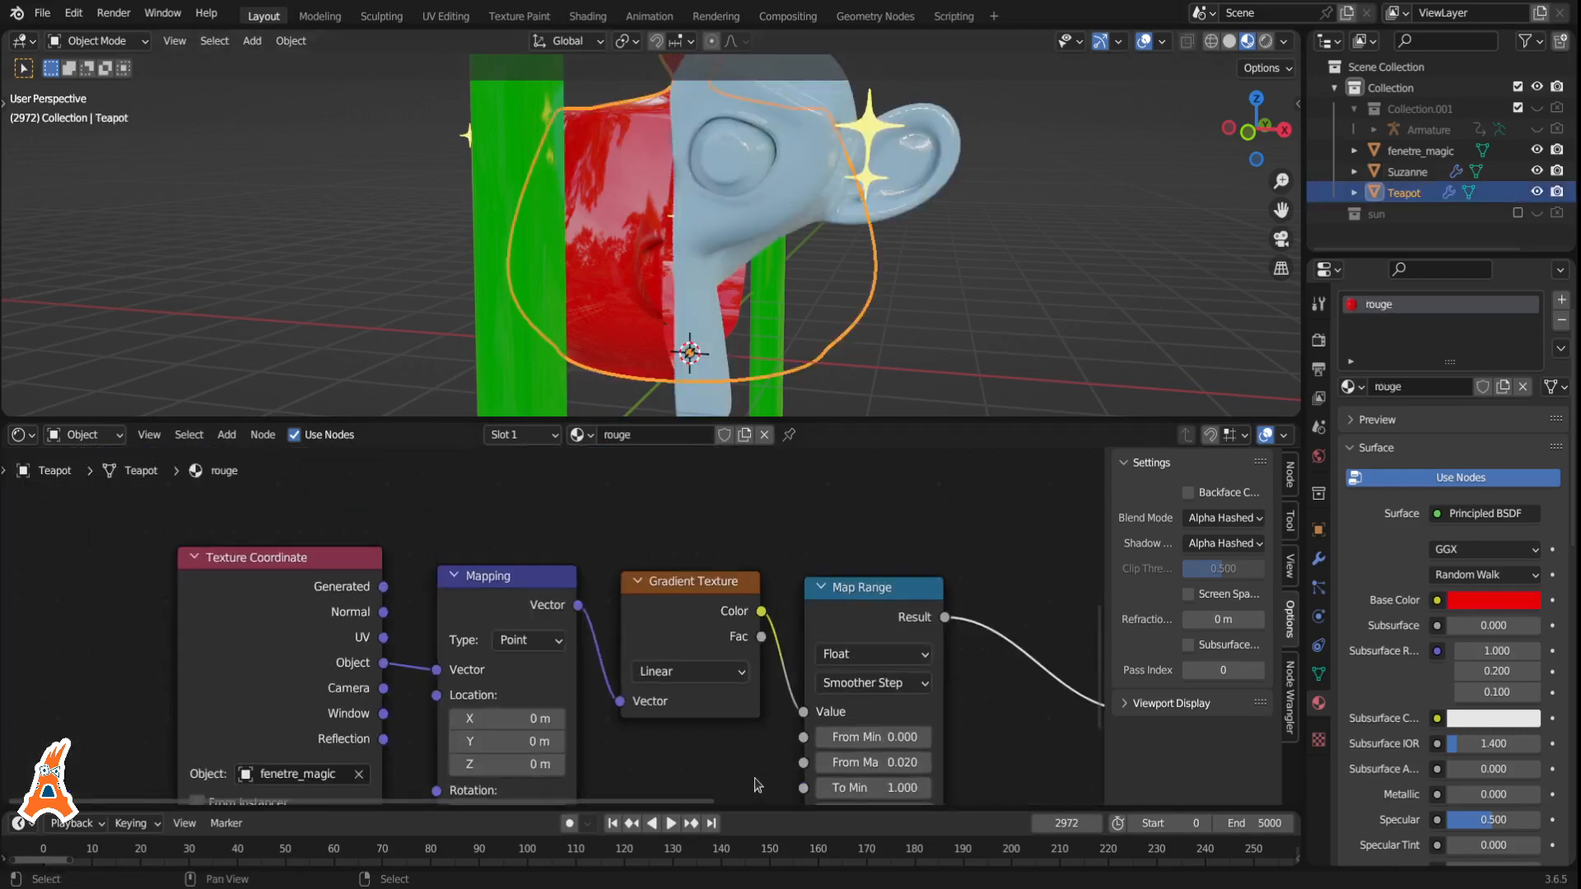
{"action": "left_click", "coordinate": [905, 201]}
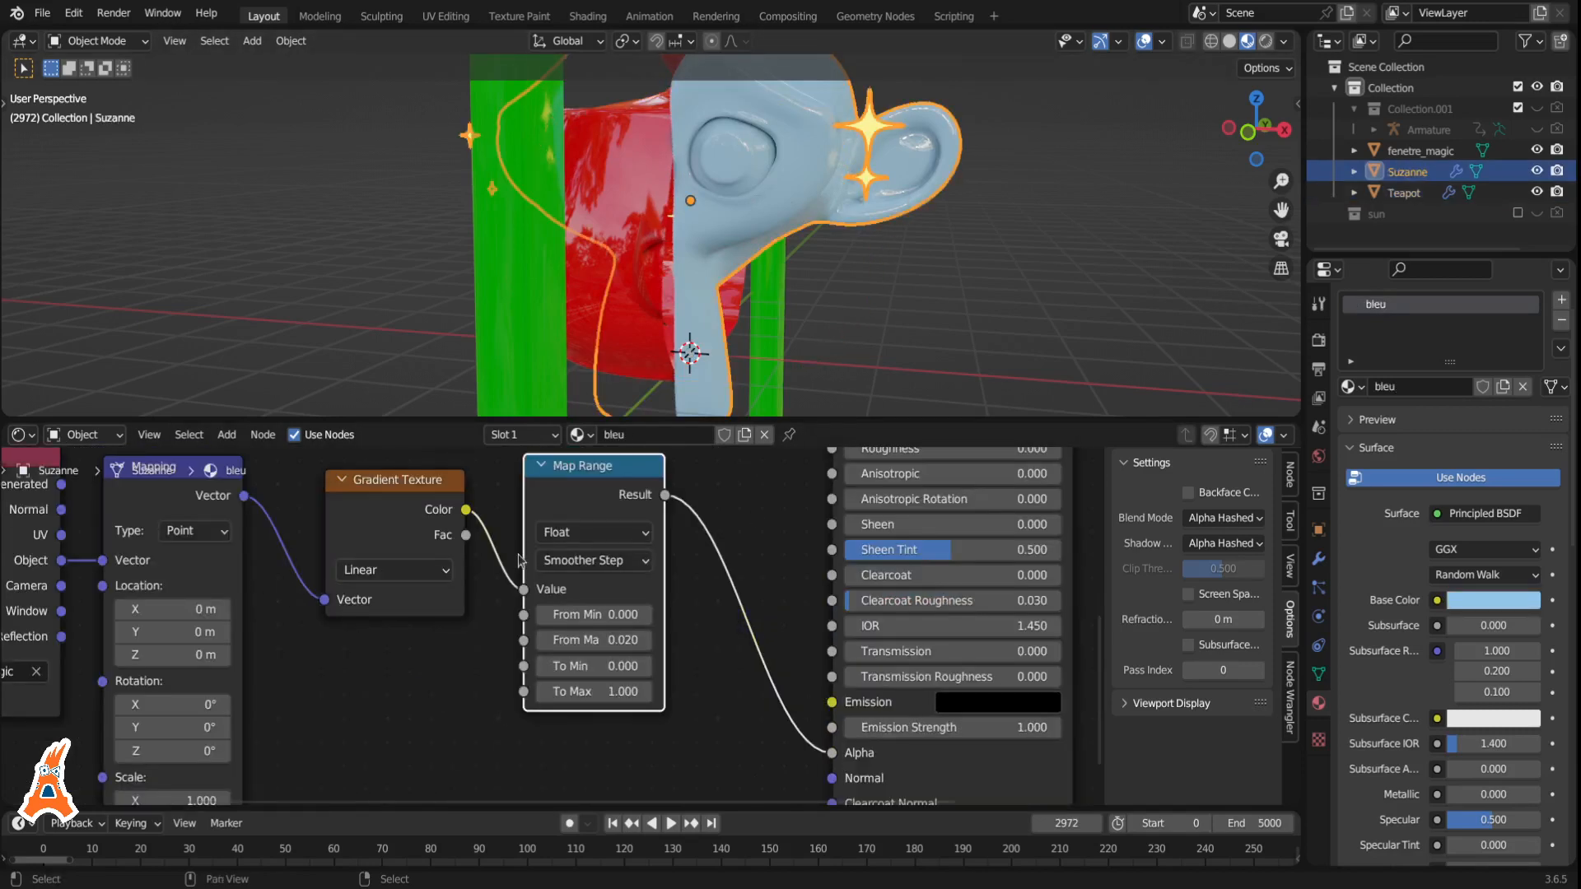
{"action": "middle_click_drag", "start_coordinate": [519, 560], "coordinate": [616, 535]}
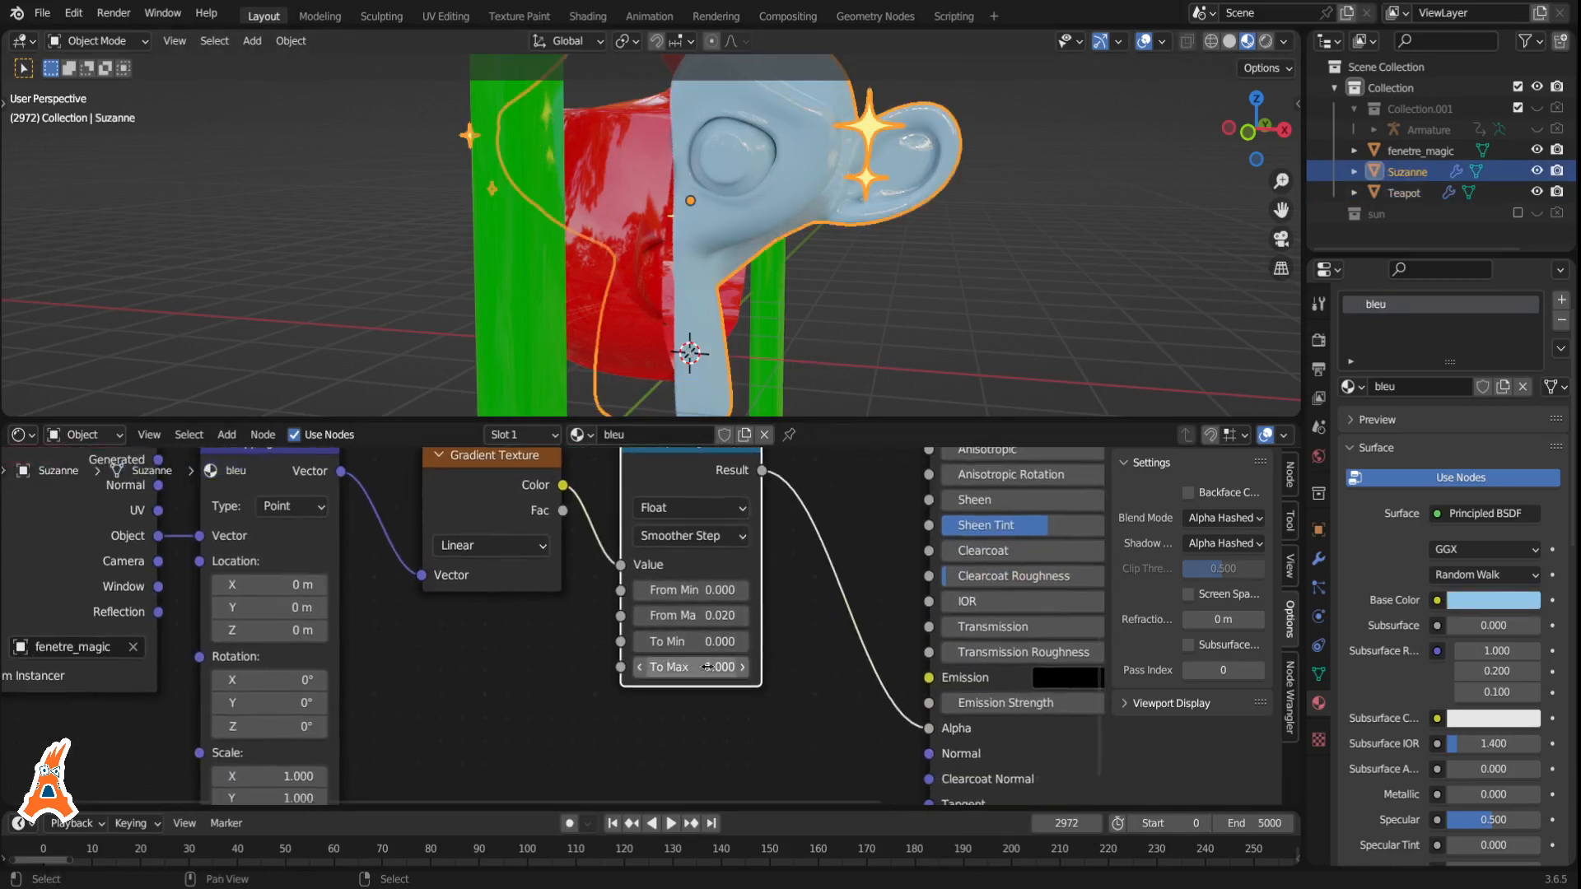
{"action": "left_click_drag", "start_coordinate": [689, 476], "coordinate": [689, 543]}
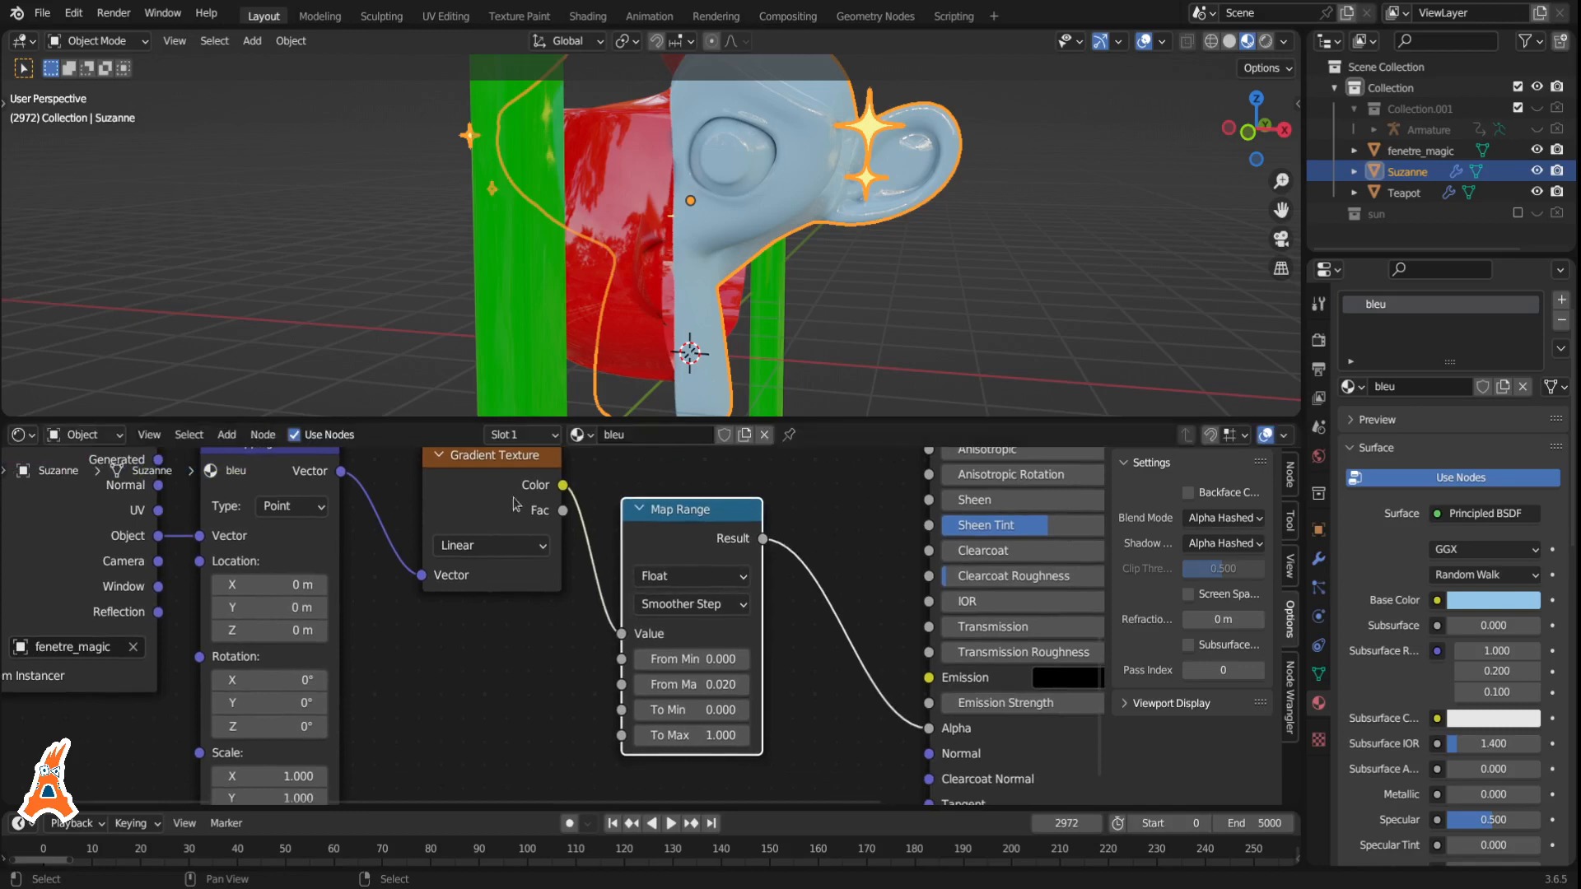
{"action": "left_click_drag", "start_coordinate": [470, 500], "coordinate": [502, 570]}
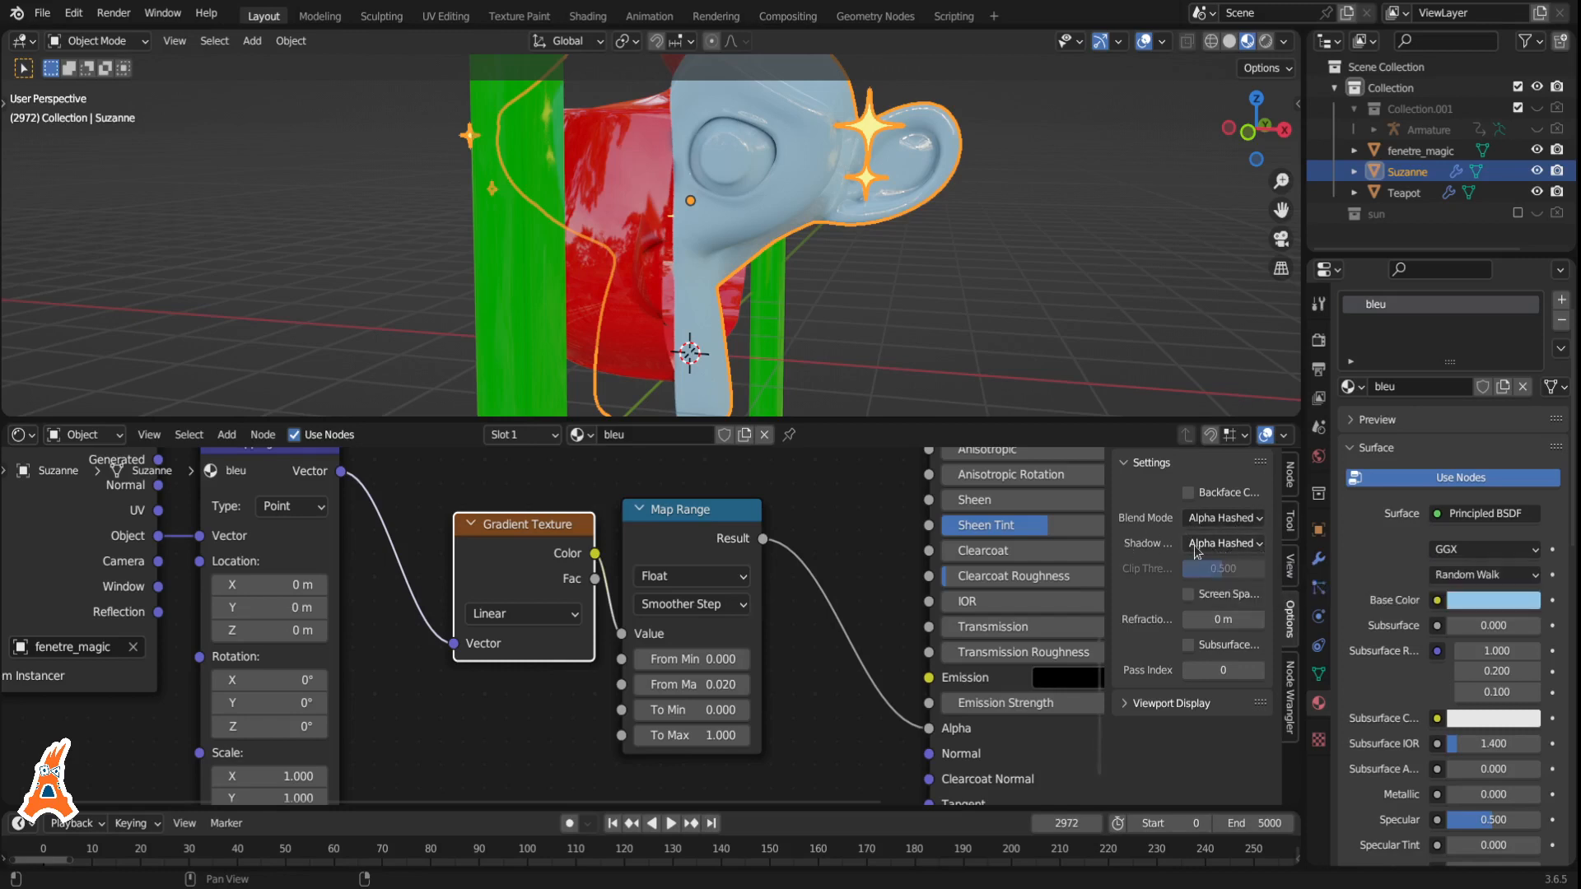
Move the fenetre_magic frame about 4 m, mainly along positive X, until it stands clear beside the teapot.
{"action": "scroll", "coordinate": [544, 299], "scroll_direction": "down", "scroll_amount": 4}
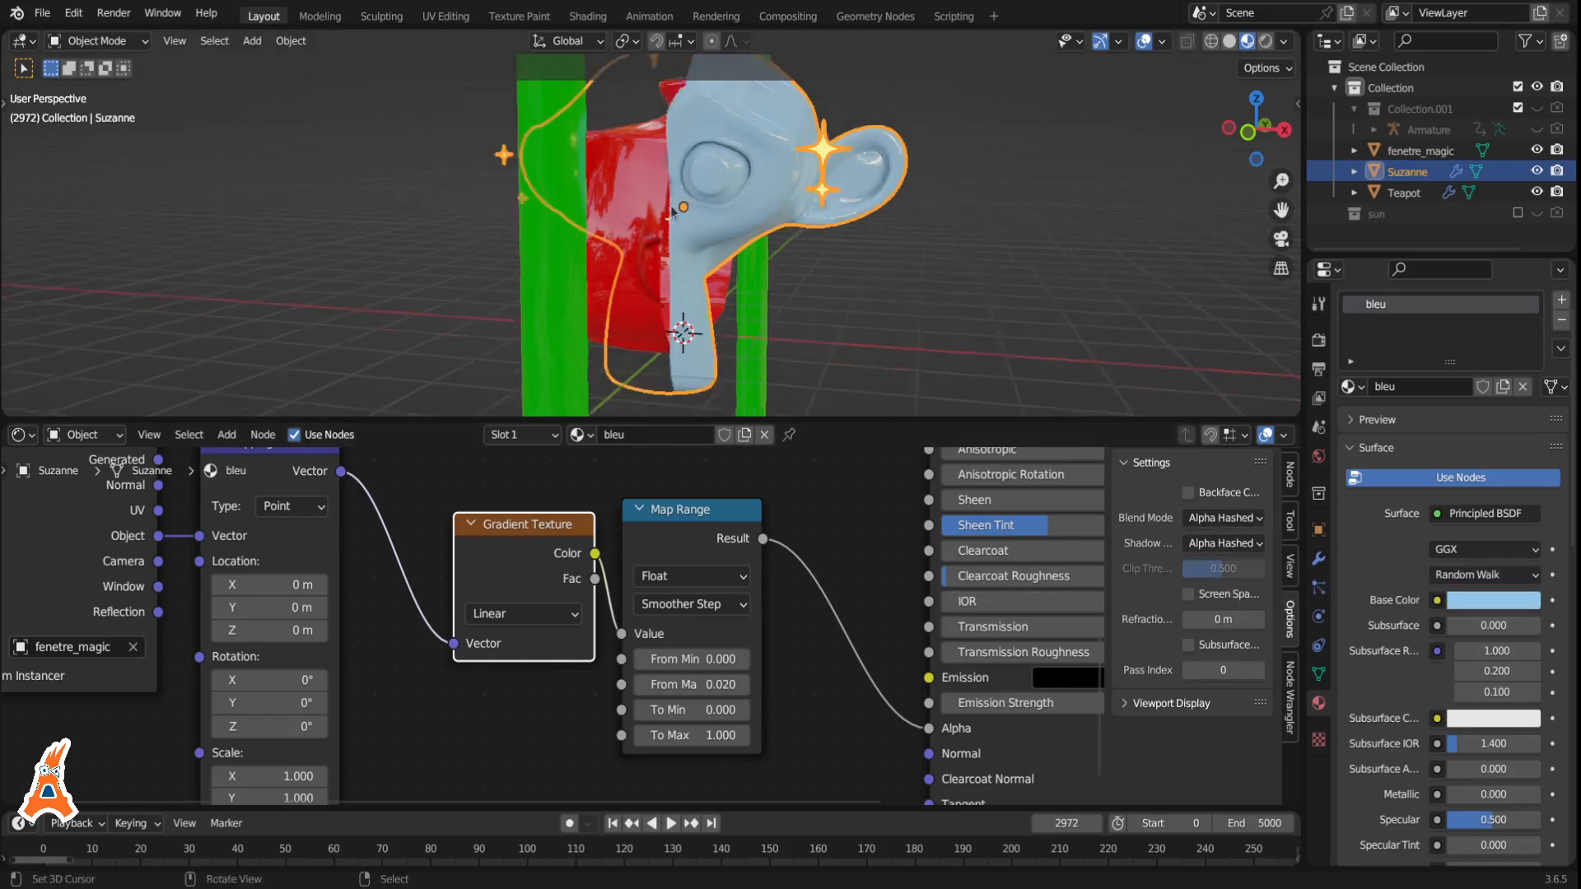
{"action": "middle_click_drag", "start_coordinate": [544, 300], "coordinate": [590, 302]}
{"action": "left_click", "coordinate": [710, 328]}
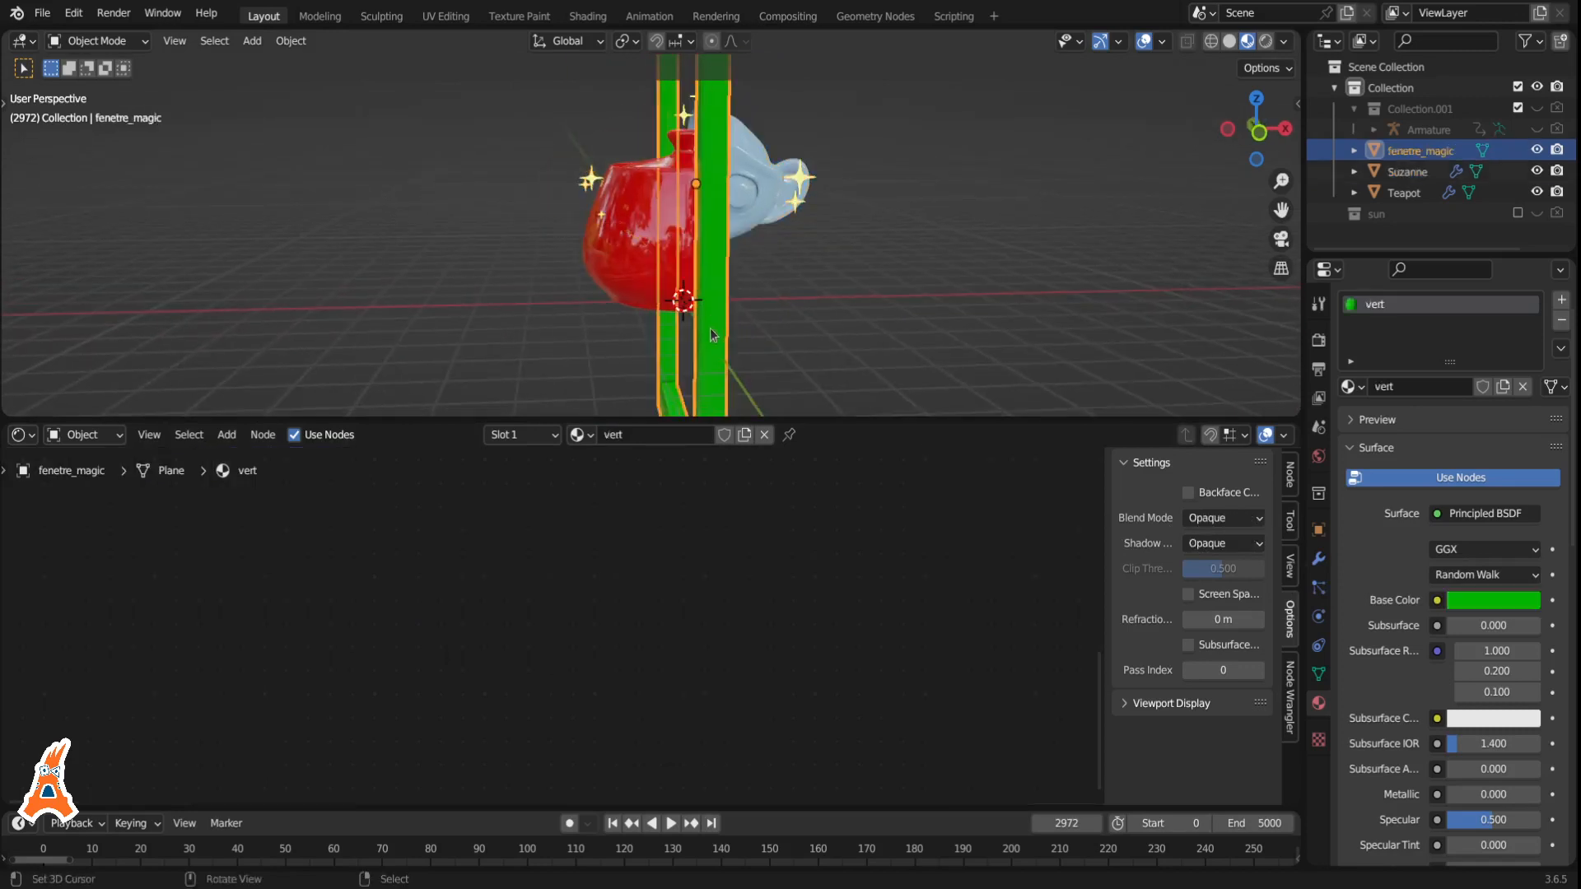
{"action": "key", "text": "g"}
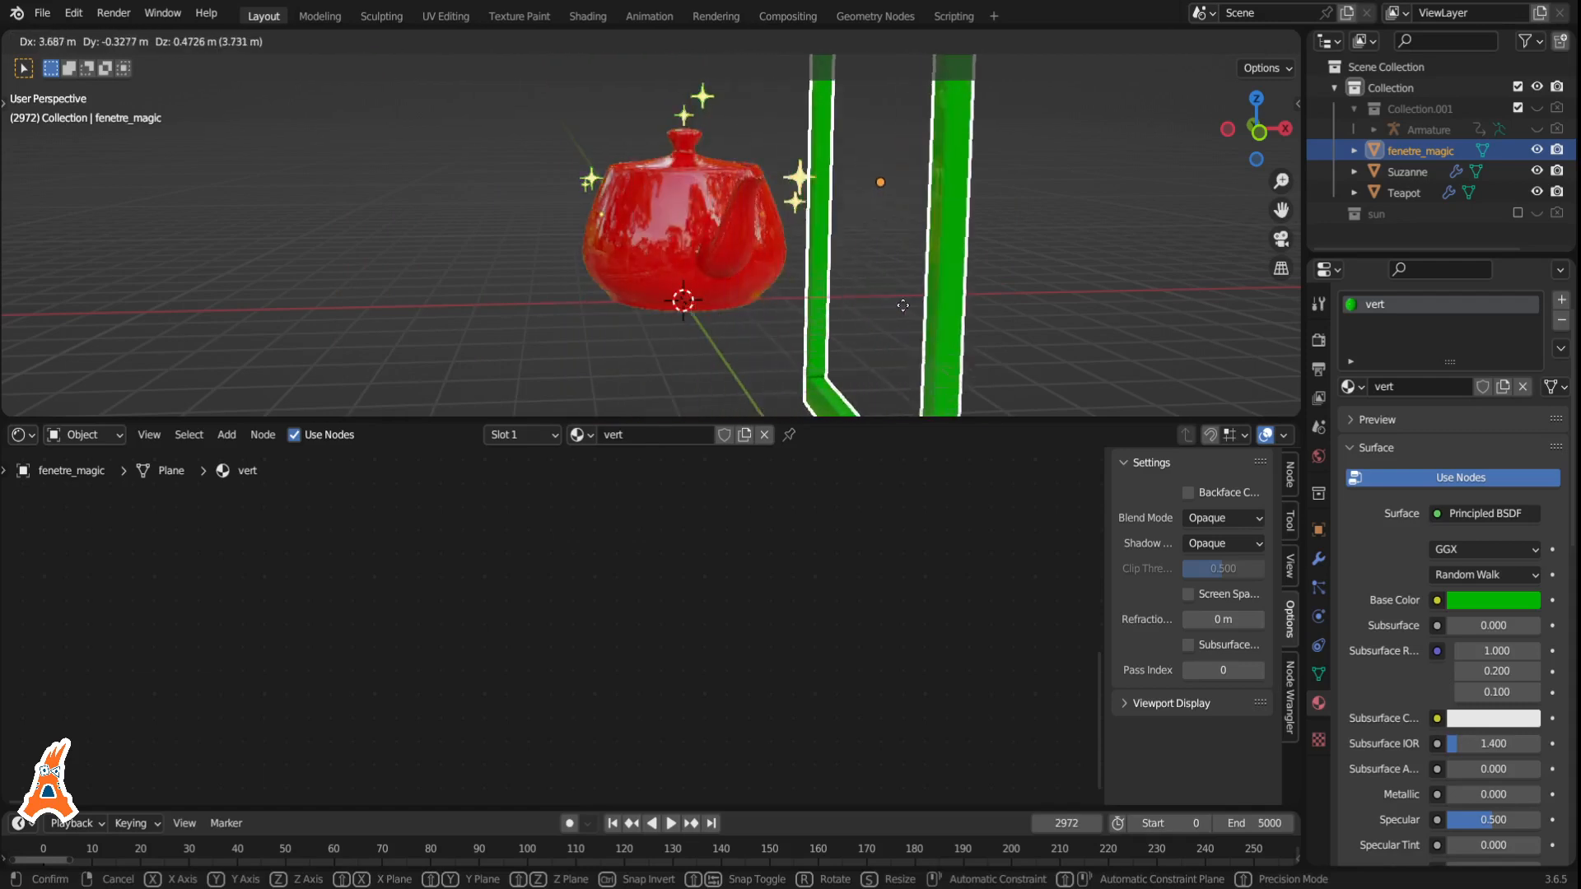
{"action": "left_click", "coordinate": [936, 310]}
Play the animation and shift the fenetre_magic frame about 0.35 m further along X.
{"action": "key", "text": "space"}
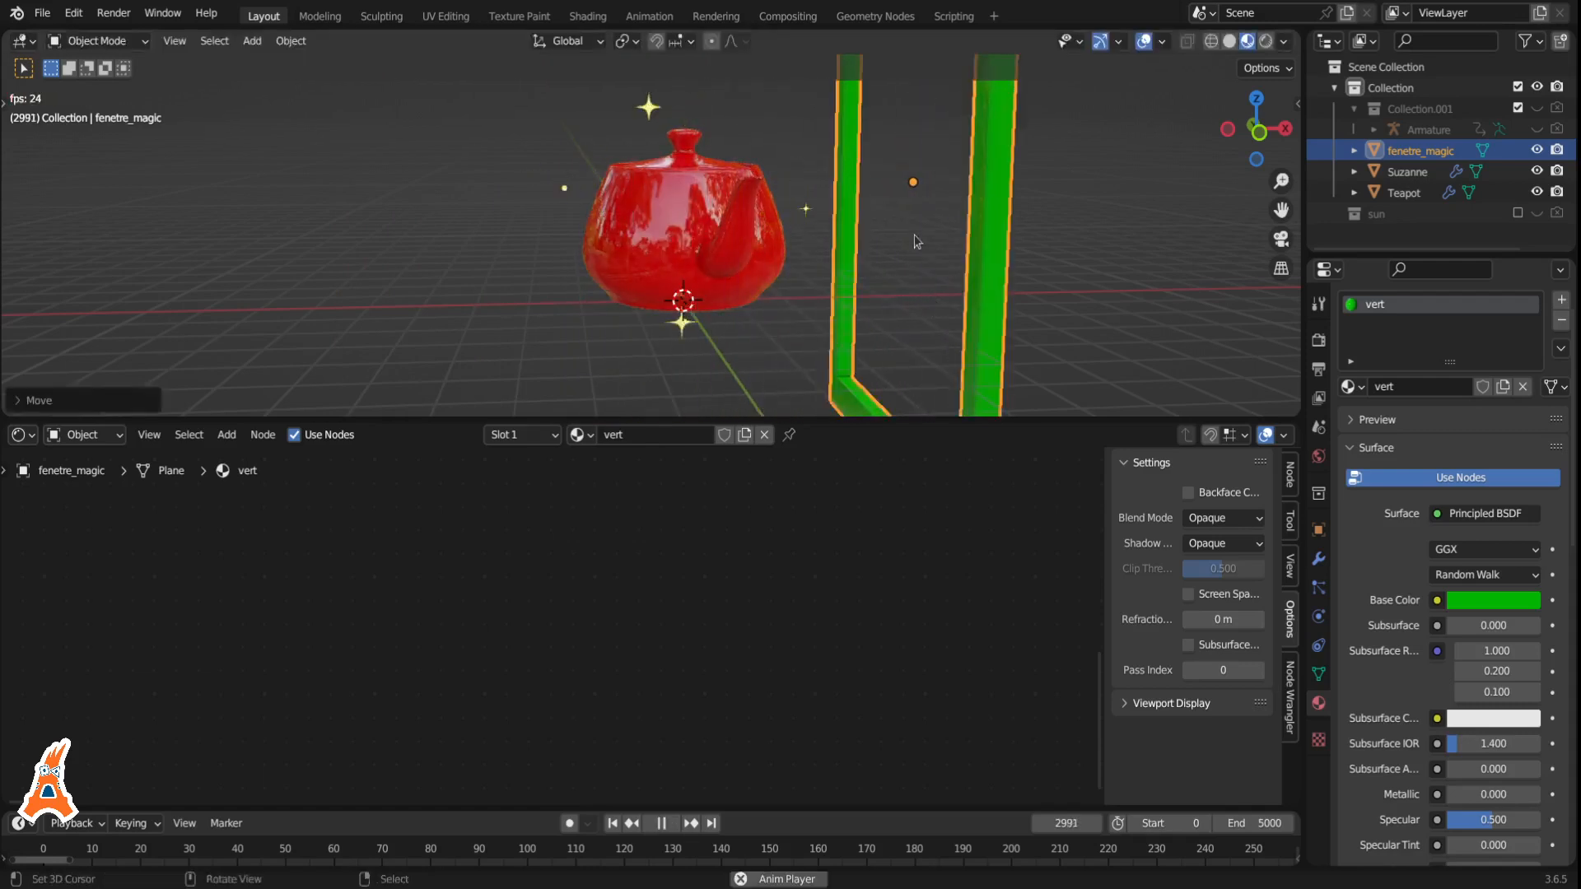
{"action": "key", "text": "g"}
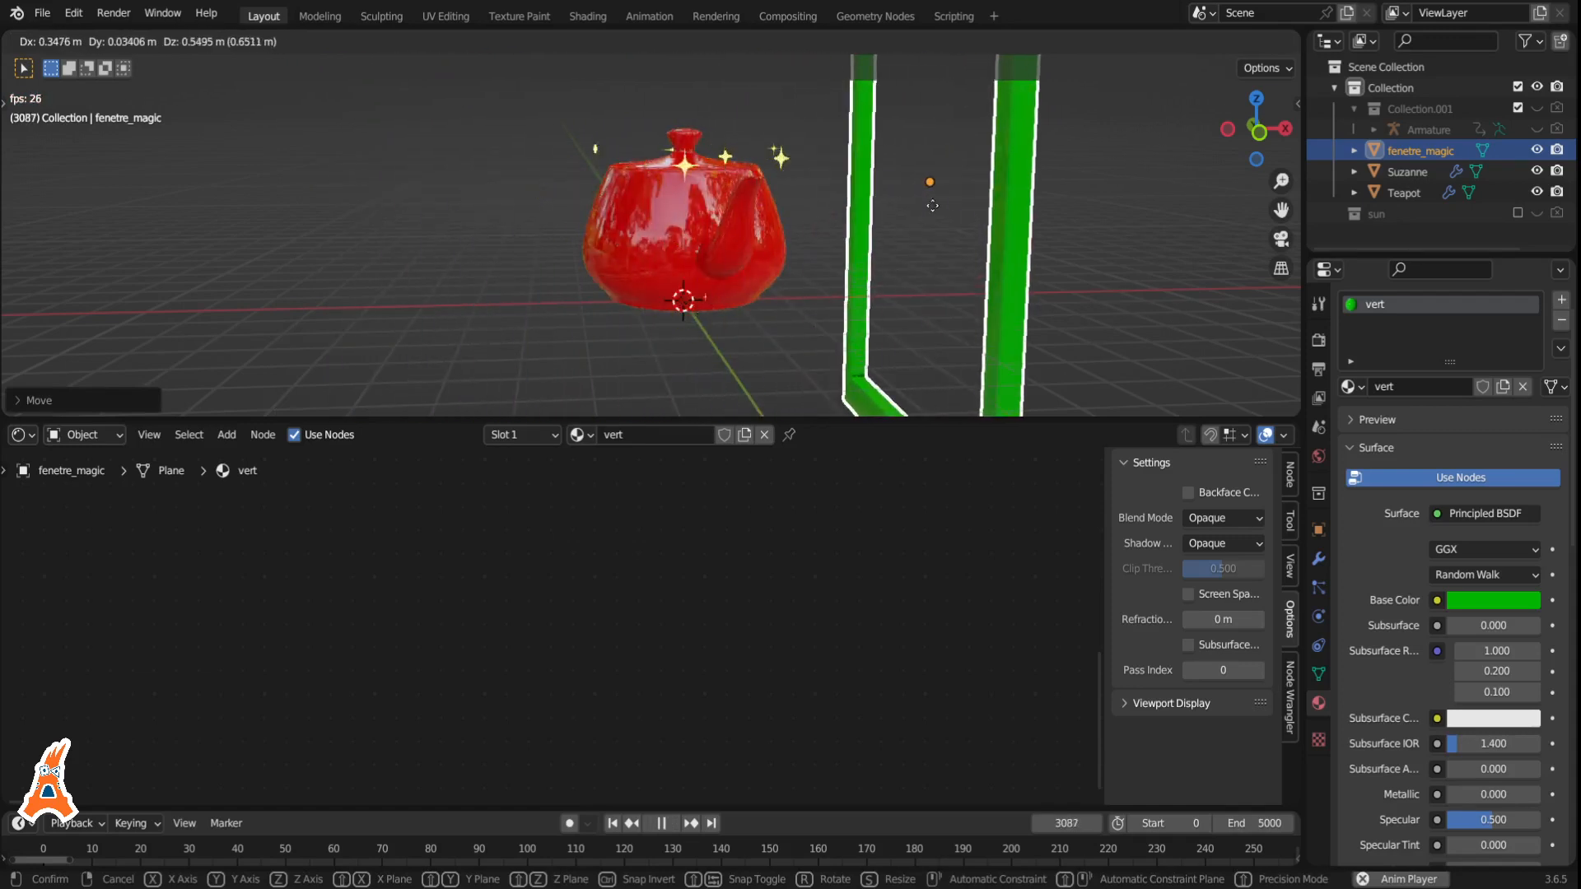
{"action": "left_click", "coordinate": [944, 235]}
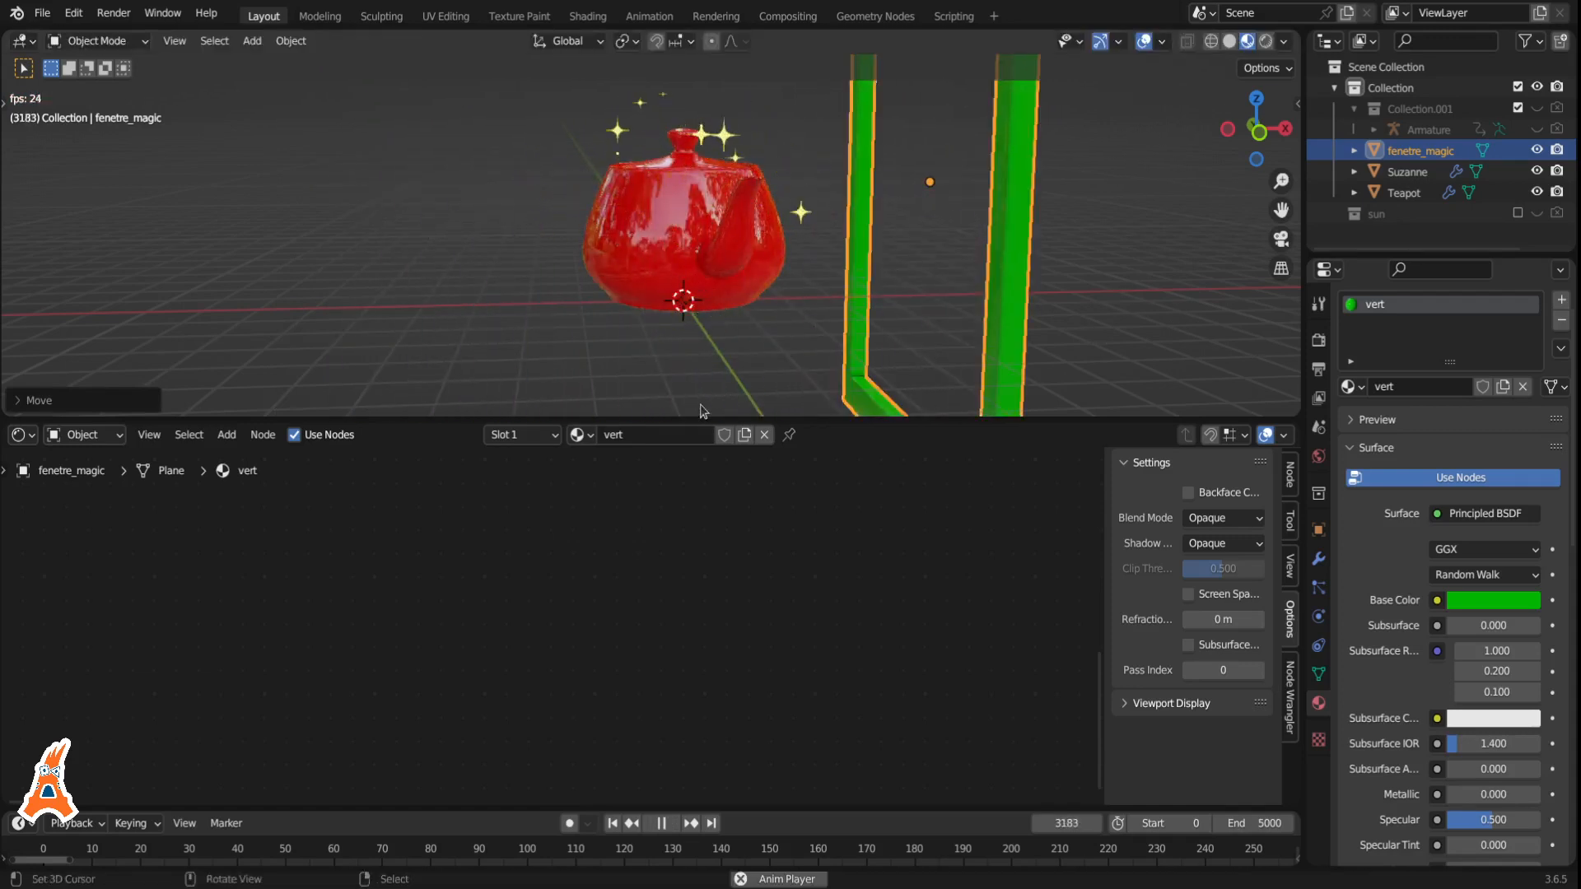
Enlarge the 3D viewport by lowering its border with the shader editor until the teapot and most of the window frame fit.
{"action": "left_click_drag", "start_coordinate": [695, 418], "coordinate": [696, 619]}
{"action": "scroll", "coordinate": [759, 224], "scroll_direction": "up", "scroll_amount": 2}
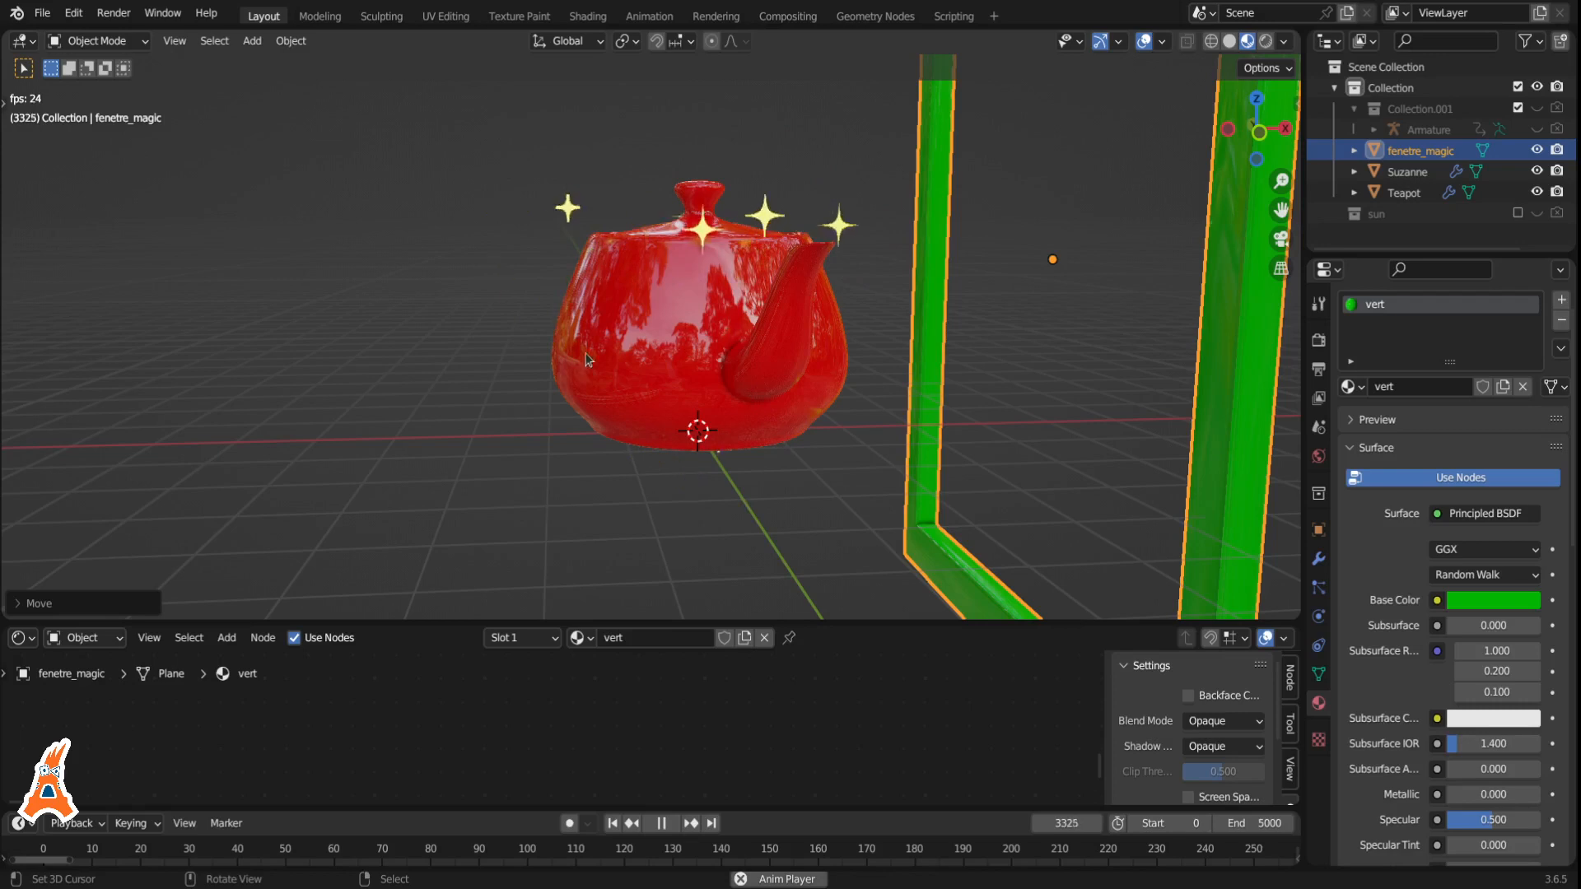
{"action": "scroll", "coordinate": [782, 382], "scroll_direction": "down", "scroll_amount": 2}
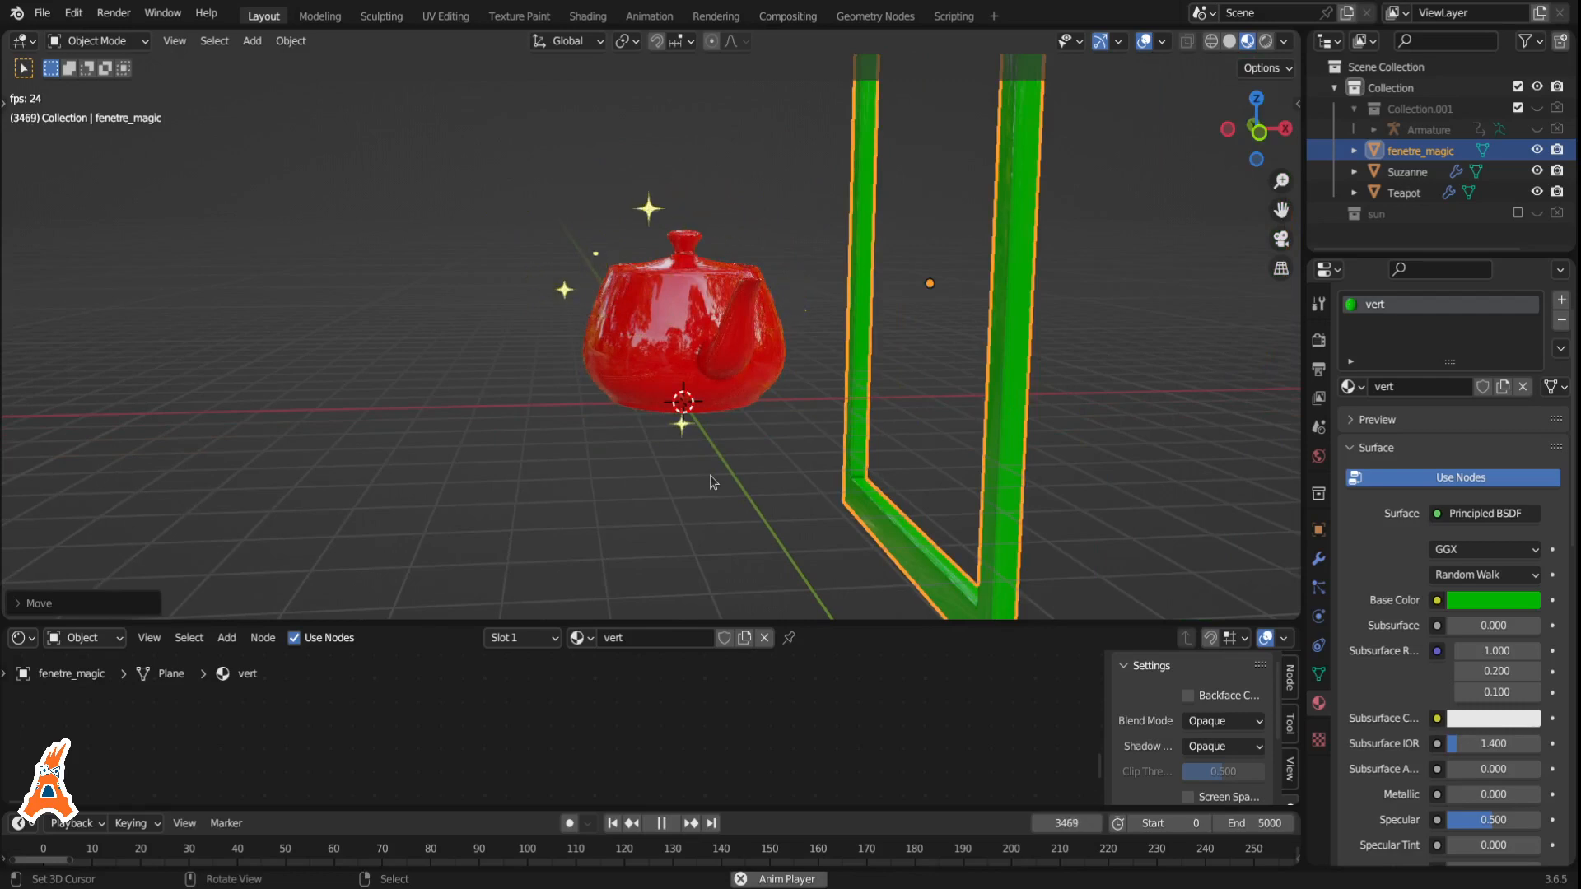
Sweep the fenetre_magic frame about 7.6 m along negative X across the teapot and back, and inspect the teapot with its sparkles.
{"action": "key", "text": "g"}
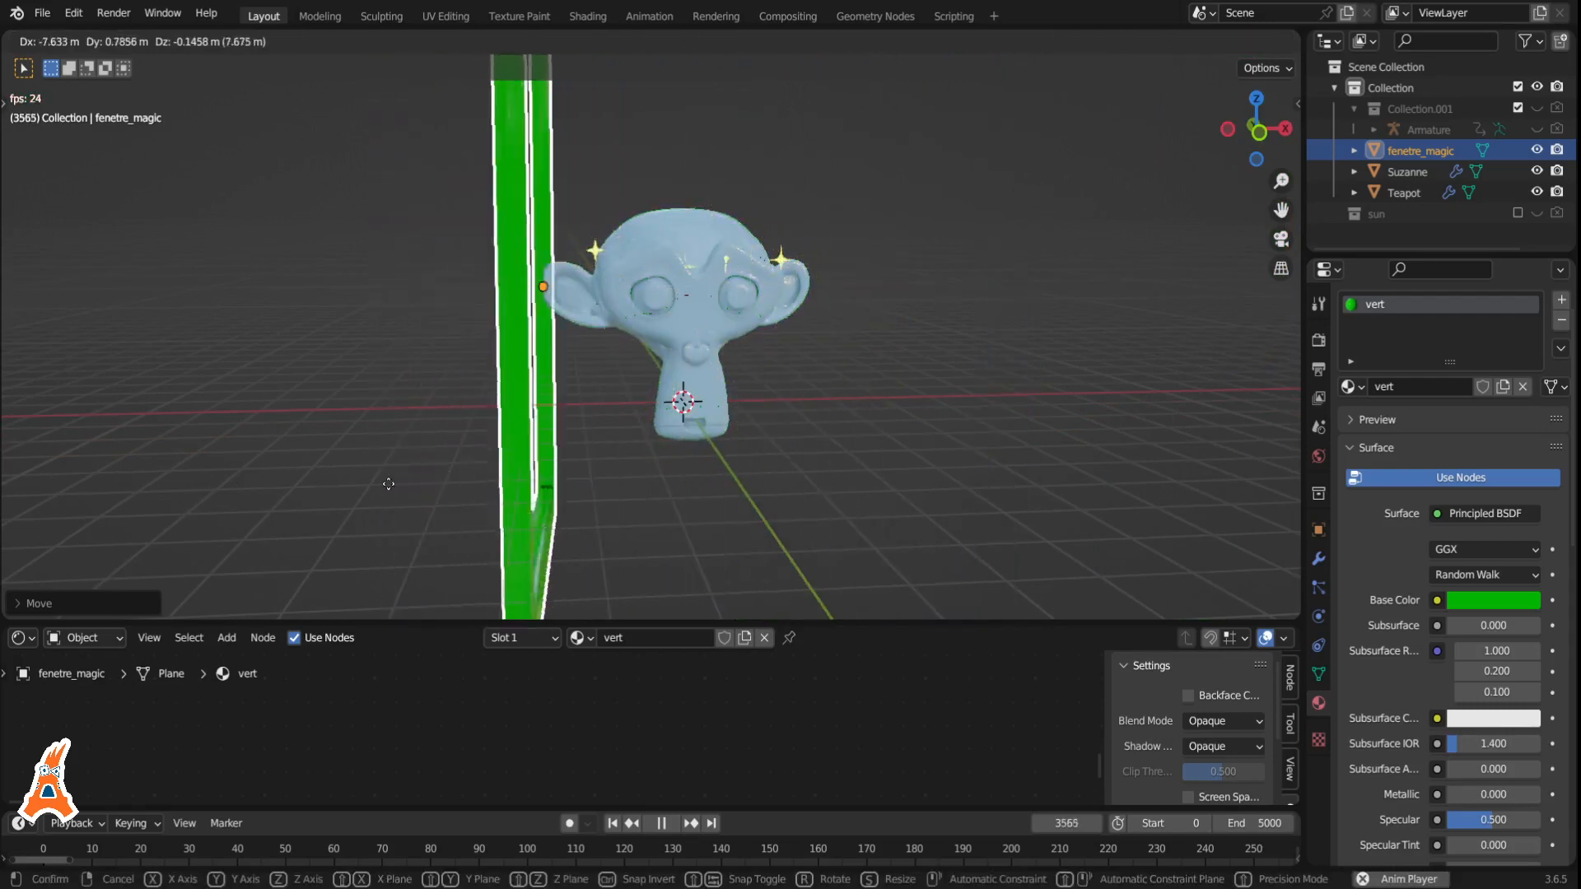
{"action": "left_click", "coordinate": [713, 484]}
{"action": "mouse_move", "coordinate": [534, 448]}
{"action": "middle_mouse_down"}
{"action": "mouse_move", "coordinate": [611, 459]}
{"action": "mouse_move", "coordinate": [559, 445]}
{"action": "middle_mouse_up"}
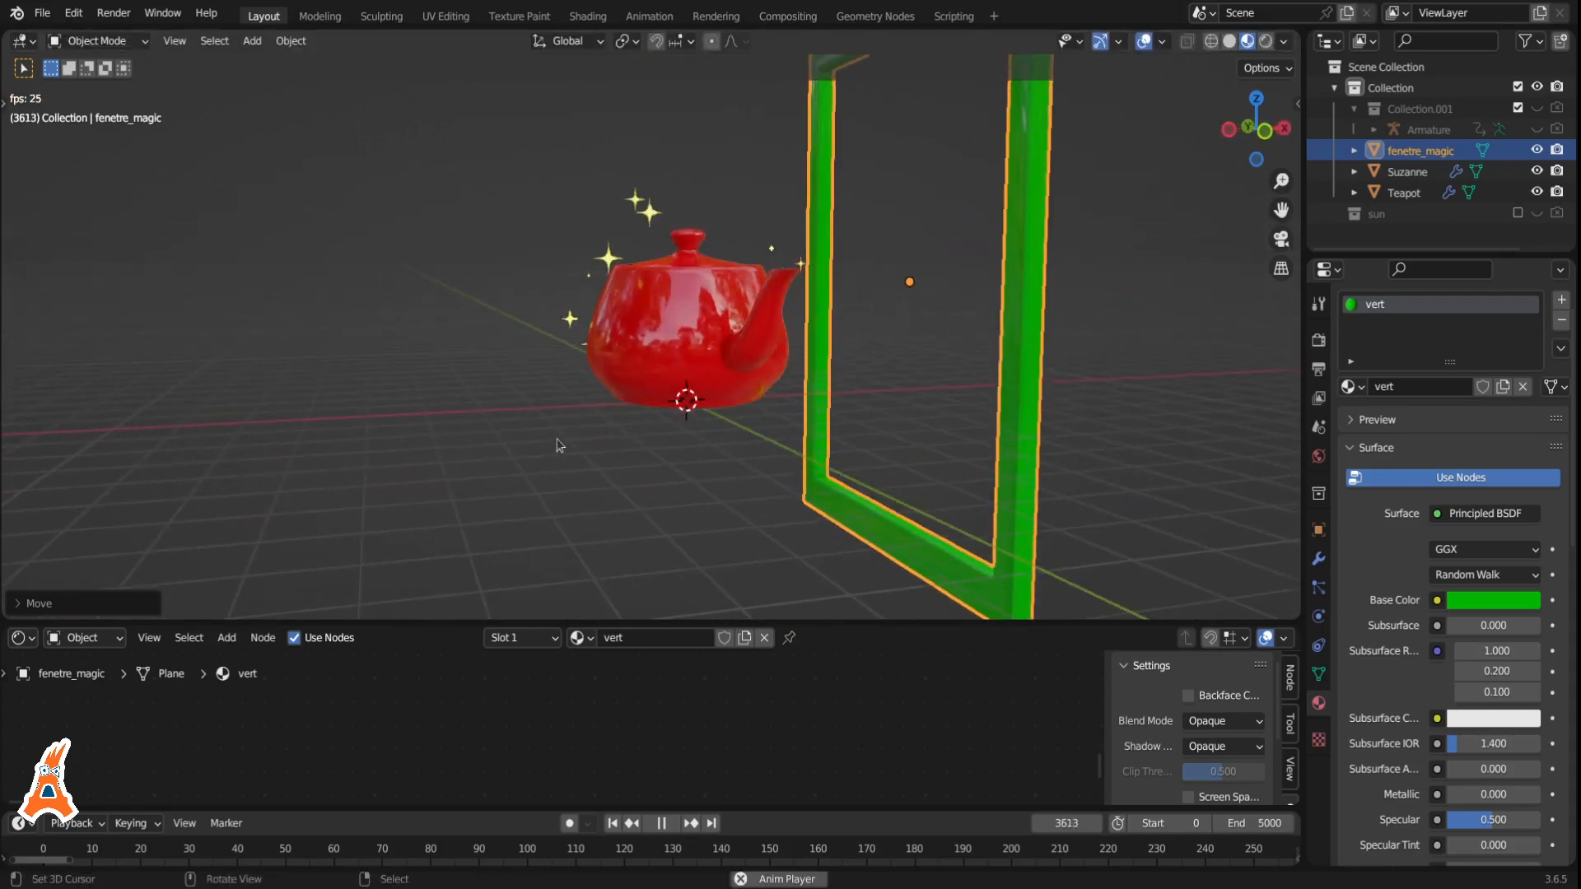
{"action": "scroll", "coordinate": [558, 445], "scroll_direction": "up", "scroll_amount": 2}
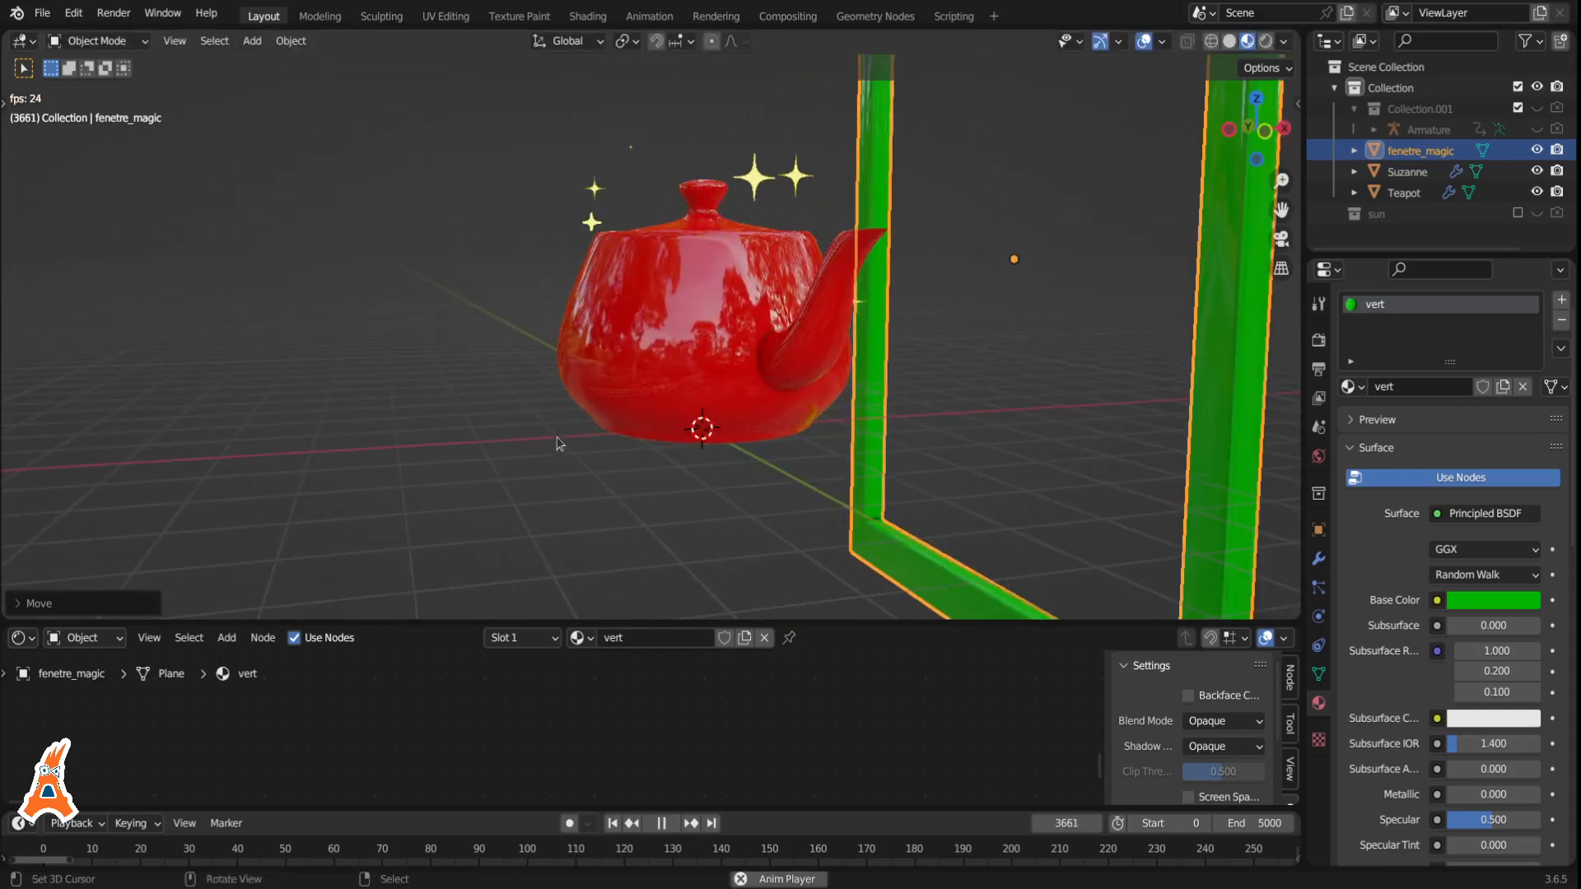
{"action": "middle_click_drag", "start_coordinate": [558, 425], "coordinate": [445, 449], "text": "shift"}
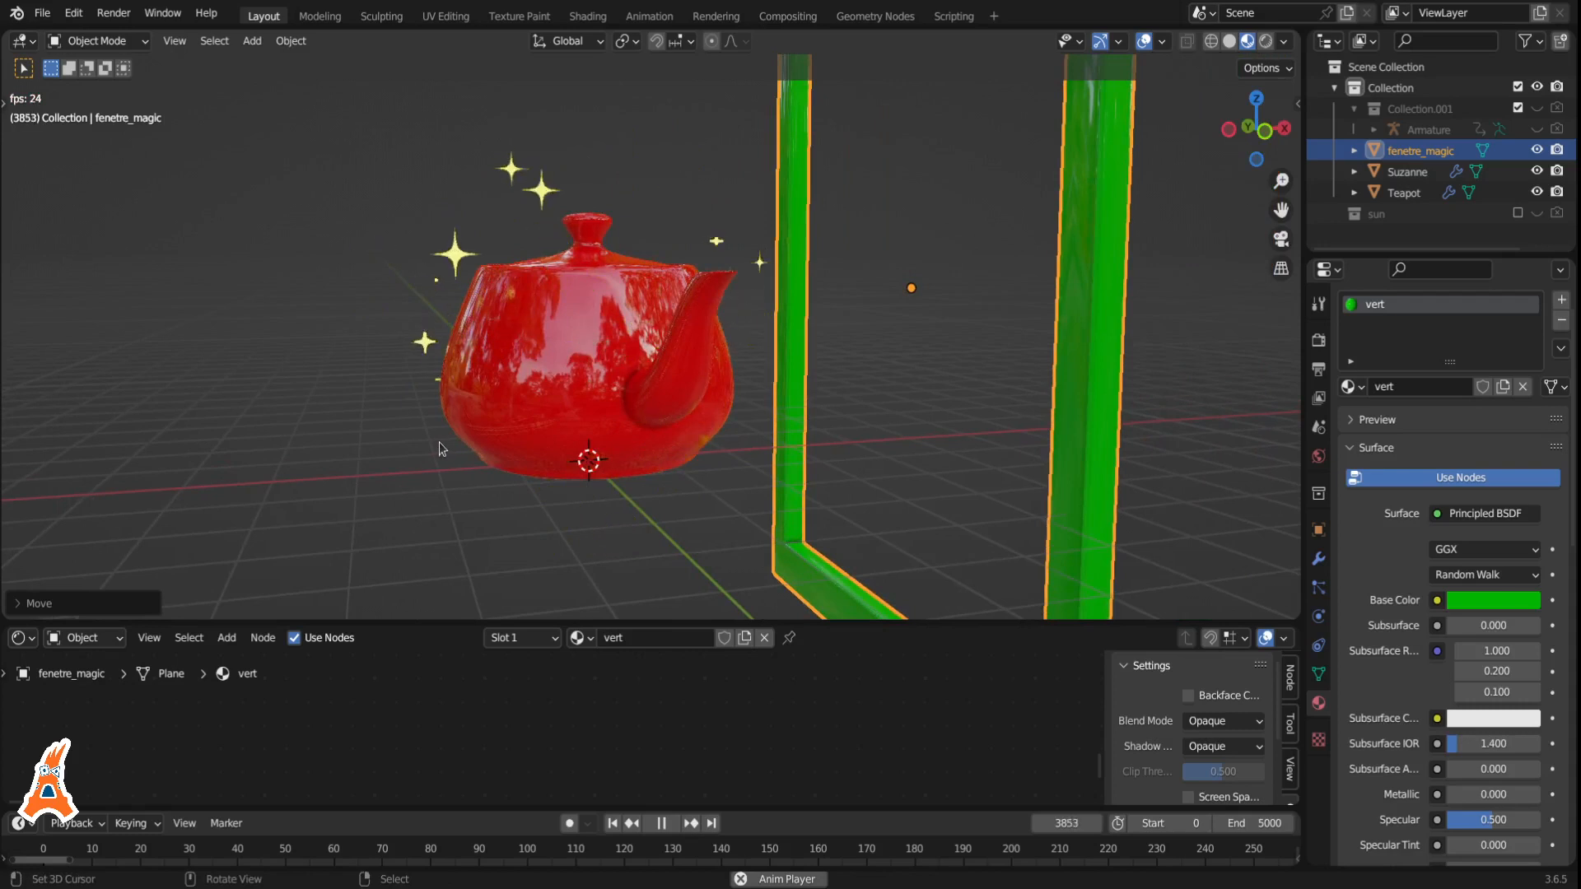
{"action": "scroll", "coordinate": [443, 450], "scroll_direction": "down", "scroll_amount": 2}
{"action": "middle_click_drag", "start_coordinate": [443, 449], "coordinate": [472, 458]}
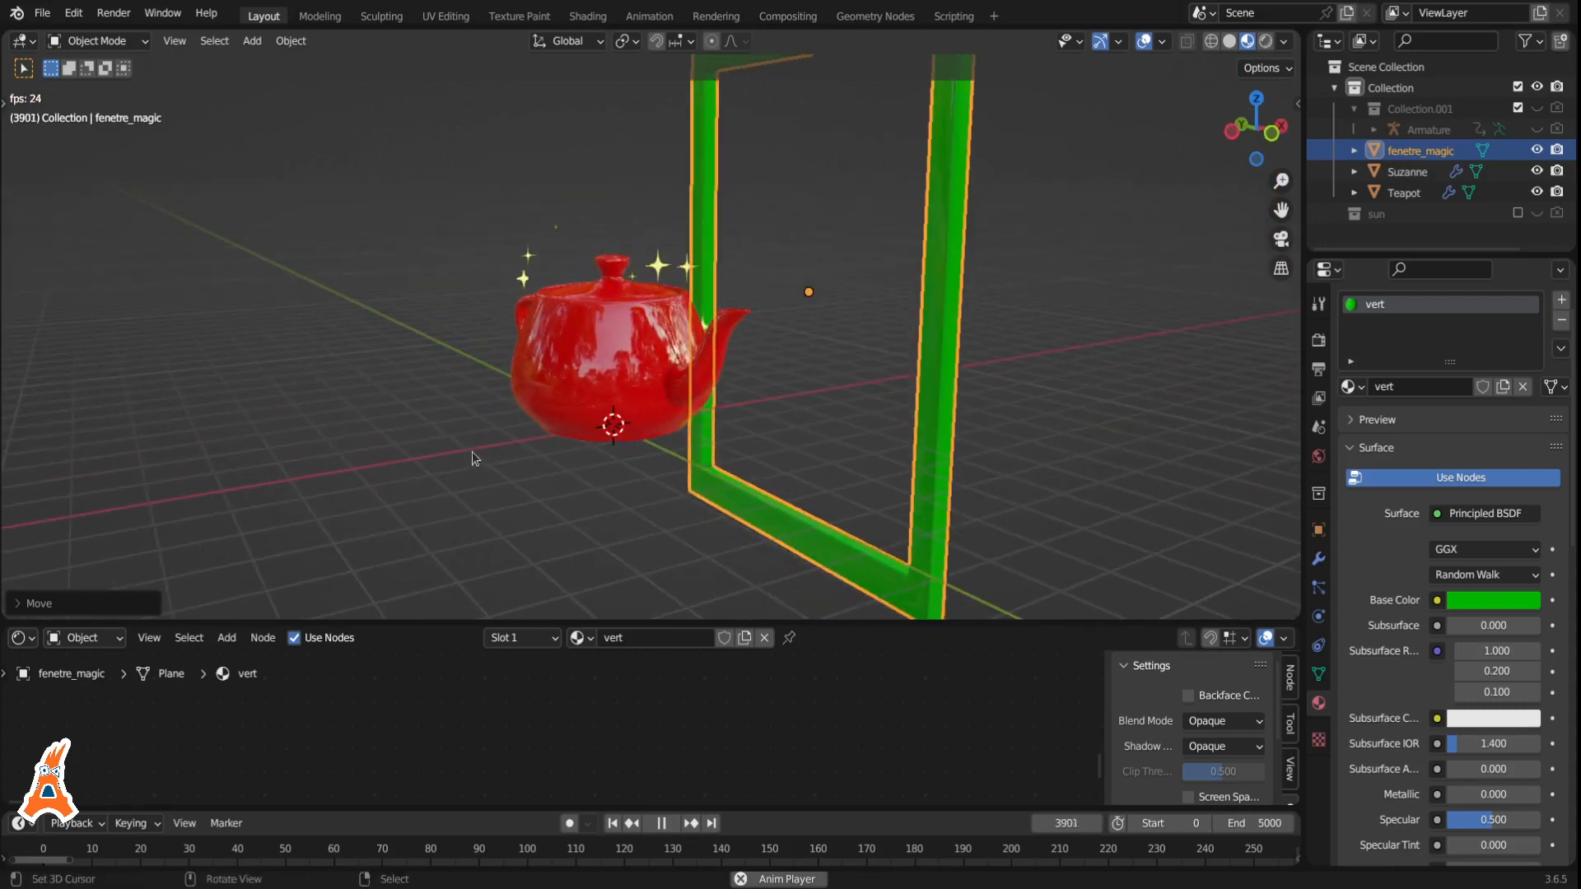